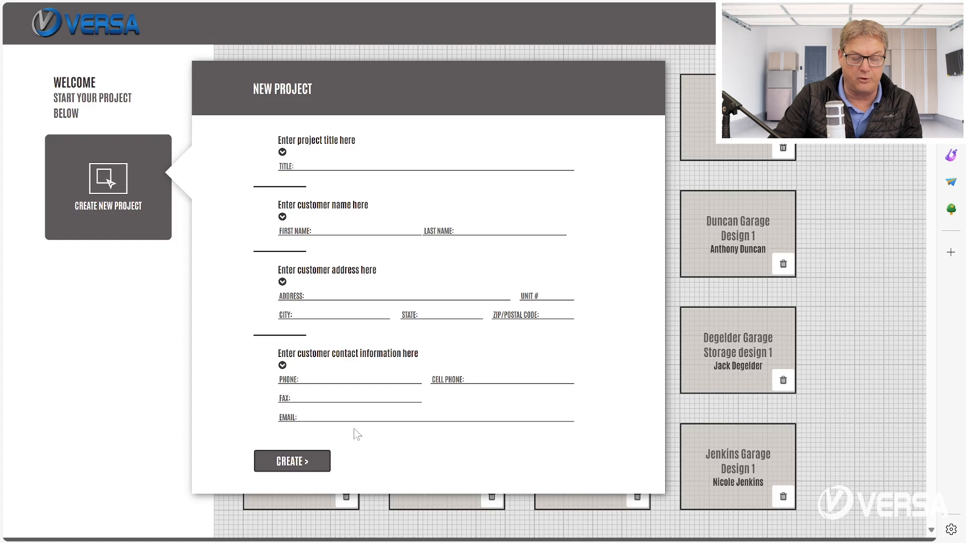
# Step: Create a new project titled with the customer's surname followed by "Garage Desing 1"
pyautogui.click(287, 462)
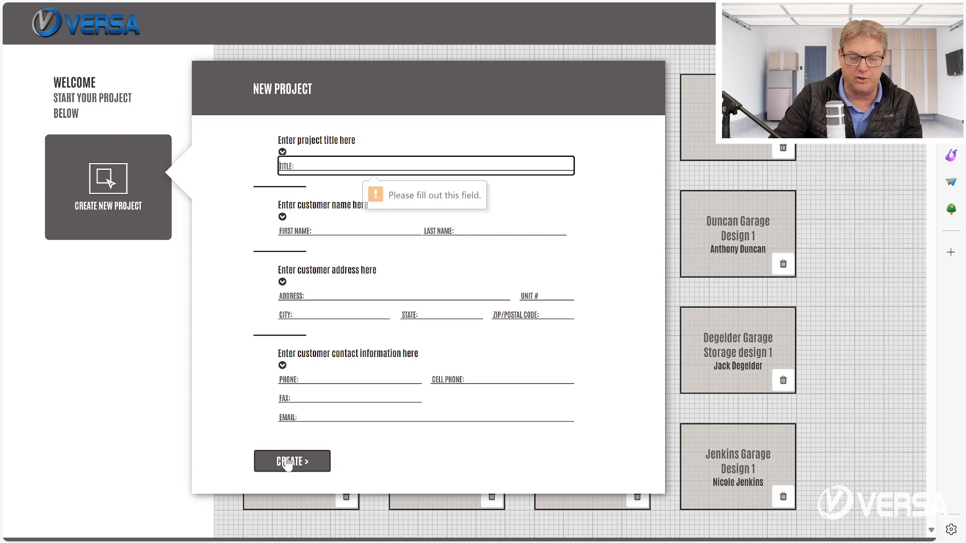
pyautogui.click(328, 167)
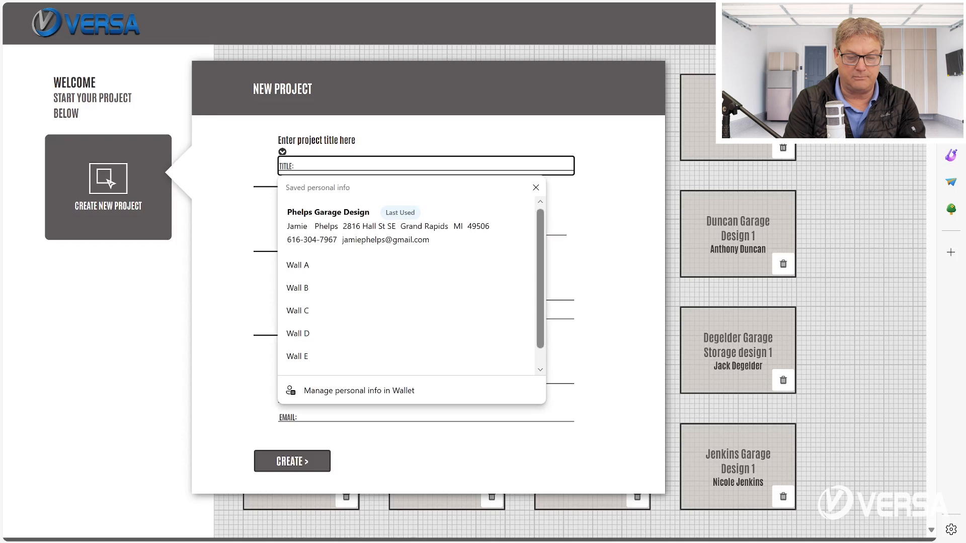
pyautogui.write('Francis')
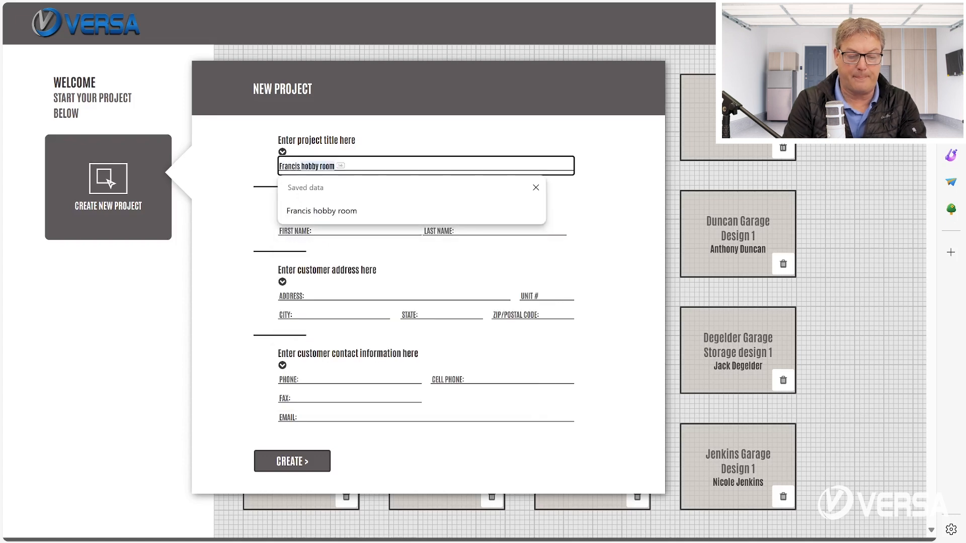
pyautogui.write(' Garage Desing 1')
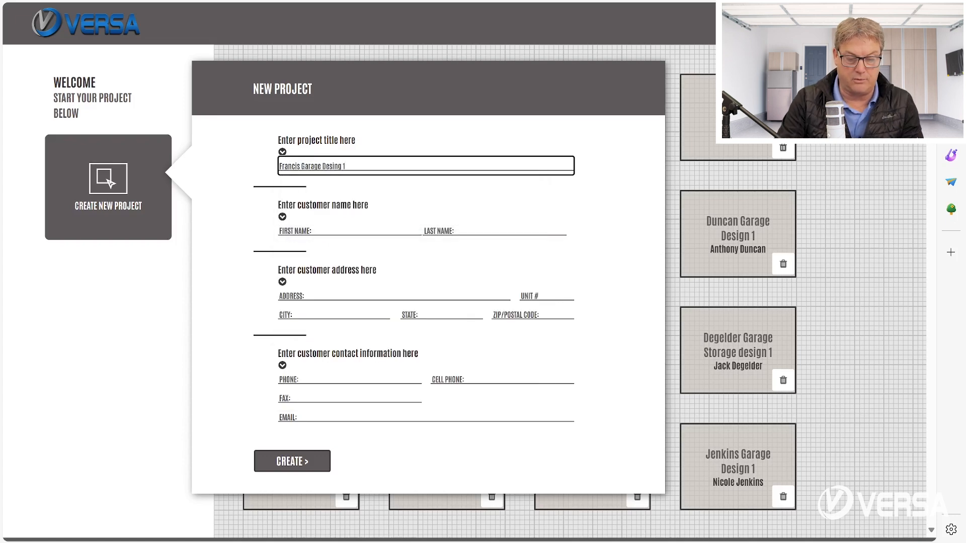
pyautogui.click(313, 460)
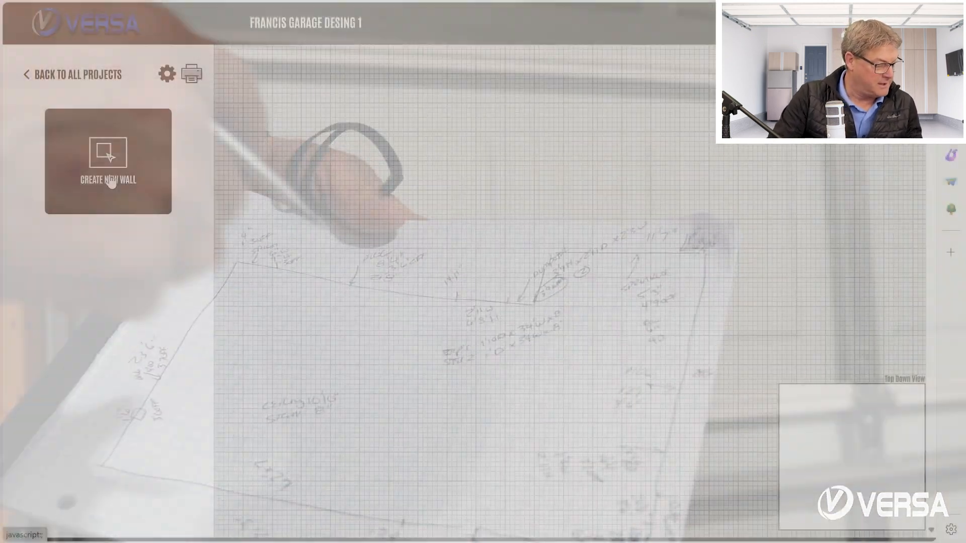
# Step: Start a new wall in the project and title it Wall A
pyautogui.click(111, 180)
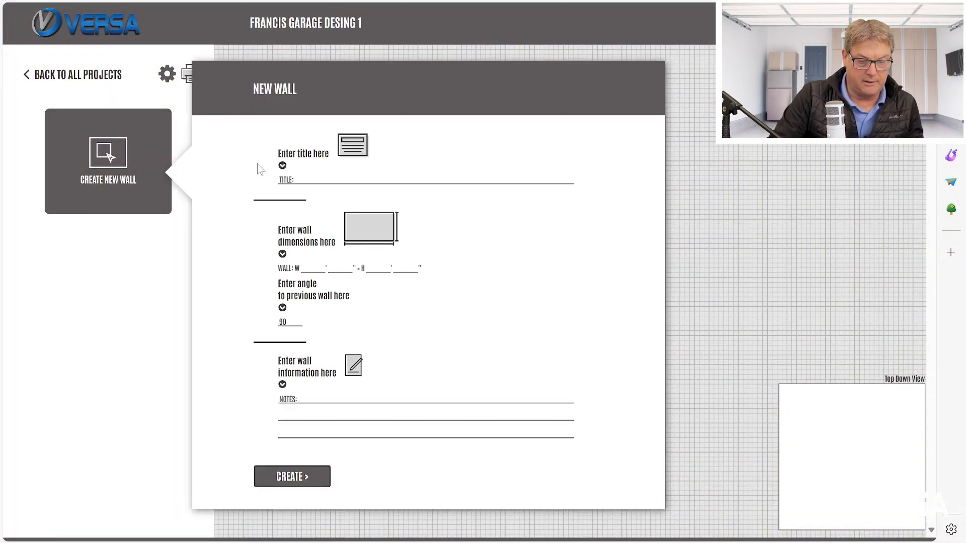
pyautogui.click(292, 180)
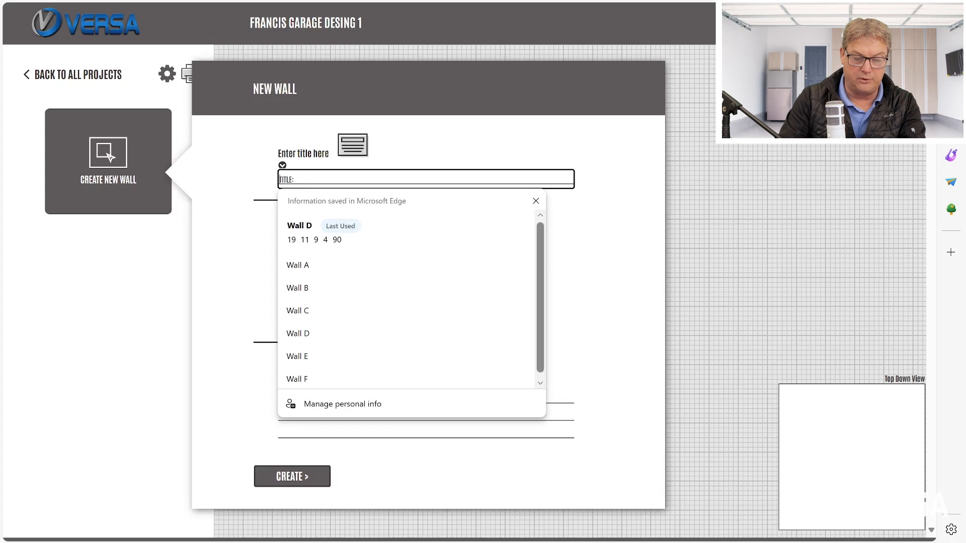
pyautogui.click(317, 265)
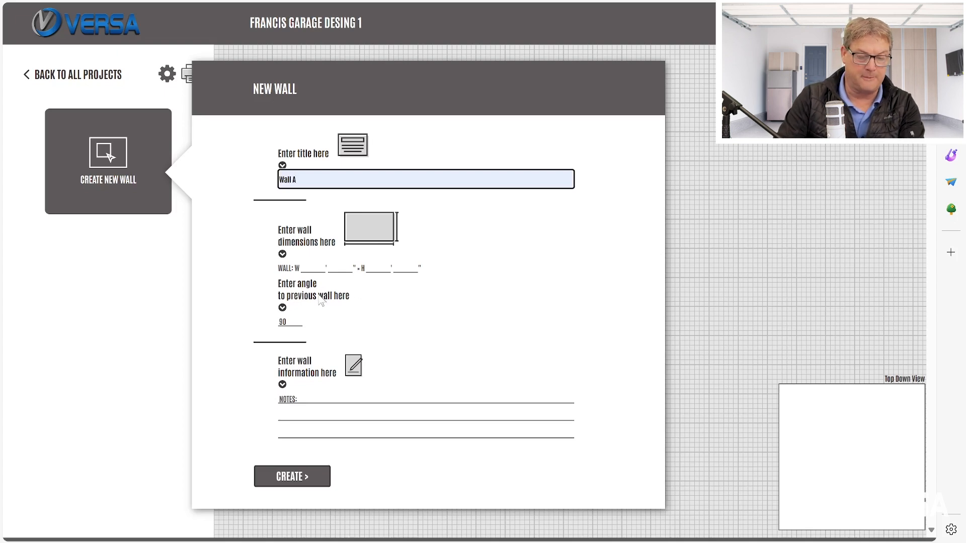
pyautogui.press('Return')
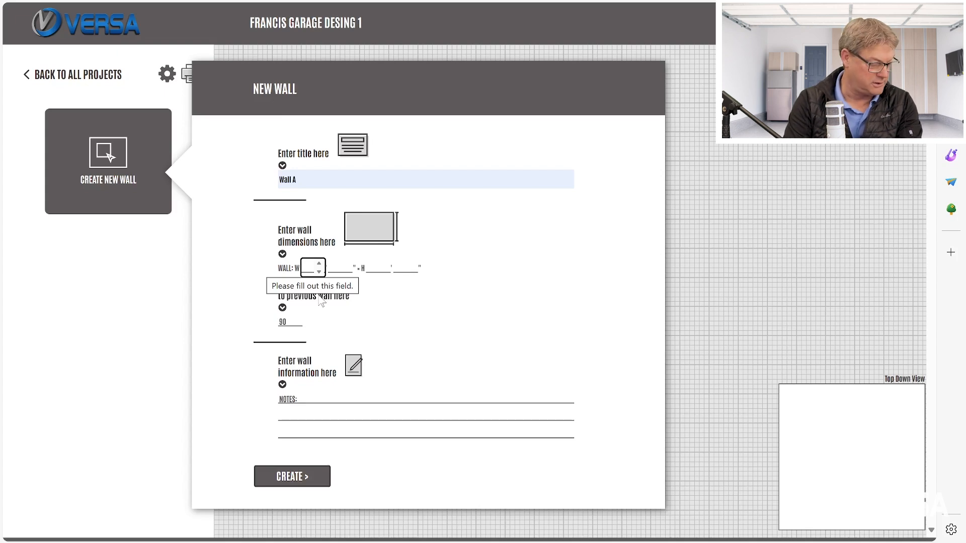
# Step: Set Wall A's width to 21' 3" and height to 10' 10", and create the wall
pyautogui.write('21')
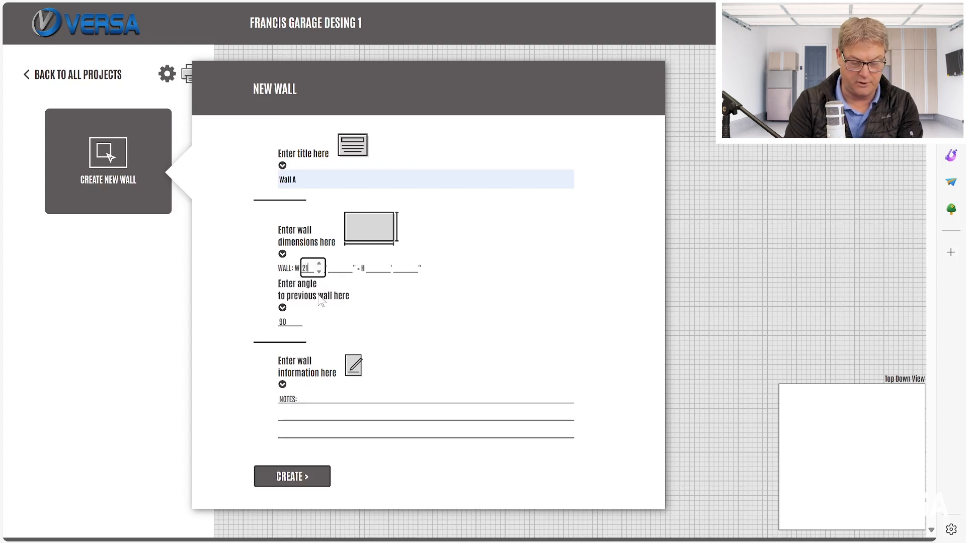
pyautogui.press('Tab')
pyautogui.press('Tab')
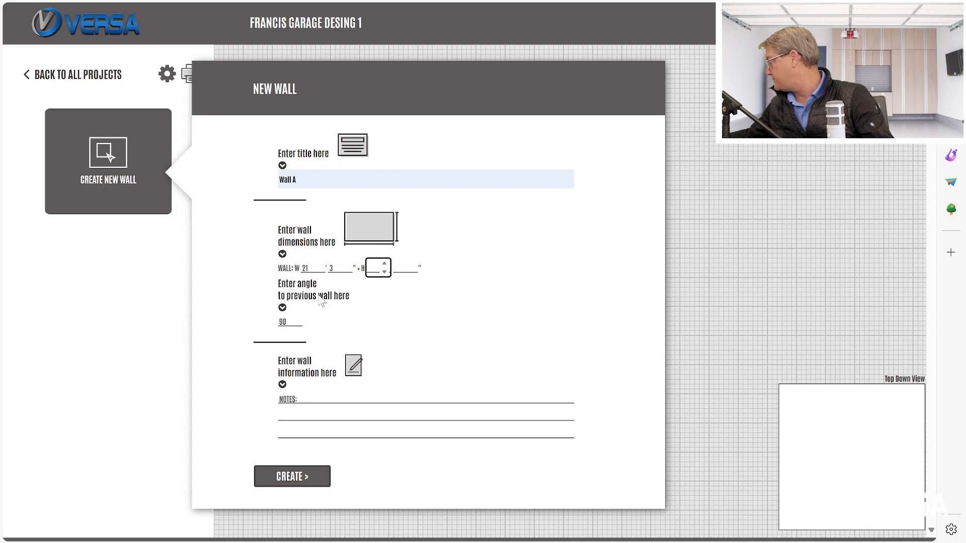
pyautogui.write('120')
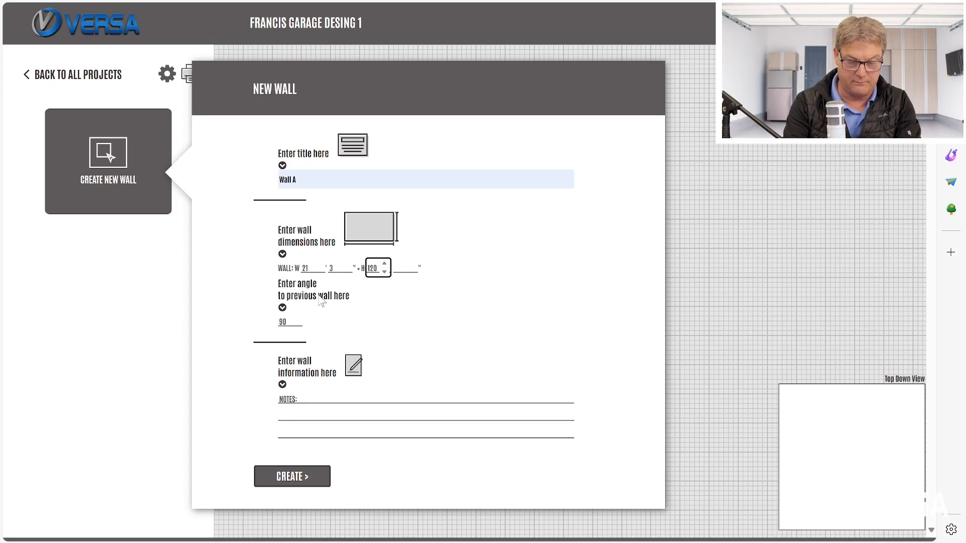
pyautogui.press('BackSpace')
pyautogui.press('BackSpace')
pyautogui.press('BackSpace')
pyautogui.write('10')
pyautogui.press('Tab')
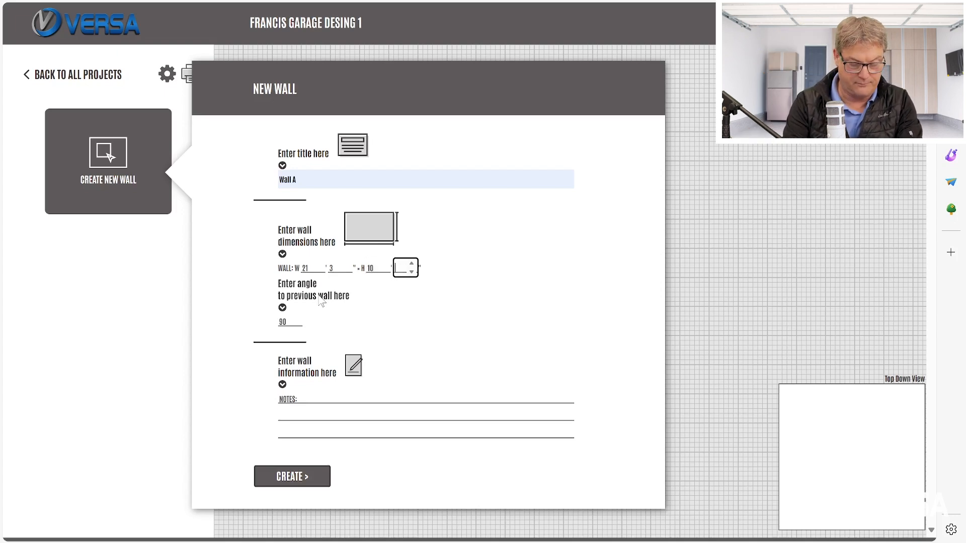
pyautogui.write('10')
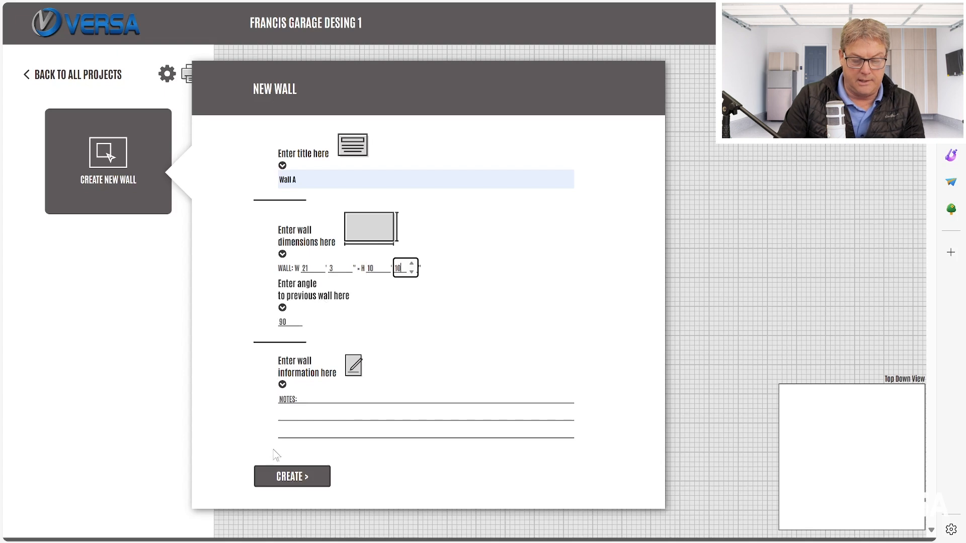
pyautogui.click(286, 475)
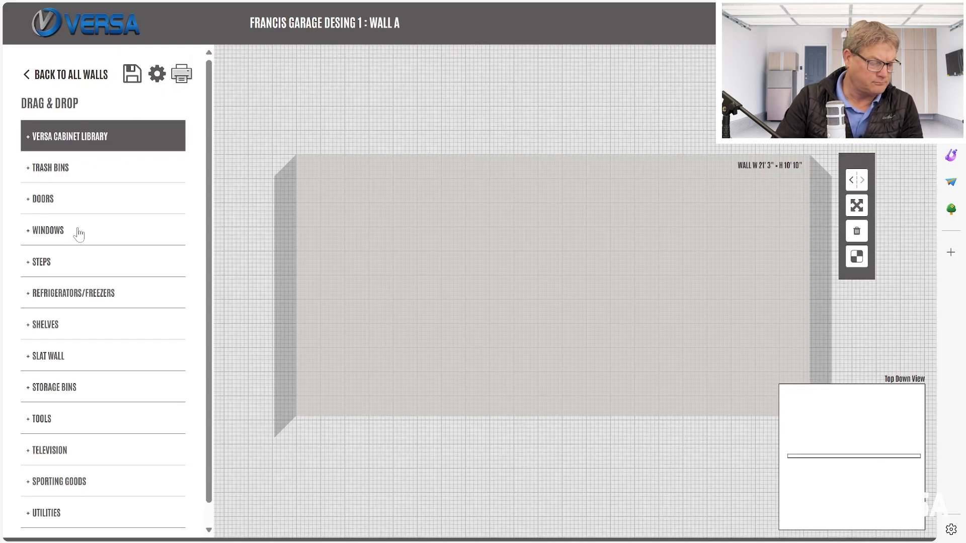
# Step: Place the plain grey door from the door library at floor level, about 1' 1" from Wall A's left end
pyautogui.click(36, 201)
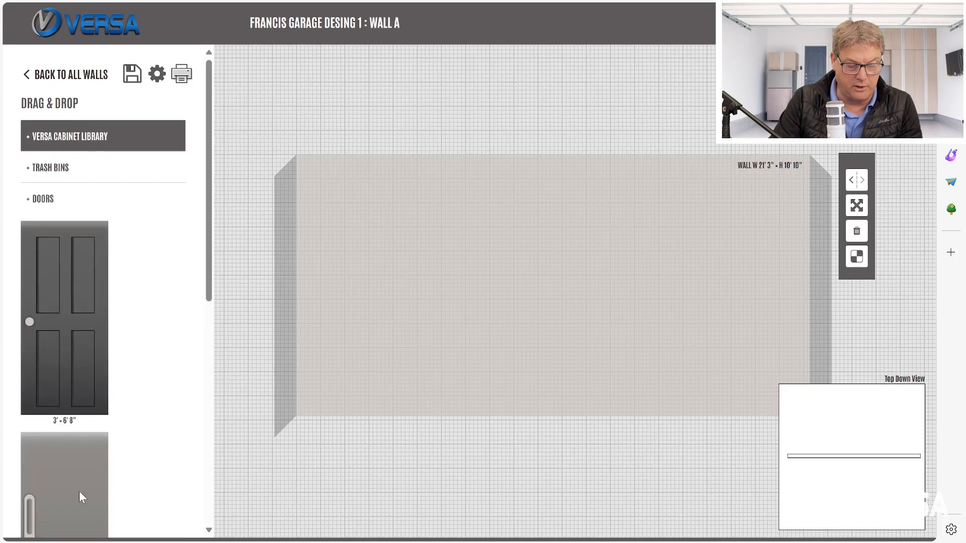
pyautogui.moveTo(80, 492); pyautogui.dragTo(361, 337)
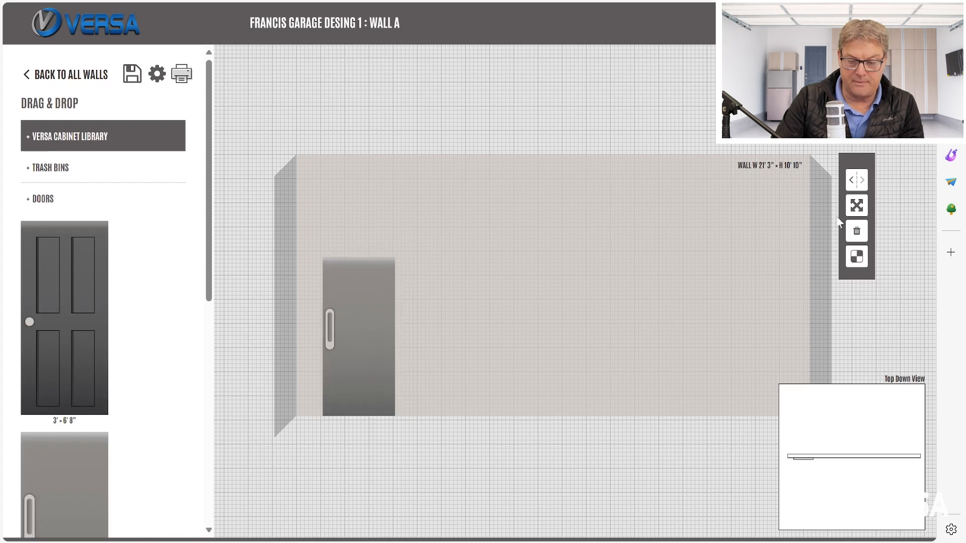
pyautogui.click(856, 207)
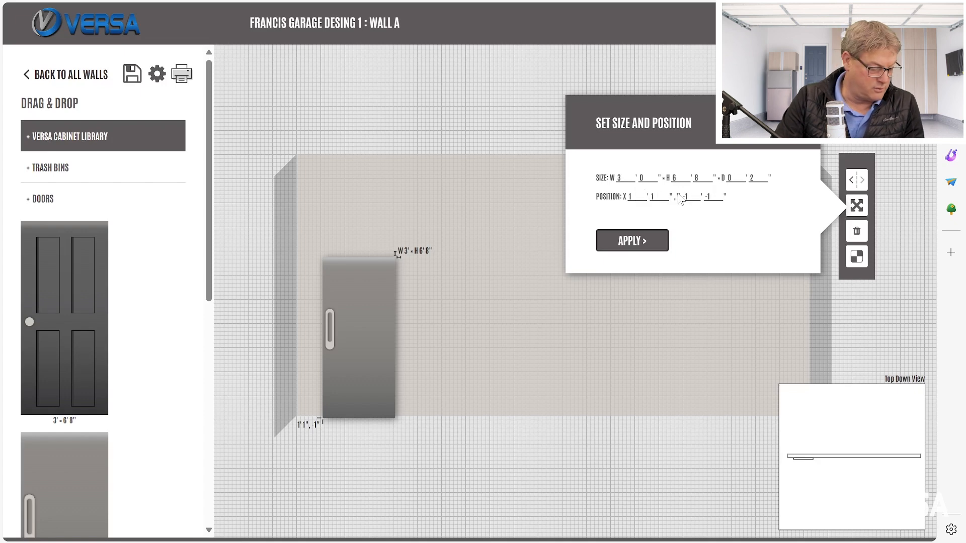
pyautogui.click(640, 193)
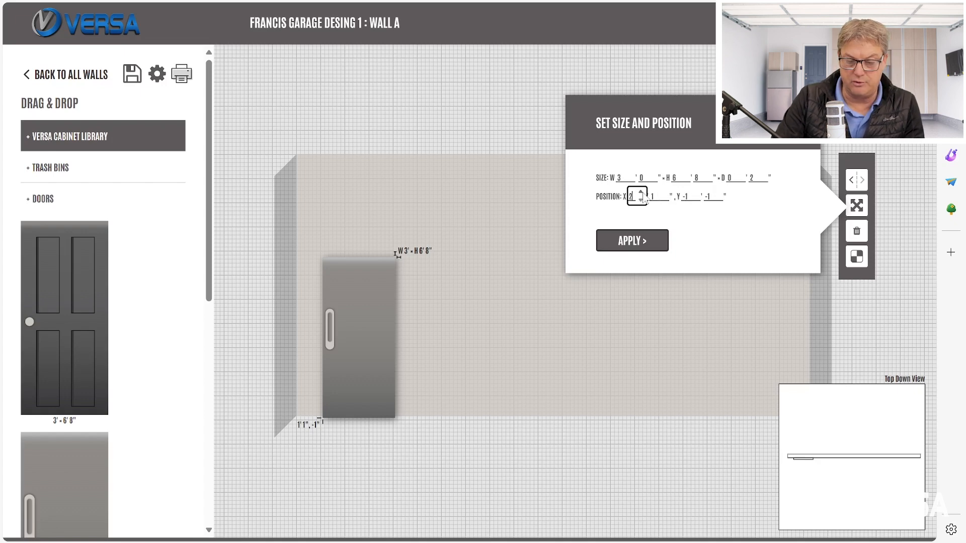
pyautogui.click(663, 193)
pyautogui.click(663, 200)
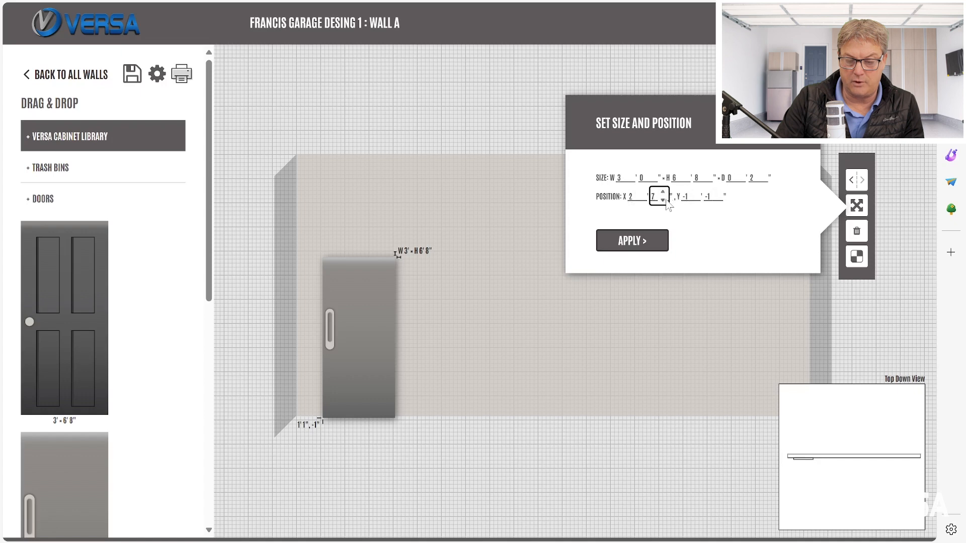
pyautogui.click(695, 193)
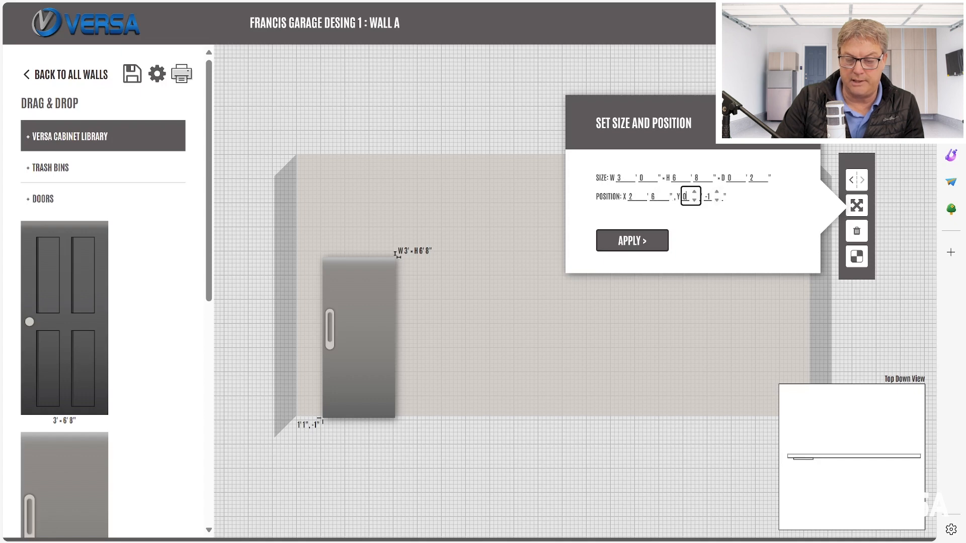
pyautogui.click(717, 192)
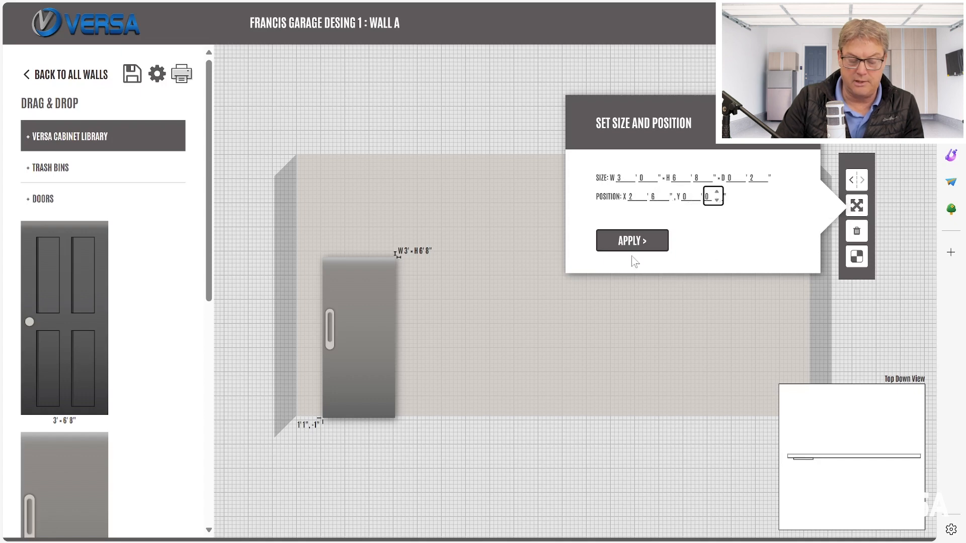
pyautogui.click(624, 178)
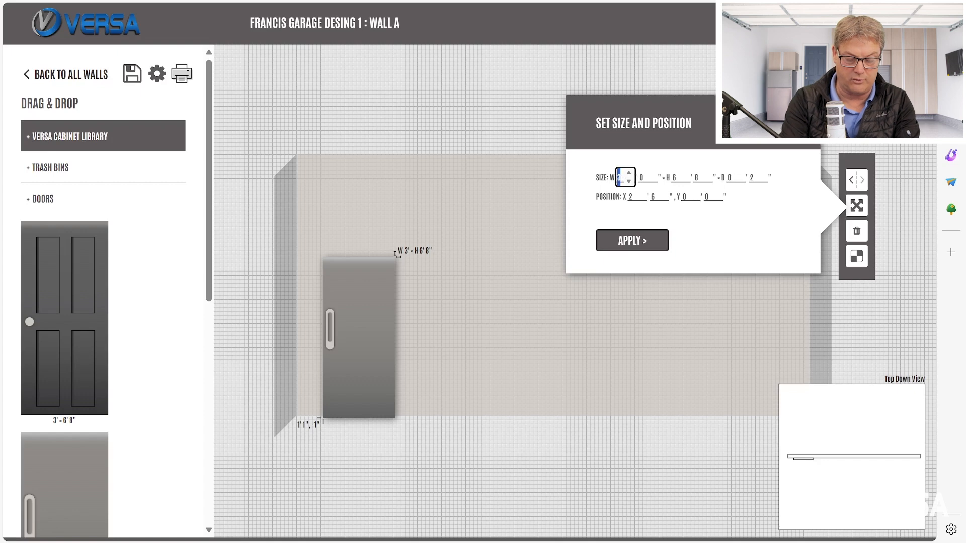
pyautogui.press('BackSpace')
pyautogui.press('Return')
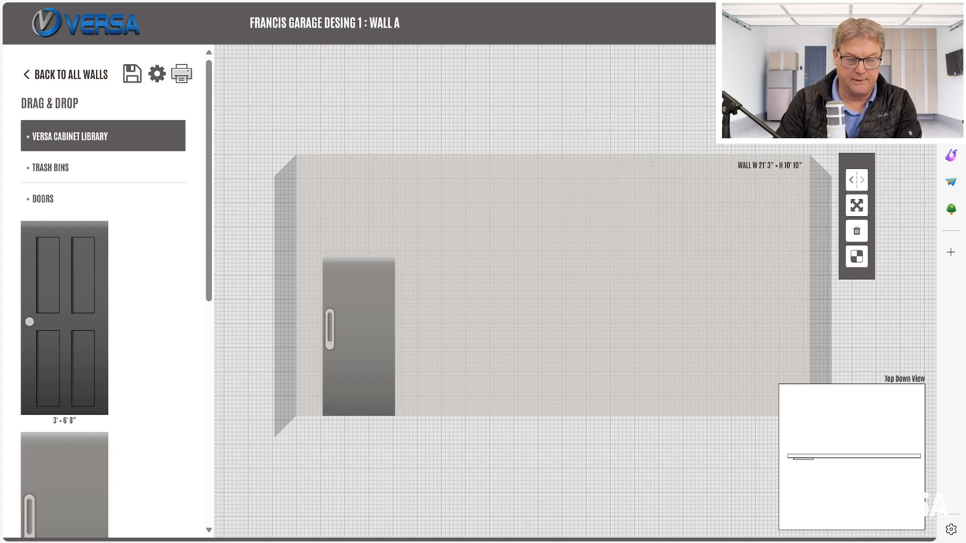
# Step: Set the plain grey door's size to 16' 2" wide and 7' 0" high
pyautogui.click(369, 317)
pyautogui.click(851, 205)
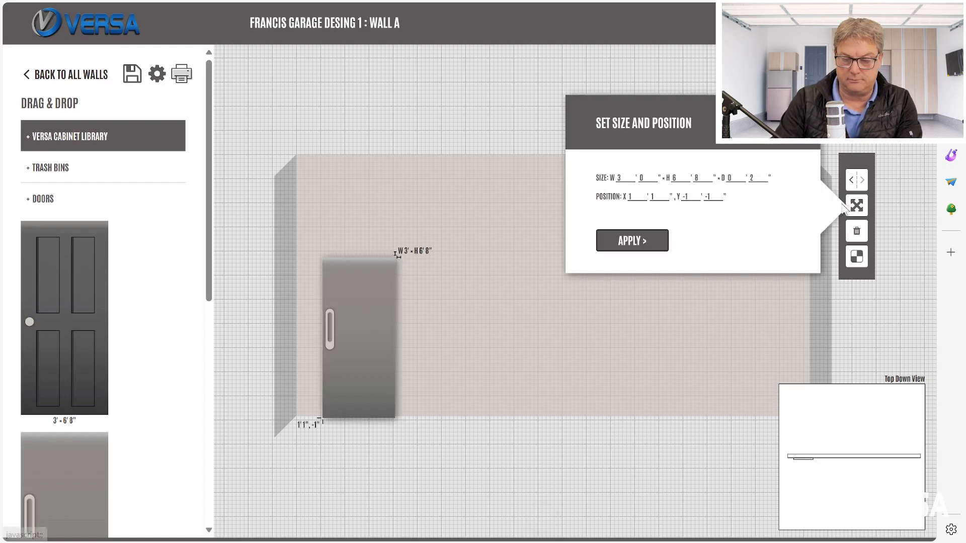
pyautogui.doubleClick(620, 178)
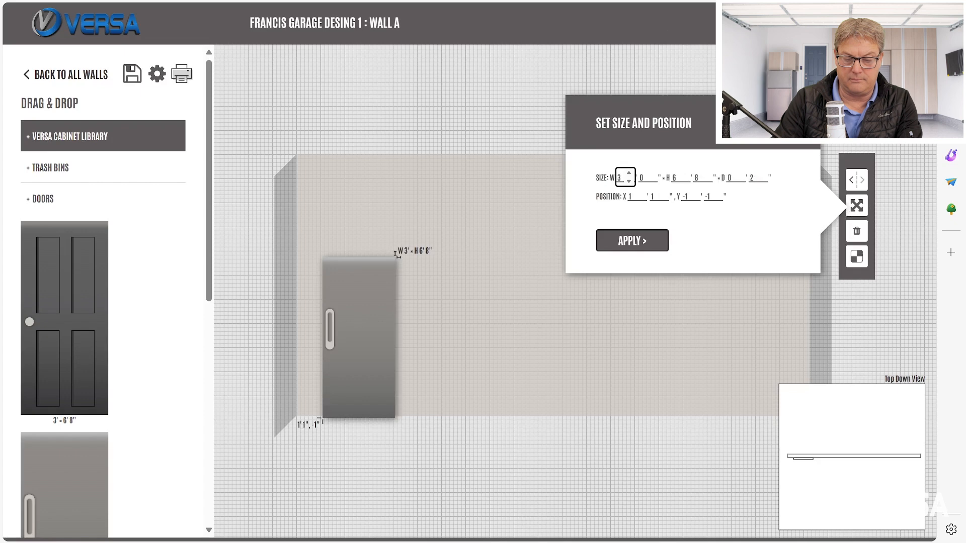
pyautogui.write('16')
pyautogui.press('Tab')
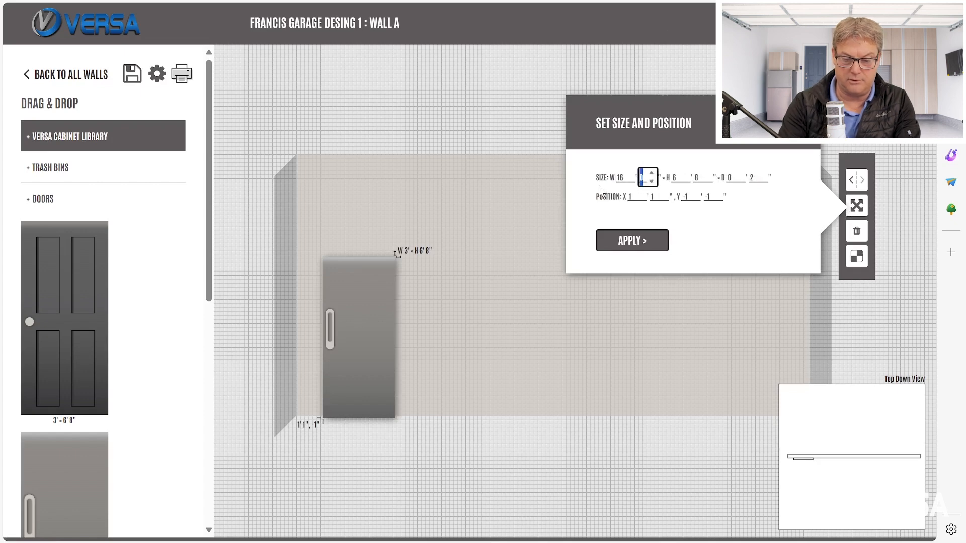
pyautogui.write('2')
pyautogui.press('Tab')
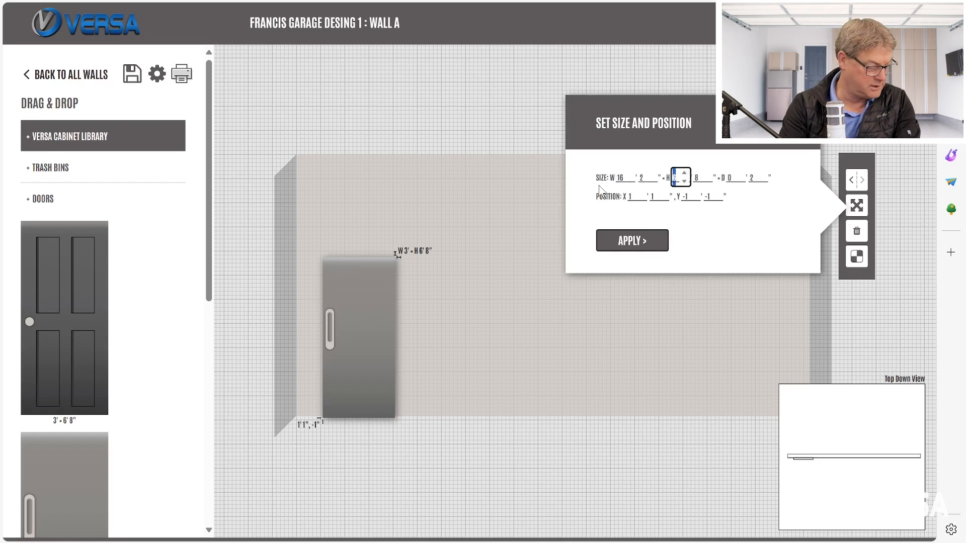
pyautogui.write('7')
pyautogui.press('Tab')
pyautogui.write('0')
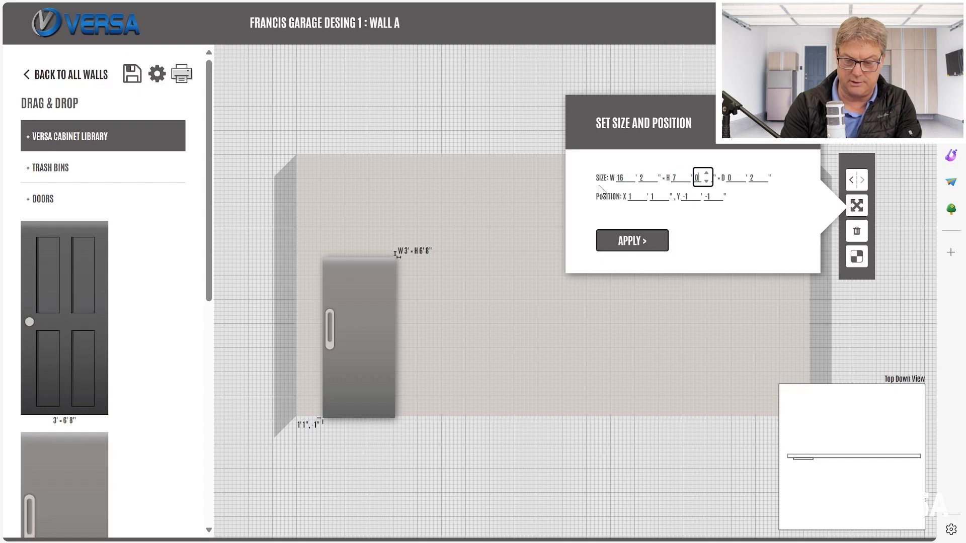
pyautogui.press('Tab')
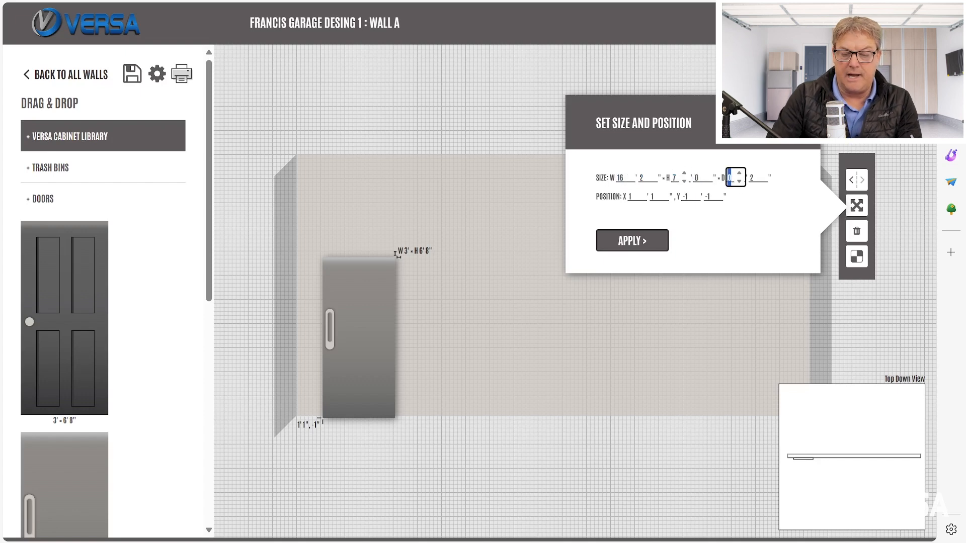
# Step: Set the door's position to X 2' 6" and Y 0' 0", and apply the size and position
pyautogui.click(695, 192)
pyautogui.click(718, 193)
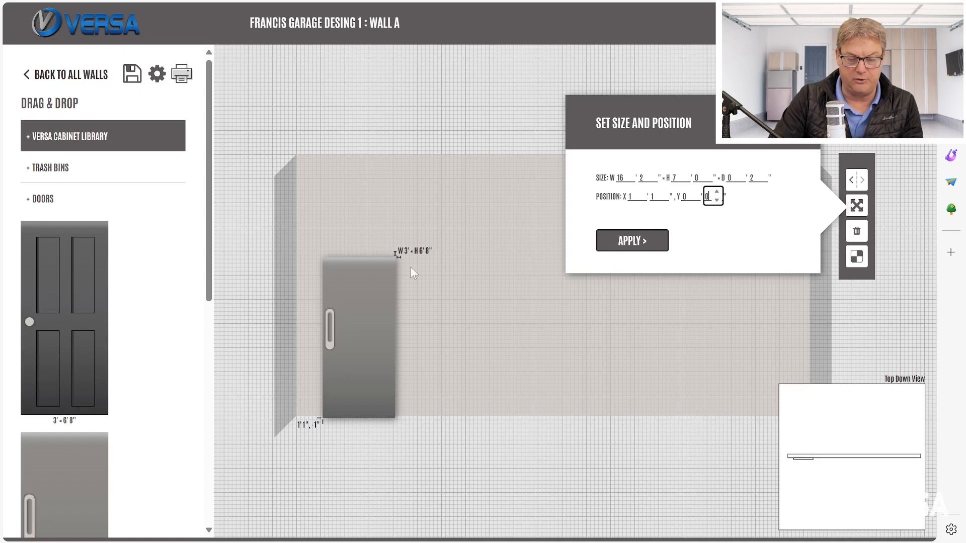
pyautogui.click(639, 192)
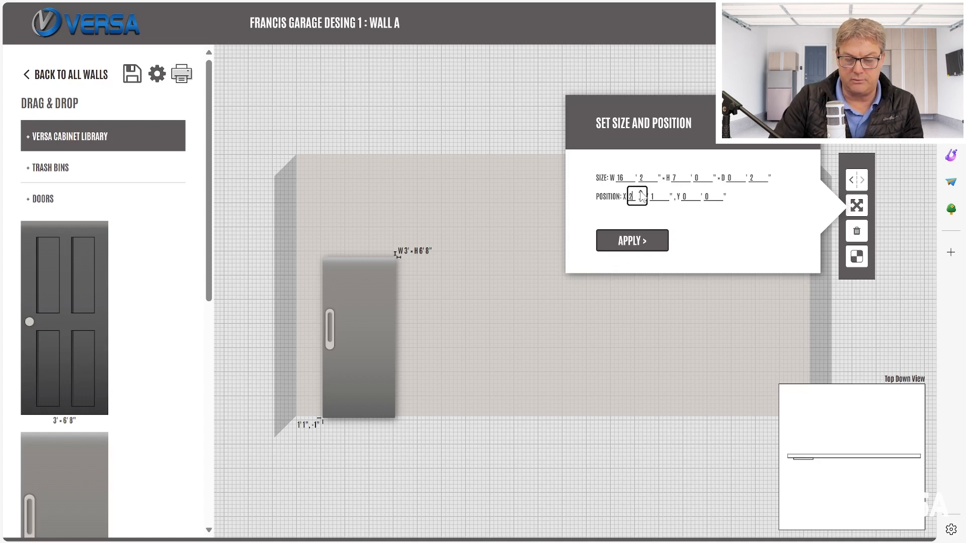
pyautogui.click(660, 193)
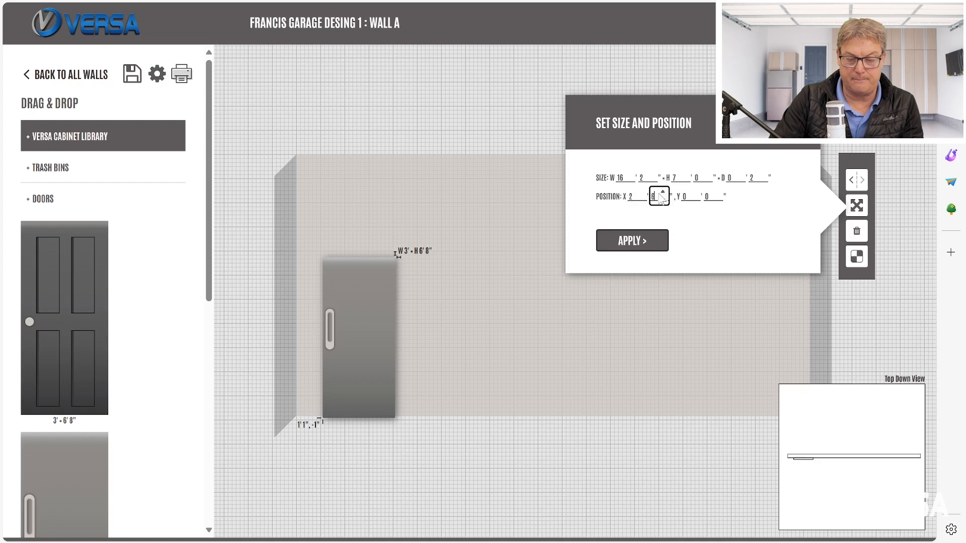
pyautogui.click(646, 253)
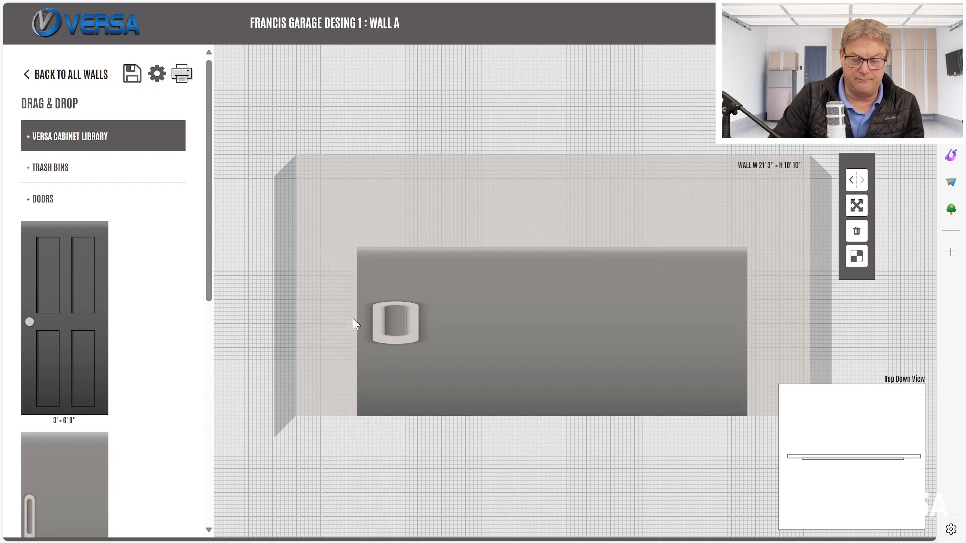
# Step: Place the light grey 8' × 1' slat wall panel across Wall A's left end, about 2' above the floor
pyautogui.moveTo(209, 226); pyautogui.dragTo(213, 411)
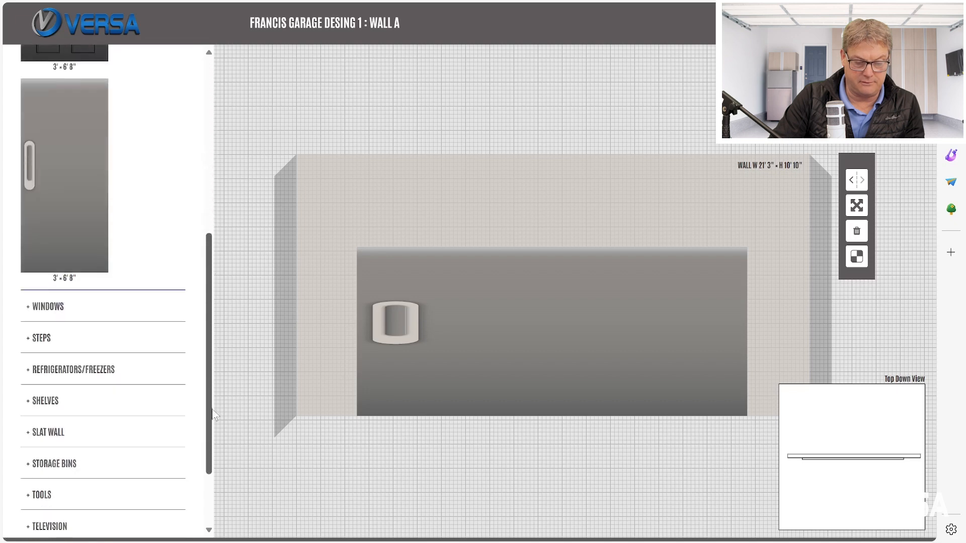
pyautogui.click(55, 398)
pyautogui.moveTo(111, 305); pyautogui.dragTo(325, 355)
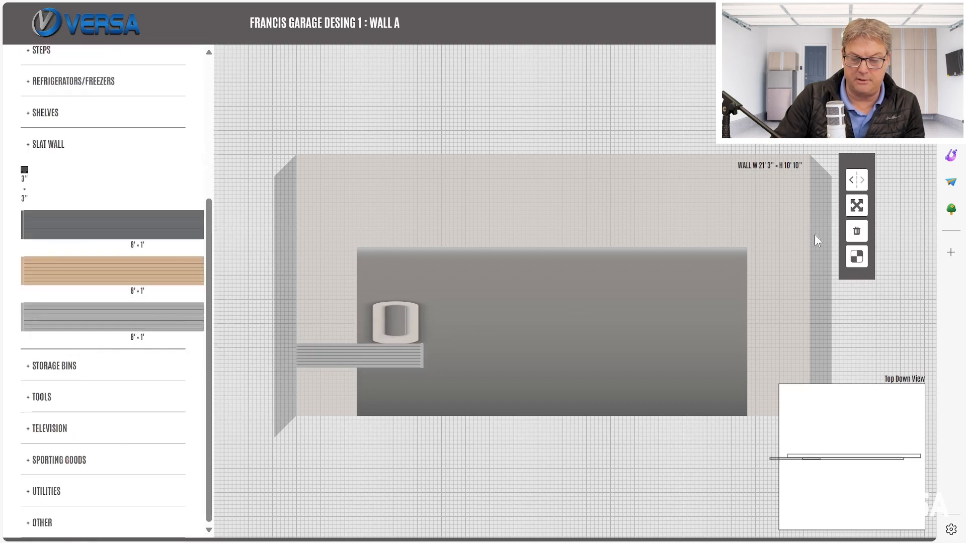
# Step: Set the slat wall panel's position to X 0' 0" and Y 2' 8"
pyautogui.click(857, 205)
pyautogui.click(637, 196)
pyautogui.click(659, 197)
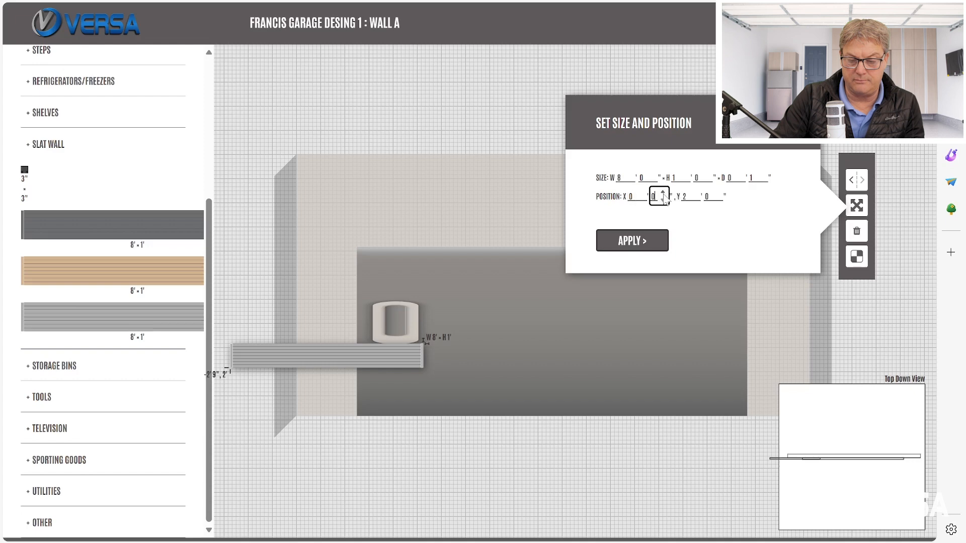
pyautogui.click(718, 193)
pyautogui.write('3')
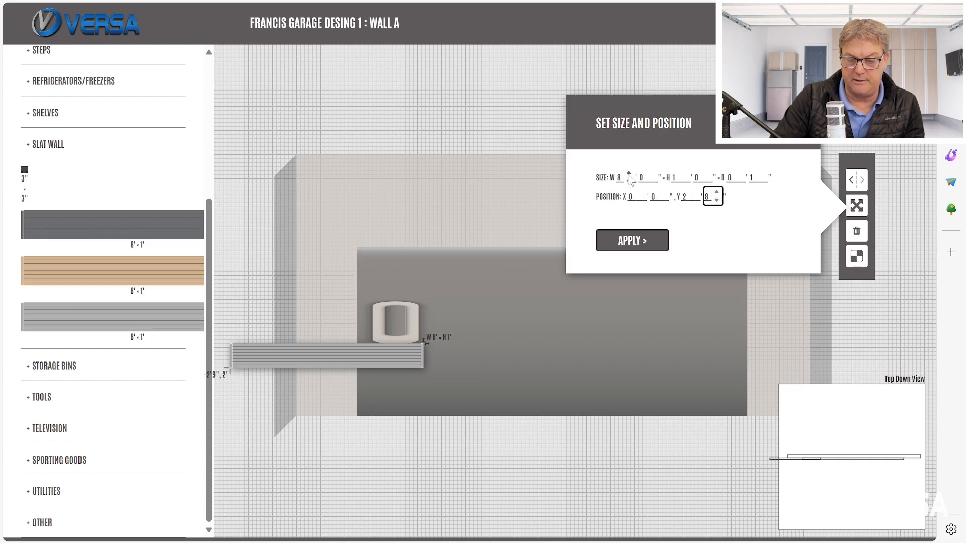
# Step: Set the slat wall panel's width to 2' 4" and apply the size and position
pyautogui.click(629, 181)
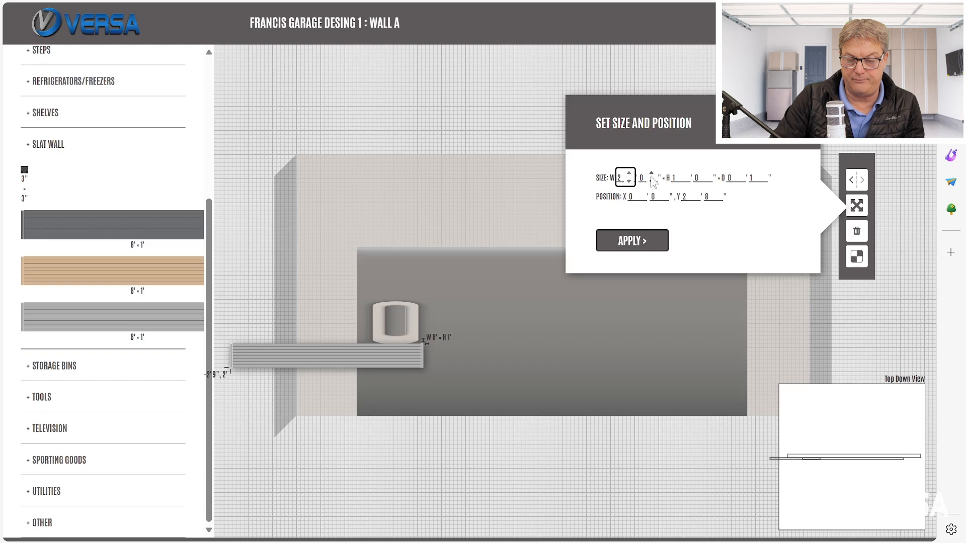
pyautogui.click(652, 184)
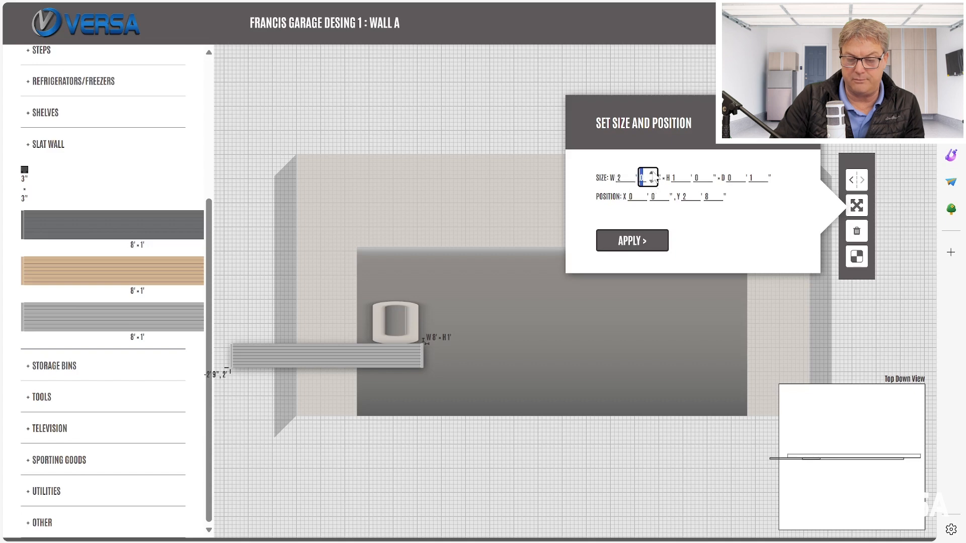
pyautogui.write('5')
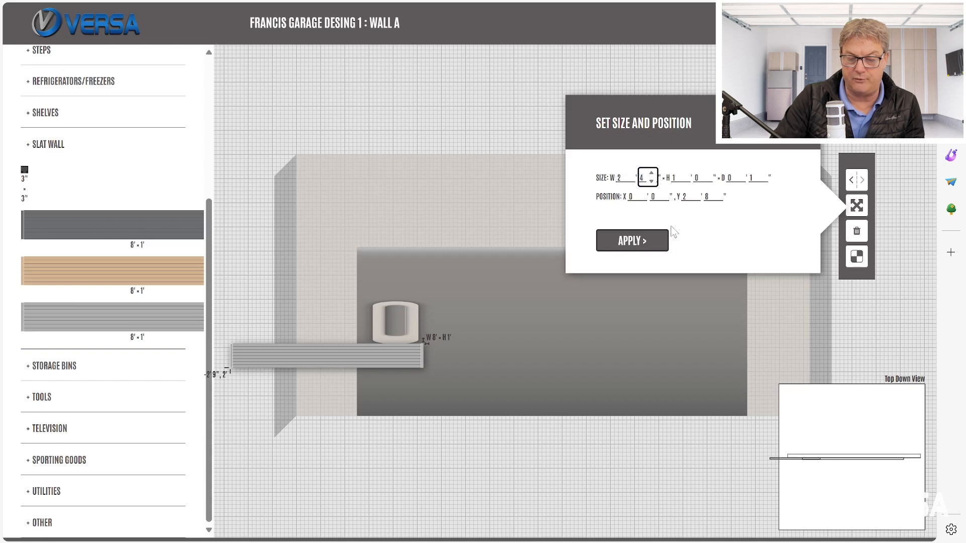
pyautogui.click(617, 245)
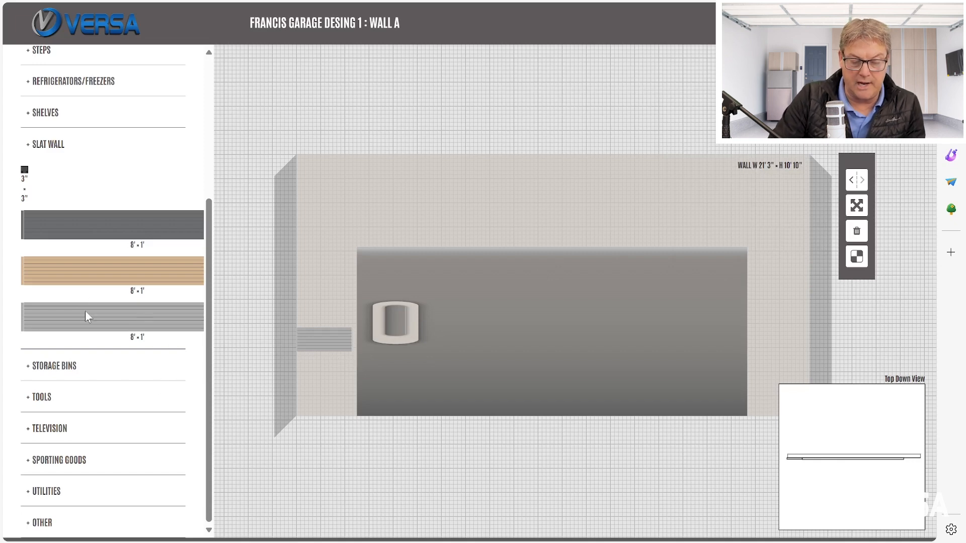
# Step: Set the height of the slat wall panel beside the garage door to 4' and apply it
pyautogui.moveTo(101, 329); pyautogui.dragTo(128, 315)
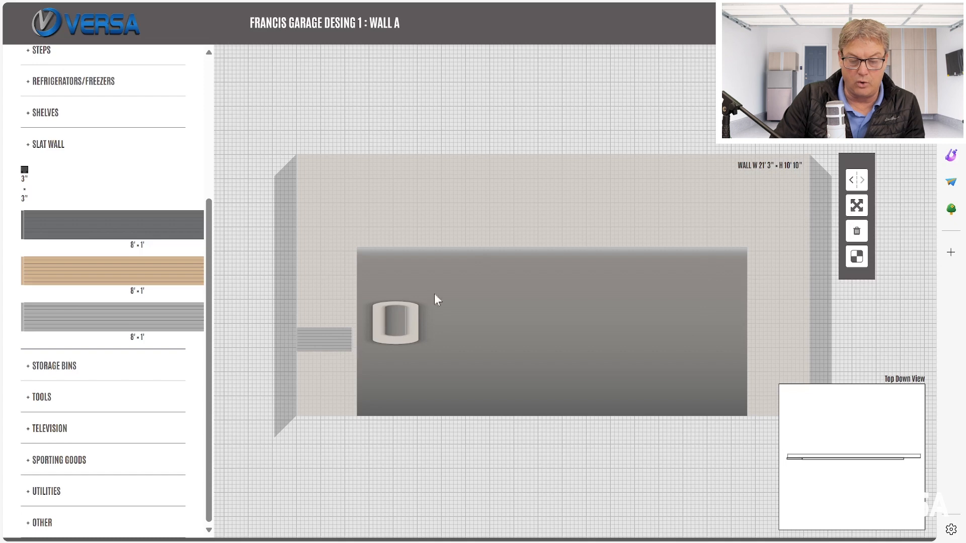
pyautogui.click(857, 207)
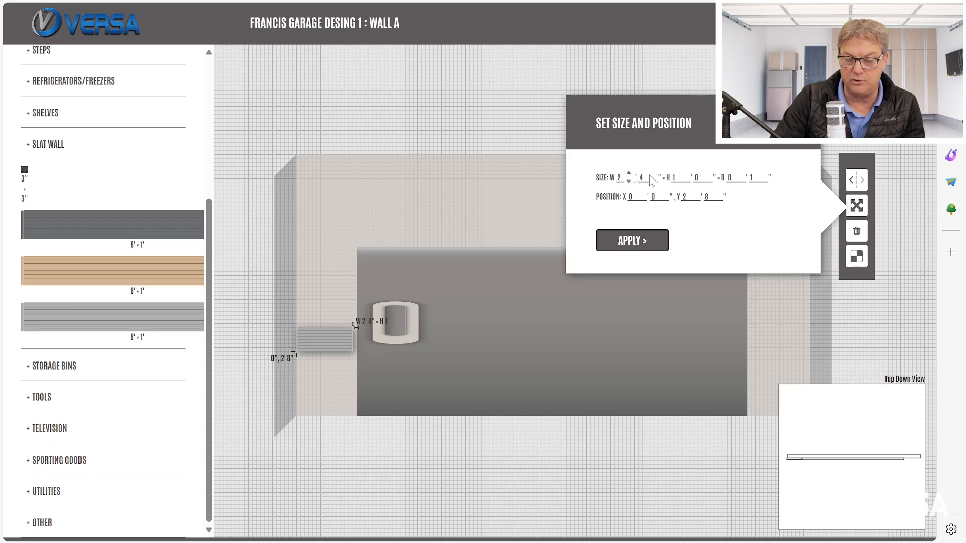
pyautogui.click(683, 174)
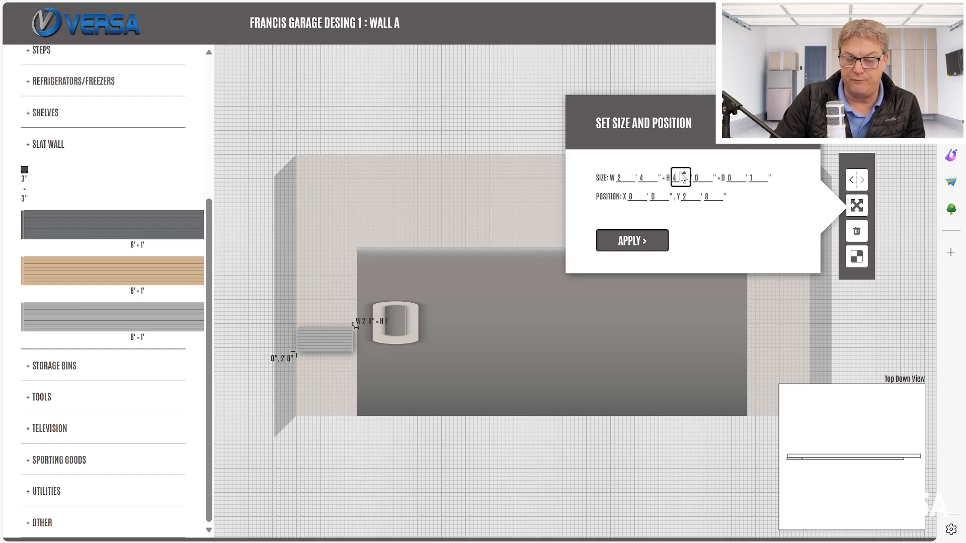
pyautogui.click(640, 249)
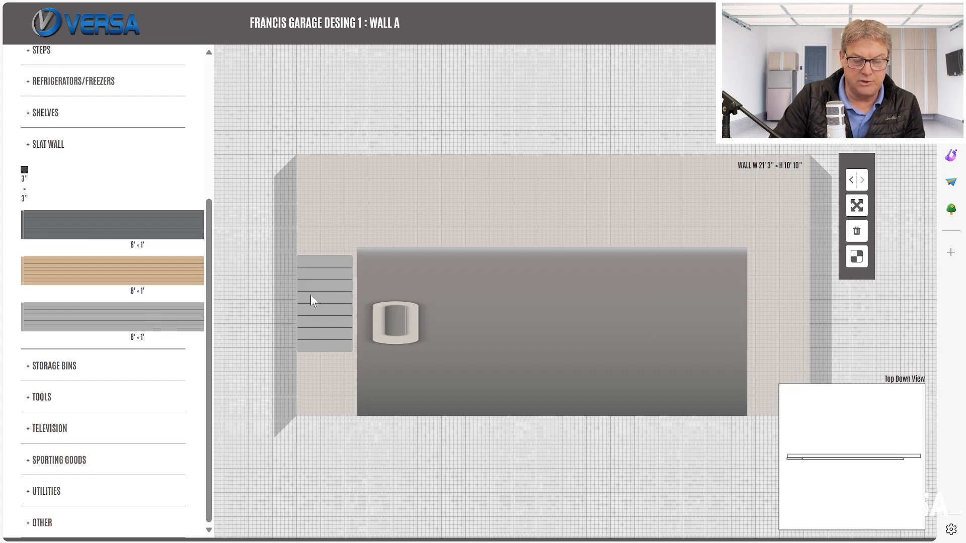
# Step: Place the 1' 8" × 6' ladder from the tools library over the slat wall panel left of the garage door
pyautogui.click(51, 397)
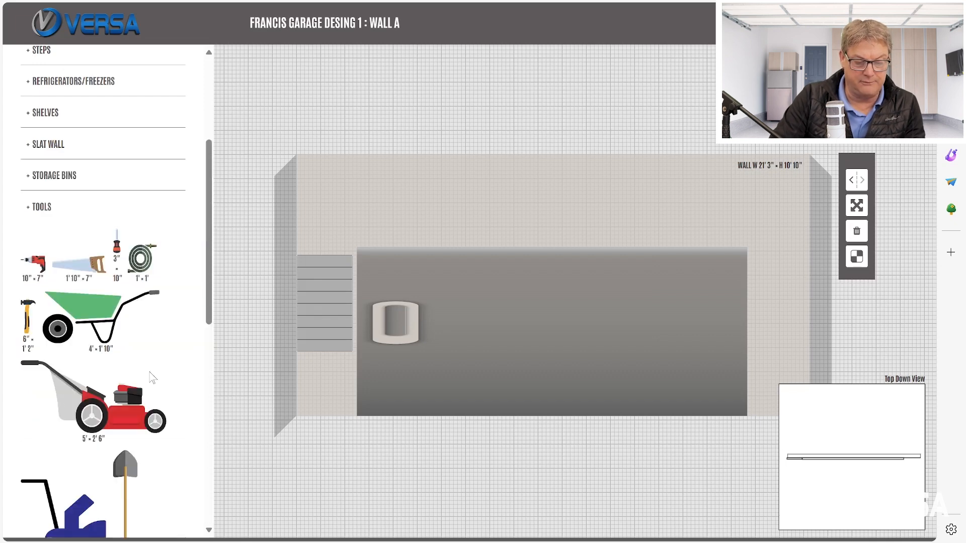
pyautogui.moveTo(206, 254); pyautogui.dragTo(220, 426)
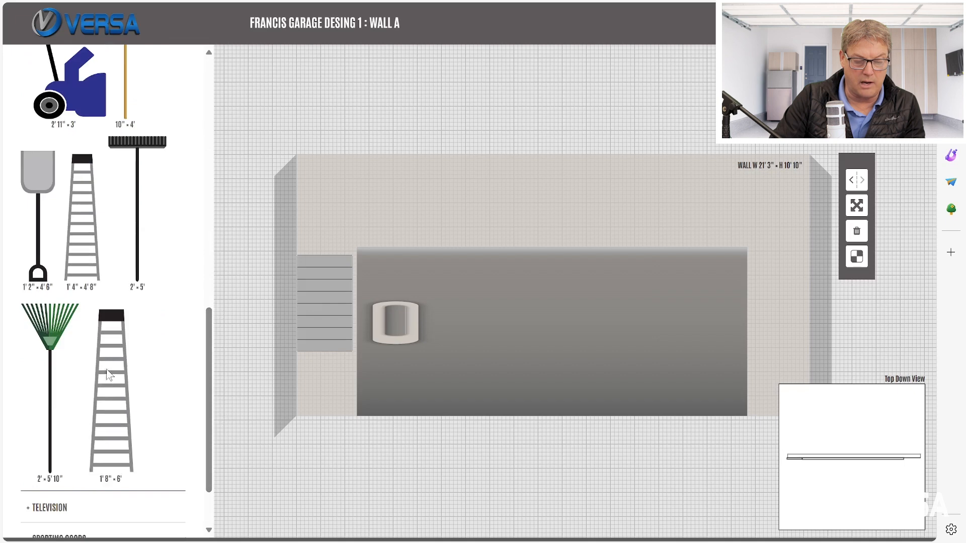
pyautogui.moveTo(117, 435); pyautogui.dragTo(325, 308)
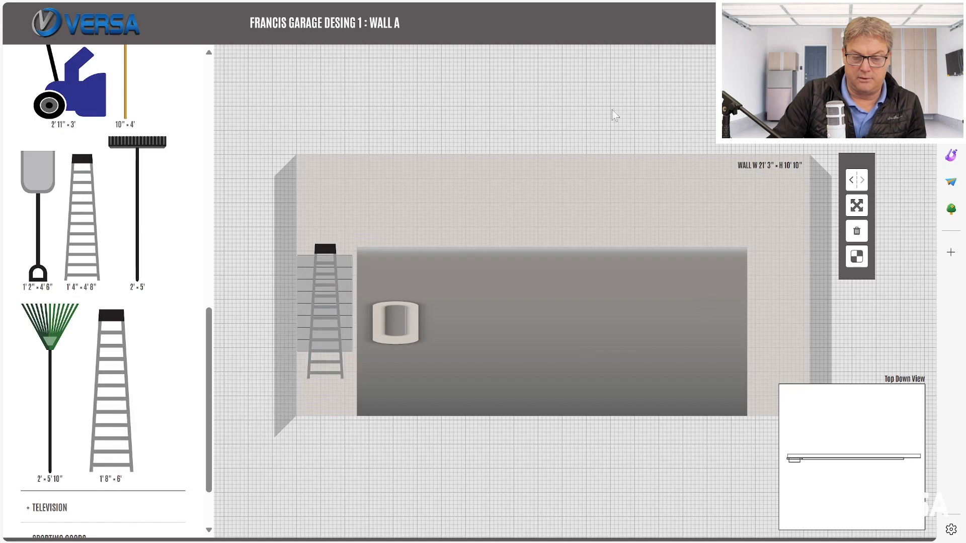
# Step: Save Wall A and return to the project's overview of all walls
pyautogui.moveTo(209, 347); pyautogui.dragTo(211, 57)
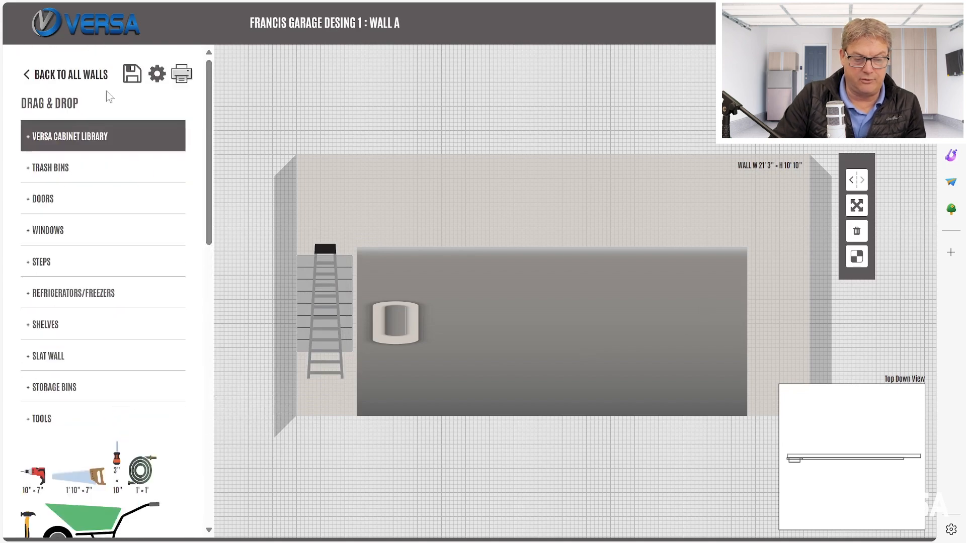
pyautogui.click(132, 82)
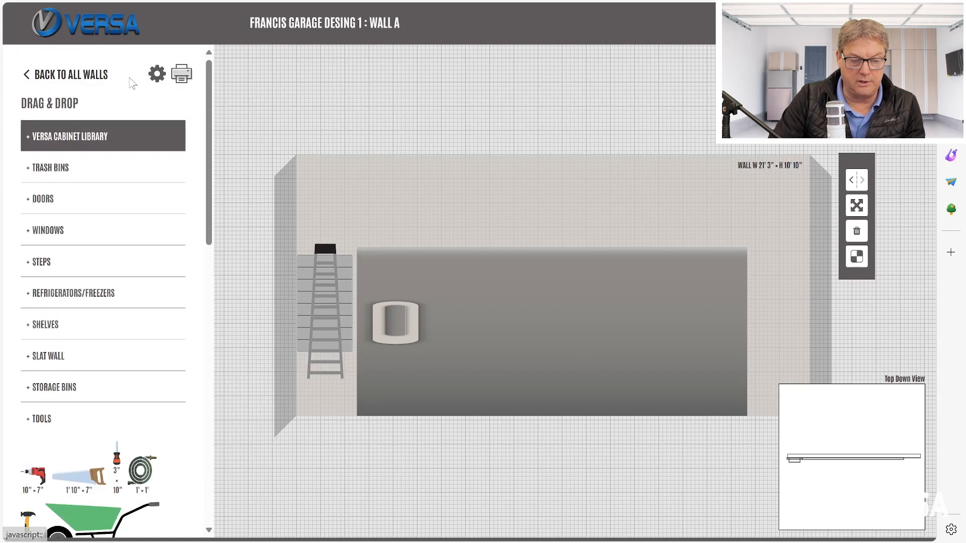
pyautogui.click(81, 79)
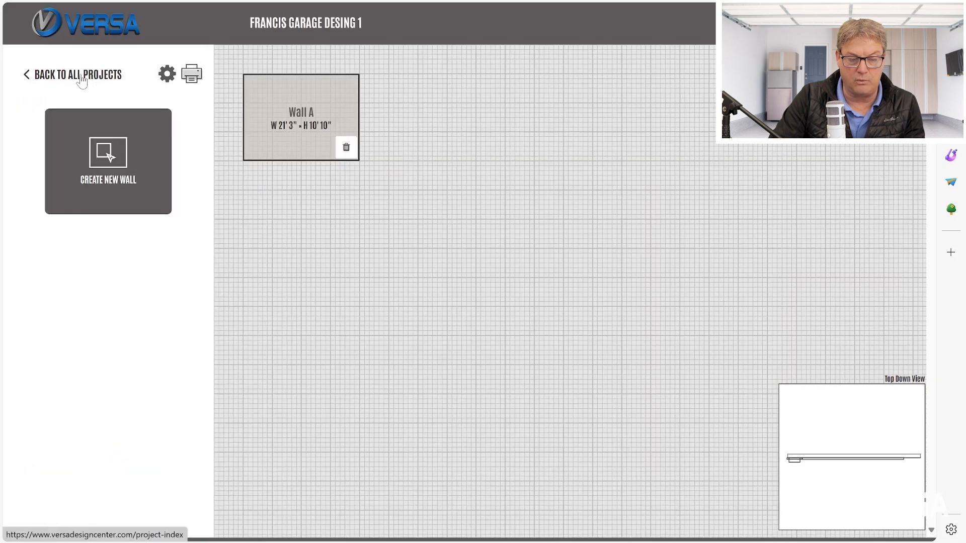
# Step: Start a new wall in the project and title it Wall B
pyautogui.click(120, 165)
pyautogui.click(302, 180)
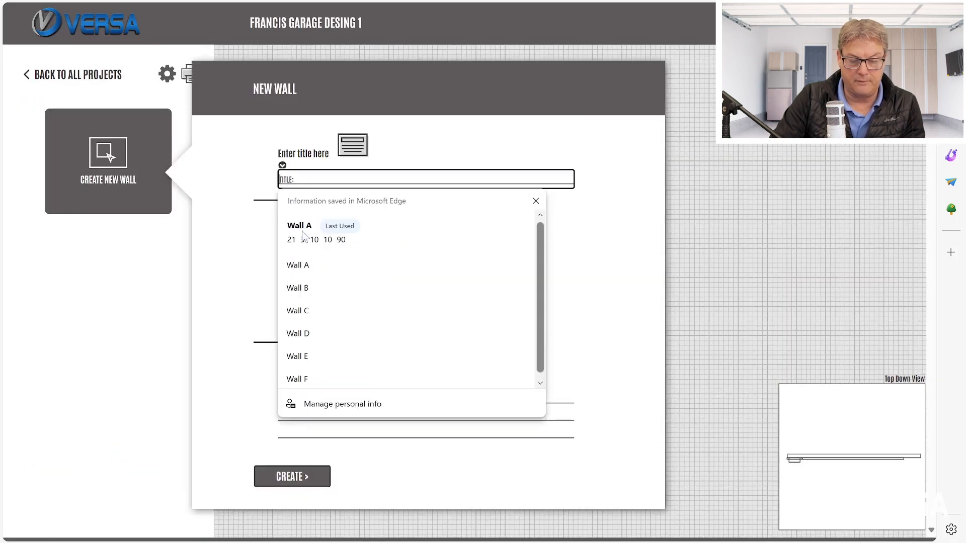
pyautogui.click(297, 289)
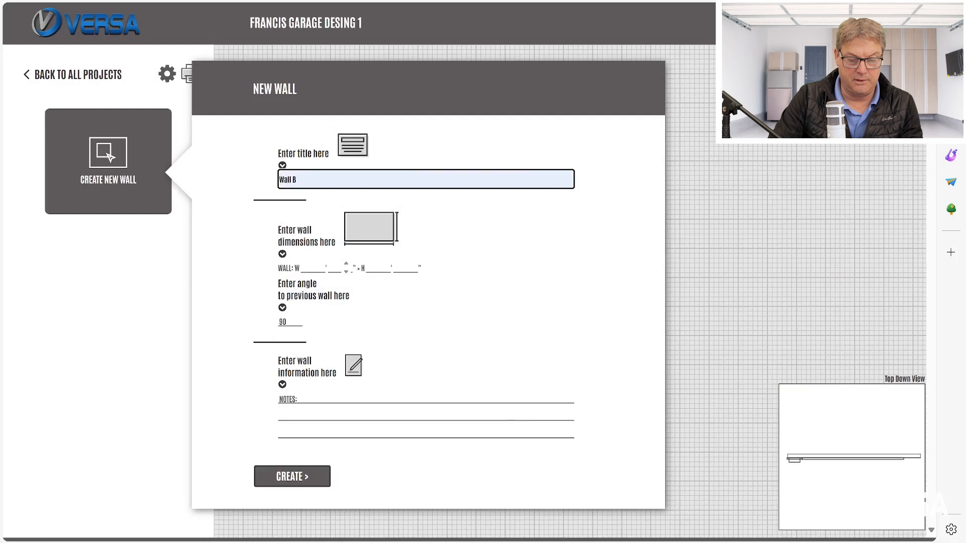
# Step: Set Wall B's width to 23' 6" and height to 10' 10", and create the wall
pyautogui.press('Tab')
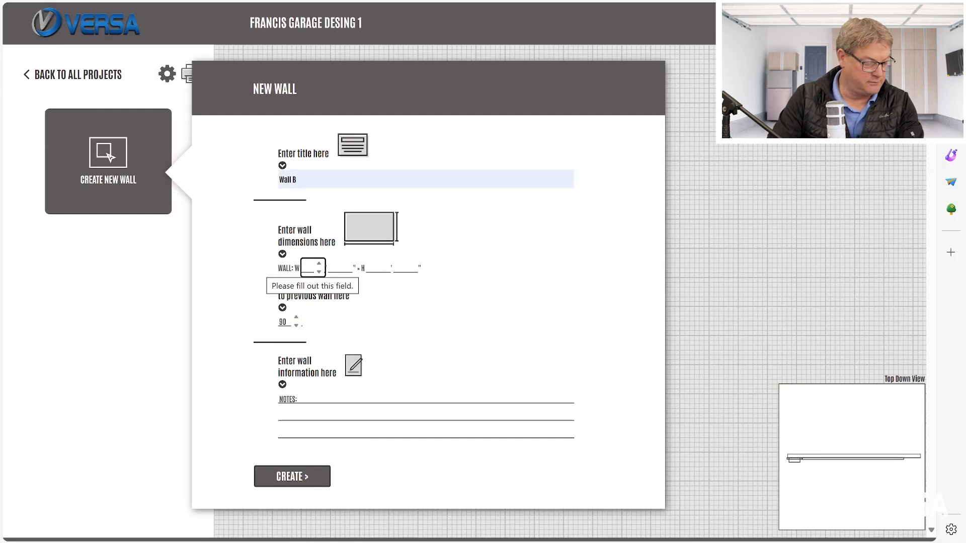
pyautogui.write('23')
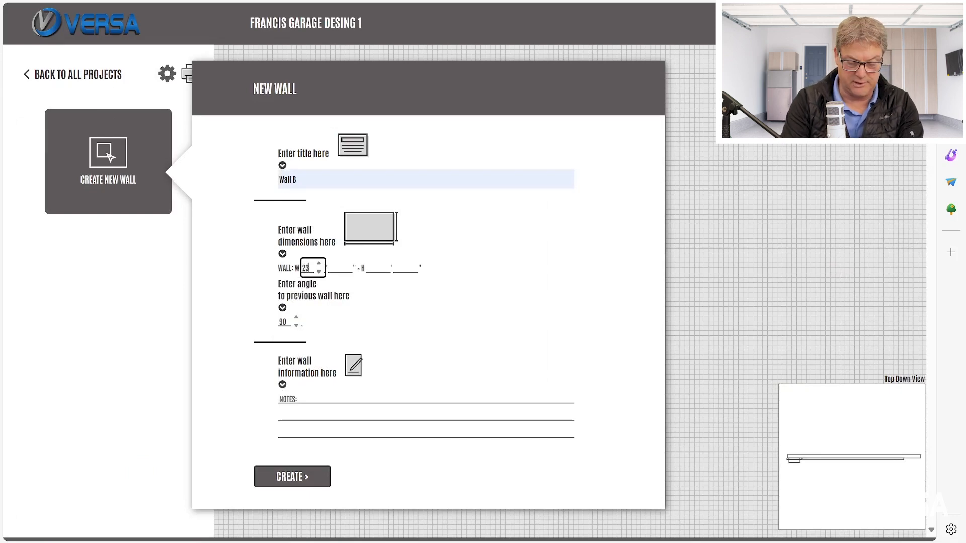
pyautogui.press('Tab')
pyautogui.write('6')
pyautogui.press('Tab')
pyautogui.write('101')
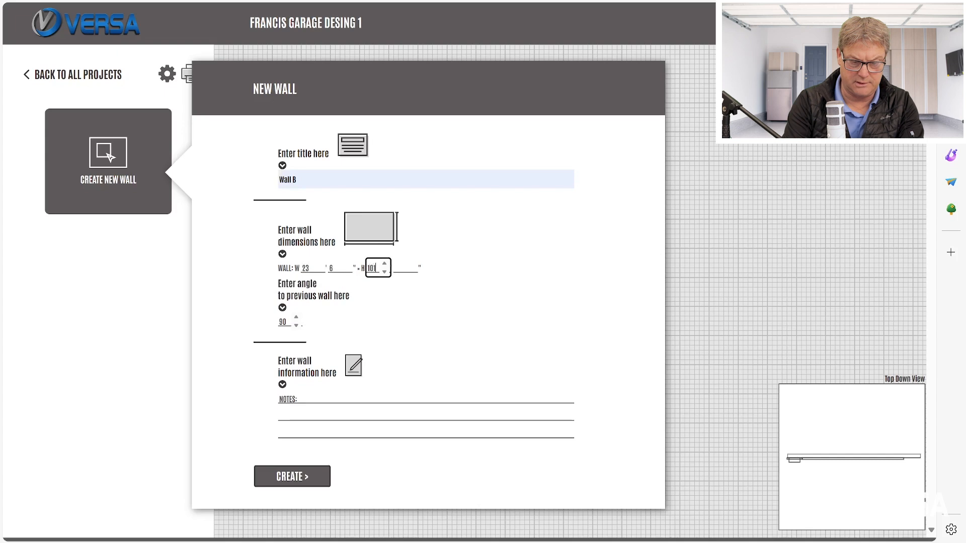
pyautogui.write('0')
pyautogui.press('BackSpace')
pyautogui.press('BackSpace')
pyautogui.press('Tab')
pyautogui.write('10')
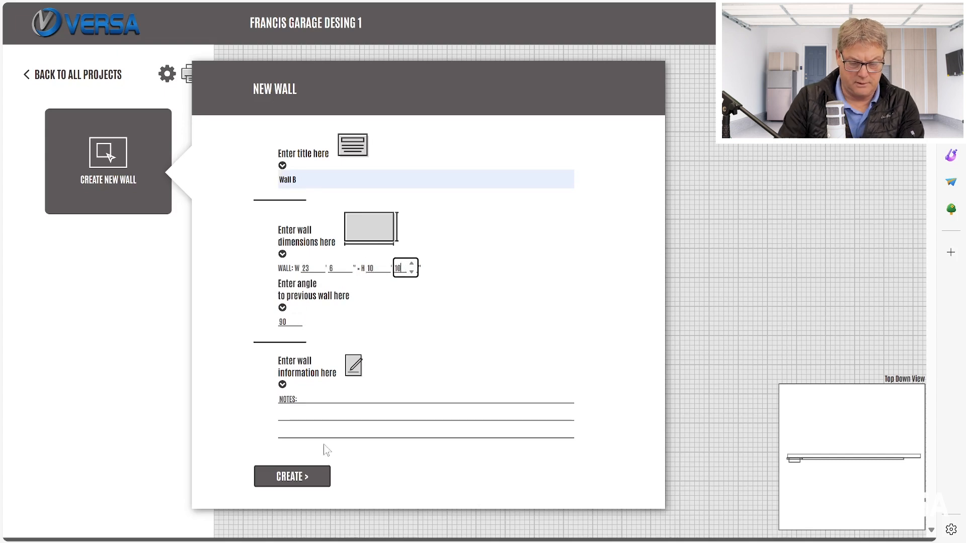
pyautogui.click(295, 481)
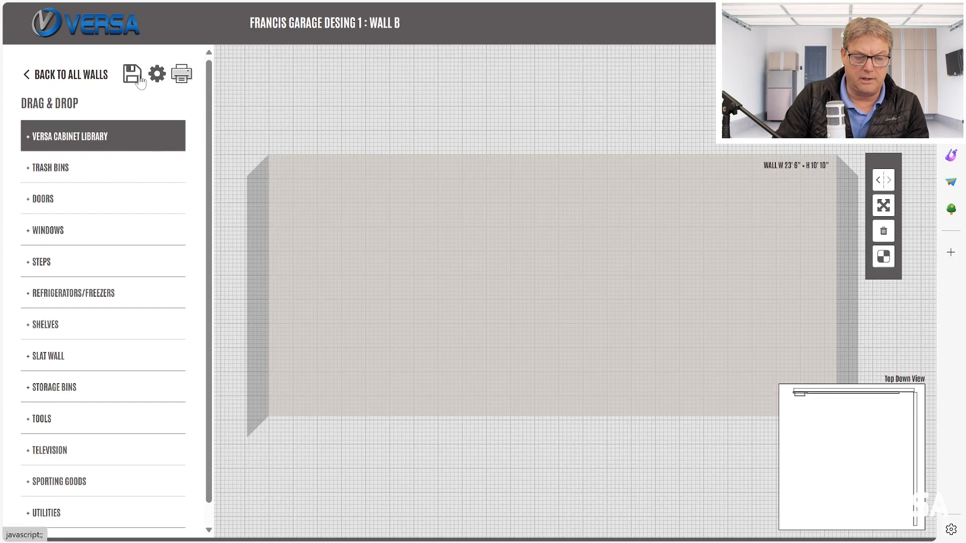
# Step: Place the 6' × 7" step at floor level in Wall B's left corner and set its width to 23' 6"
pyautogui.click(43, 266)
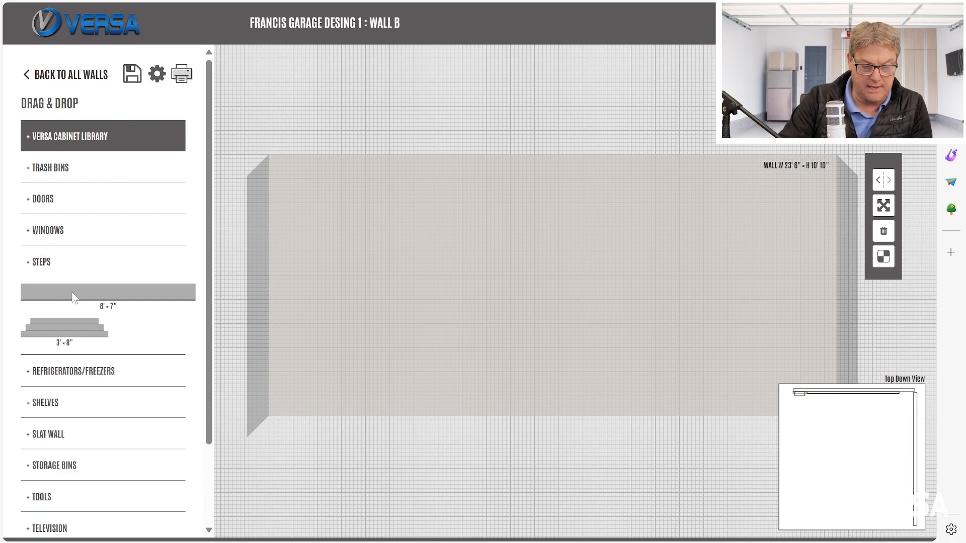
pyautogui.moveTo(75, 296); pyautogui.dragTo(341, 410)
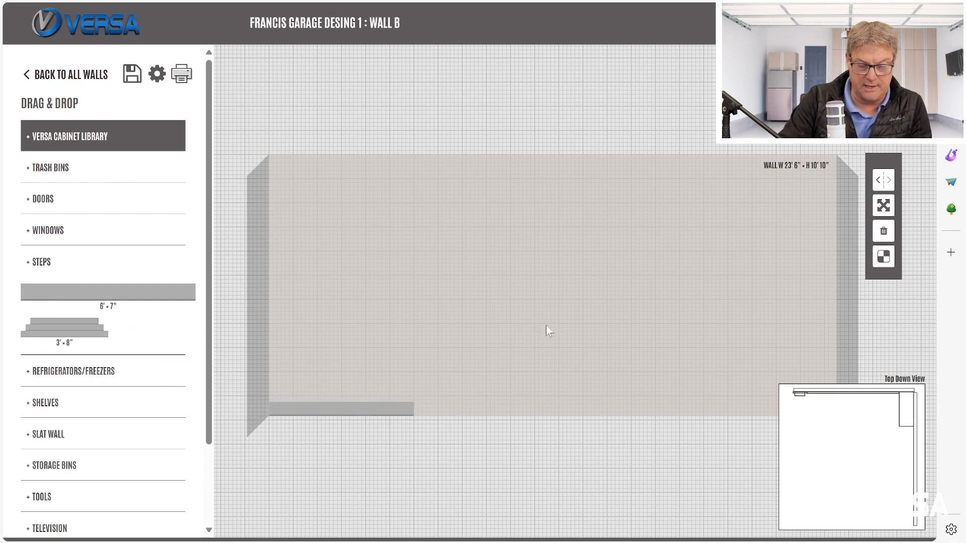
pyautogui.click(889, 207)
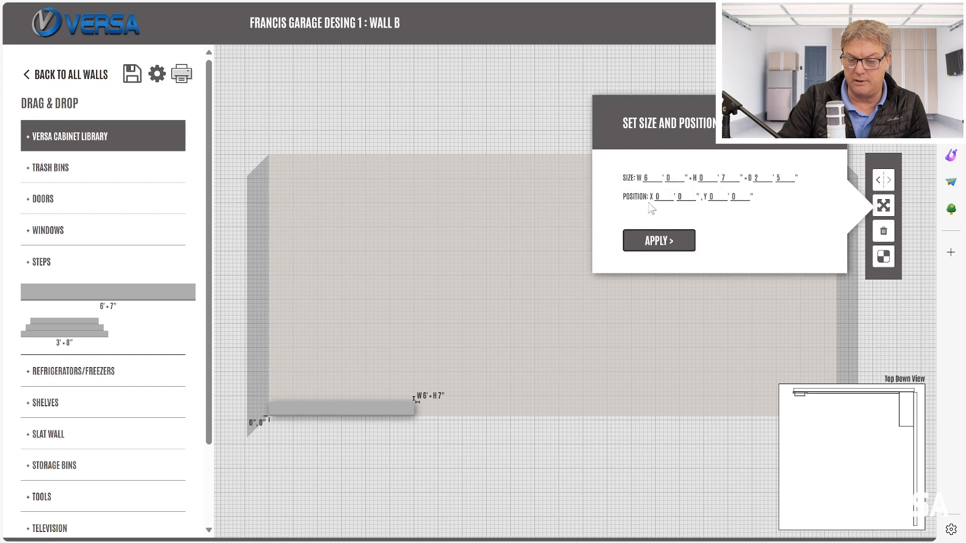
pyautogui.click(664, 199)
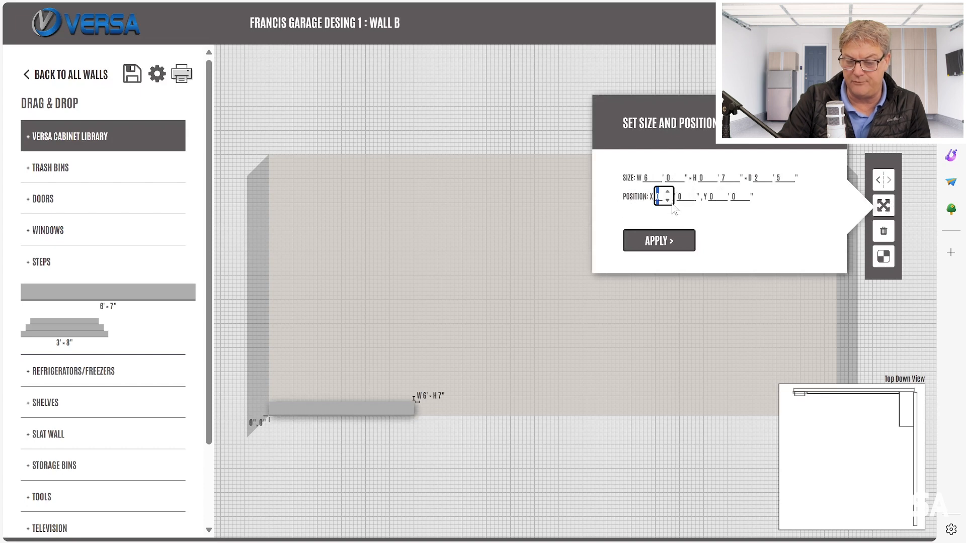
pyautogui.click(656, 174)
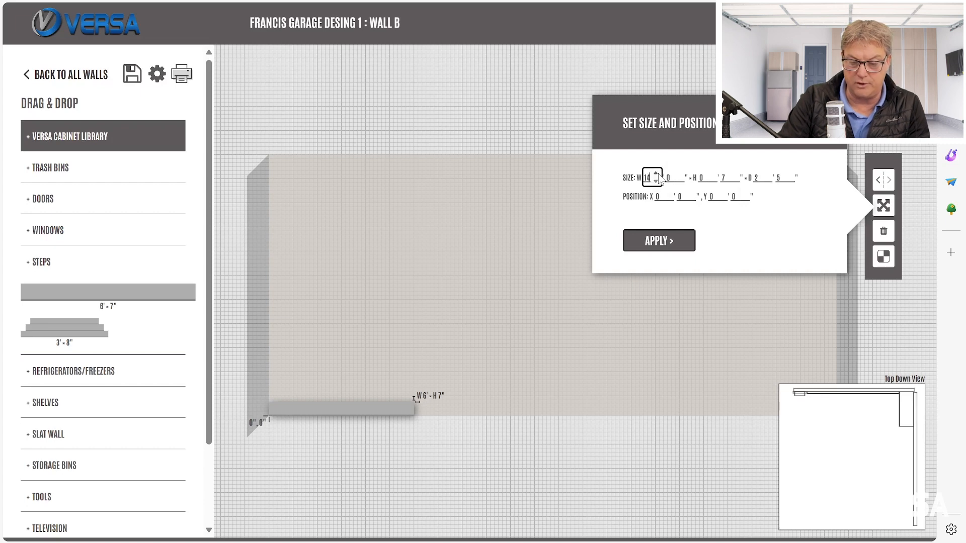
pyautogui.click(680, 174)
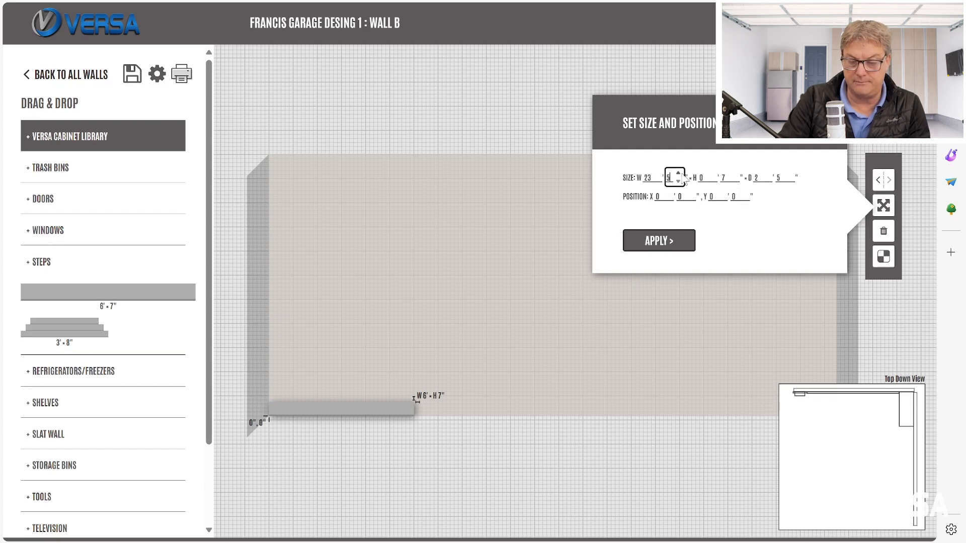
pyautogui.click(678, 173)
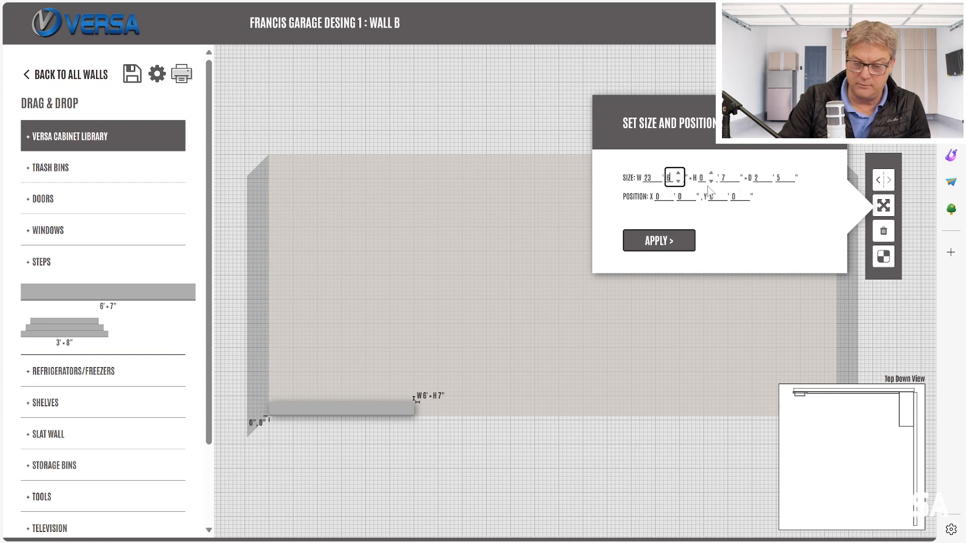
# Step: Set the step's height to 0' 8" and depth to 0' 2", and apply the size
pyautogui.click(733, 173)
pyautogui.doubleClick(766, 181)
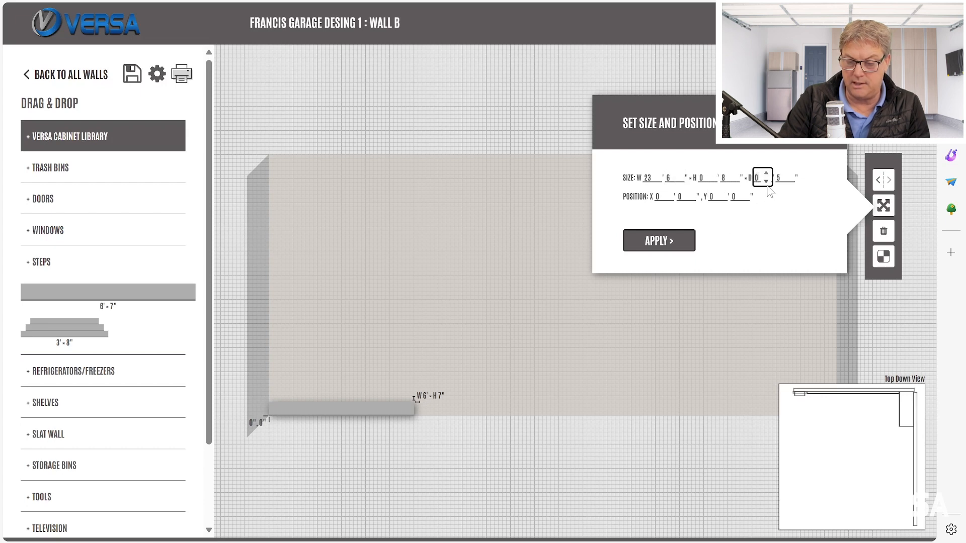
pyautogui.click(788, 181)
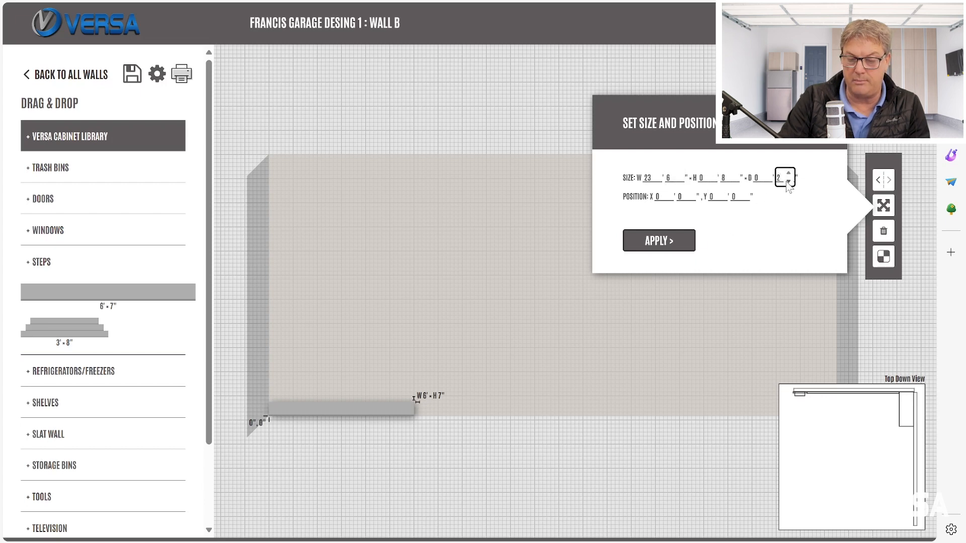
pyautogui.click(659, 241)
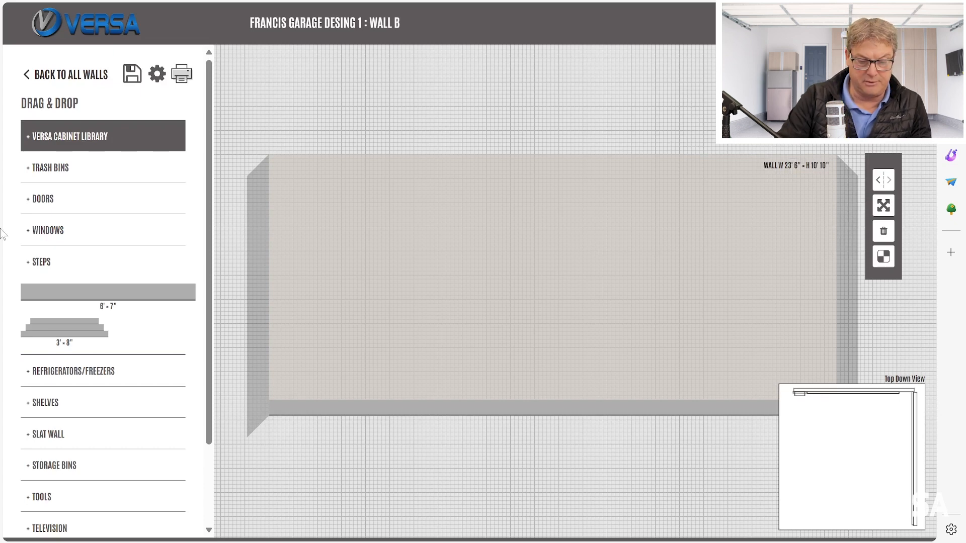
# Step: Place a 3" × 5" utility outlet near the middle of Wall B, at about X 11' 0", Y 4' 8"
pyautogui.scroll(-2, 93, 413)
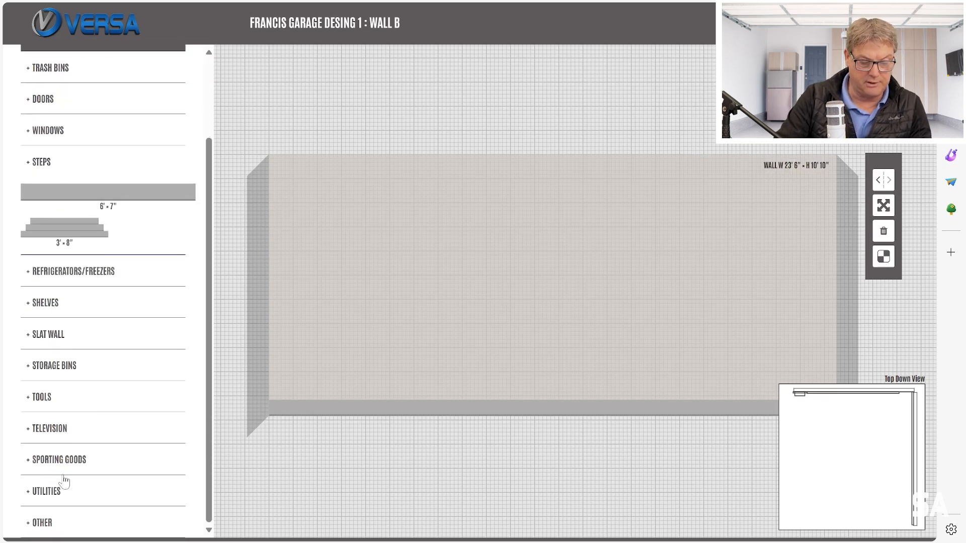
pyautogui.click(55, 493)
pyautogui.moveTo(24, 453); pyautogui.dragTo(543, 299)
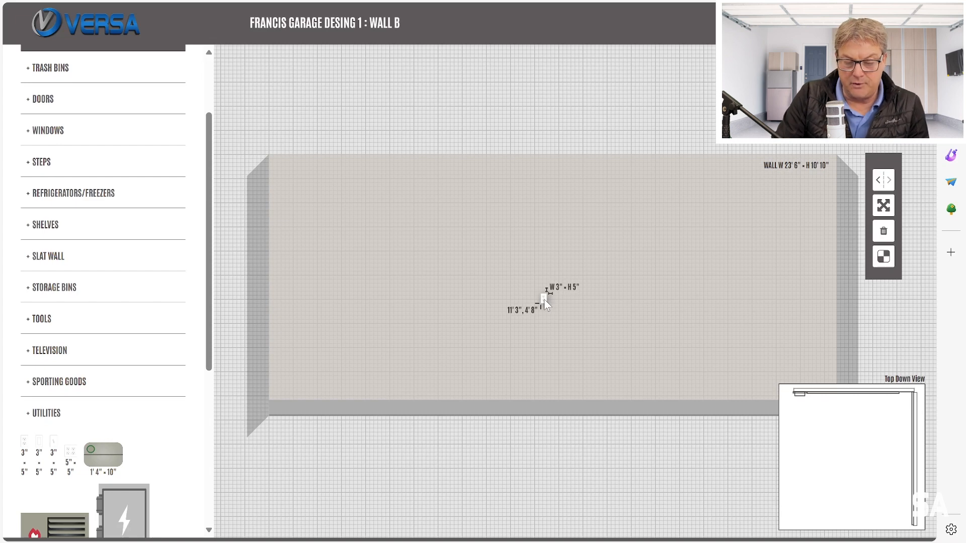
pyautogui.moveTo(545, 299); pyautogui.dragTo(539, 300)
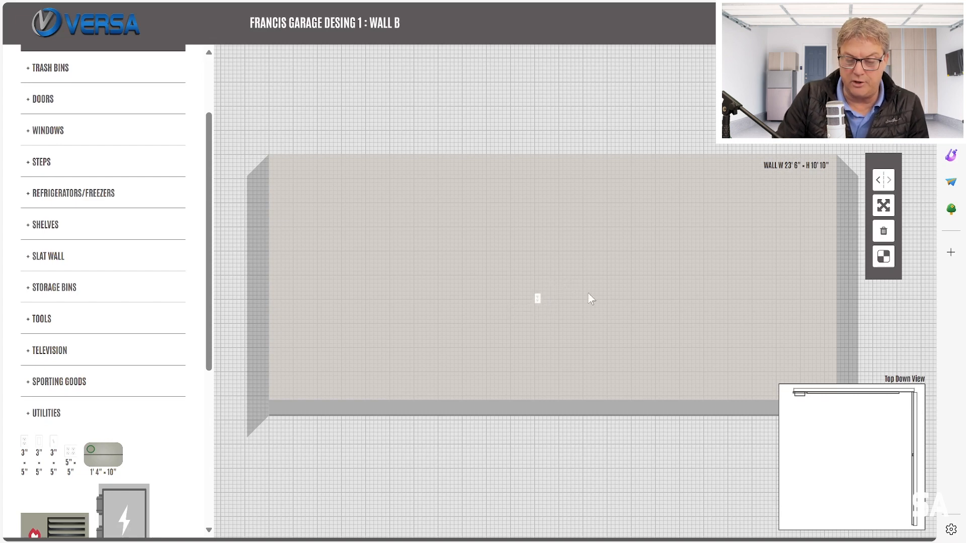
# Step: Set the outlet's position to X 9' 10", Y 3' 7" and apply it
pyautogui.click(886, 208)
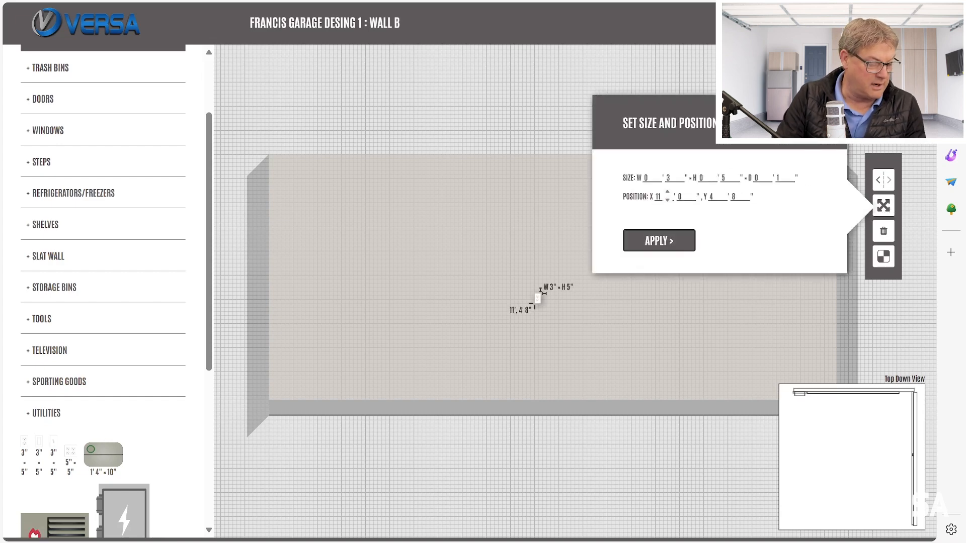
pyautogui.click(667, 198)
pyautogui.click(668, 199)
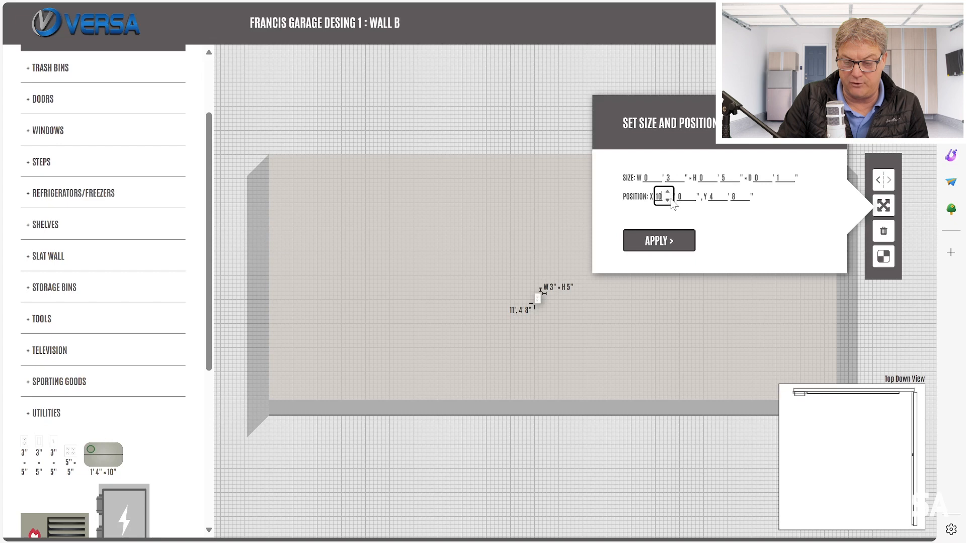
pyautogui.click(689, 191)
pyautogui.click(689, 191)
pyautogui.click(689, 191)
pyautogui.click(690, 192)
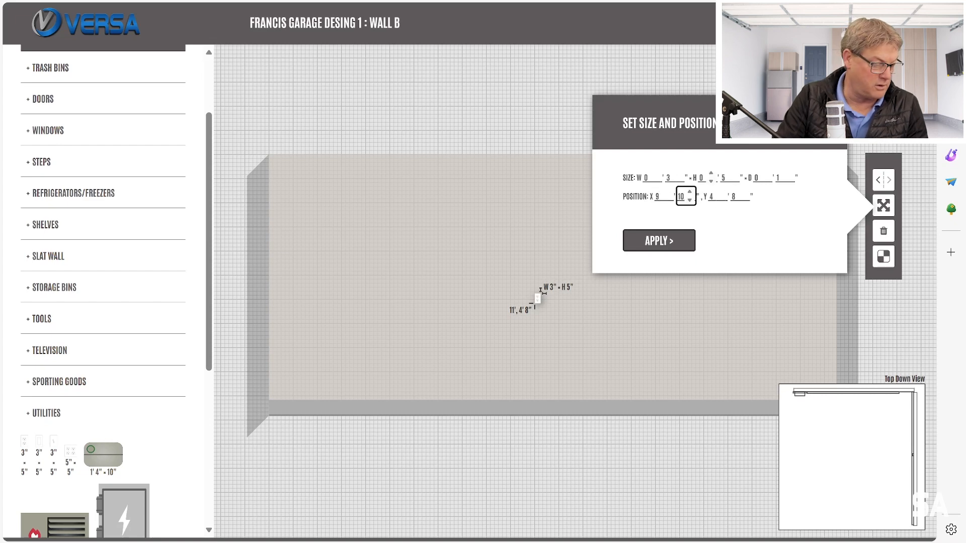
pyautogui.click(721, 200)
pyautogui.click(745, 200)
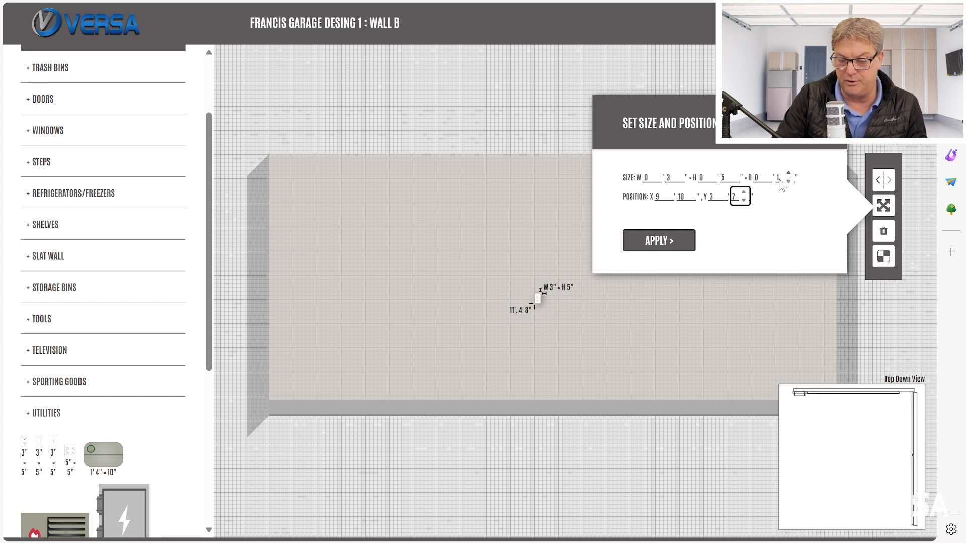
pyautogui.click(669, 245)
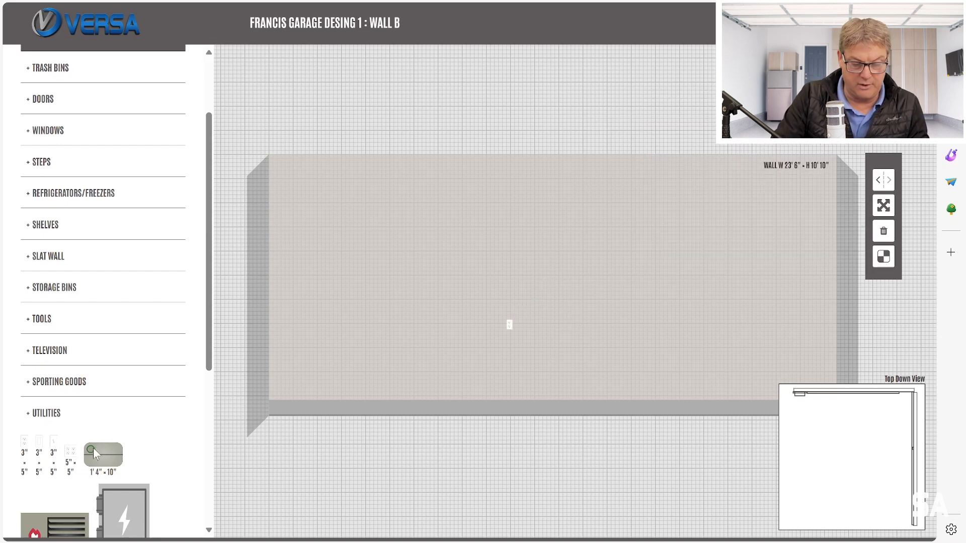
# Step: Add the generic 2' 6" × 2' 6" box to the wall and set its position to X 1' 6", Y 3' 0"
pyautogui.moveTo(211, 288); pyautogui.dragTo(210, 440)
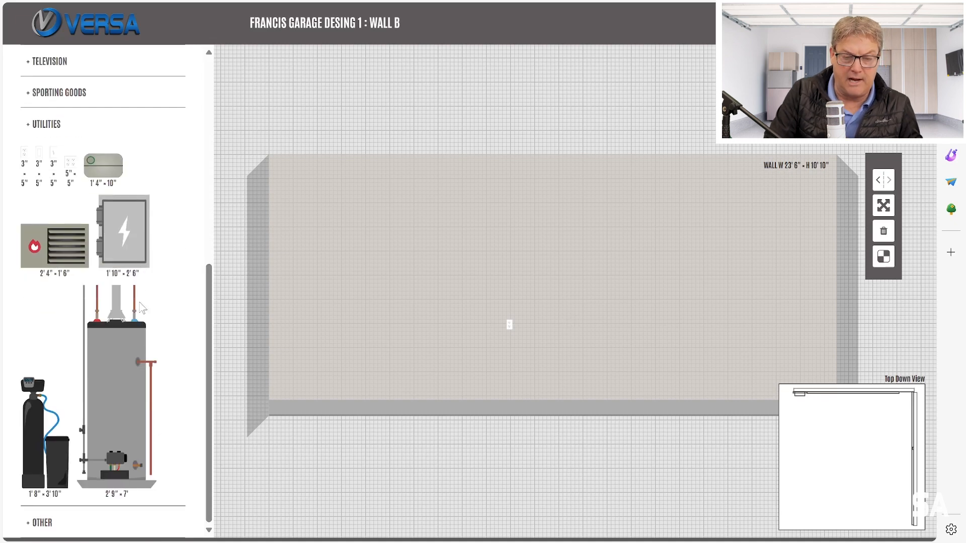
pyautogui.click(43, 526)
pyautogui.moveTo(59, 490); pyautogui.dragTo(370, 355)
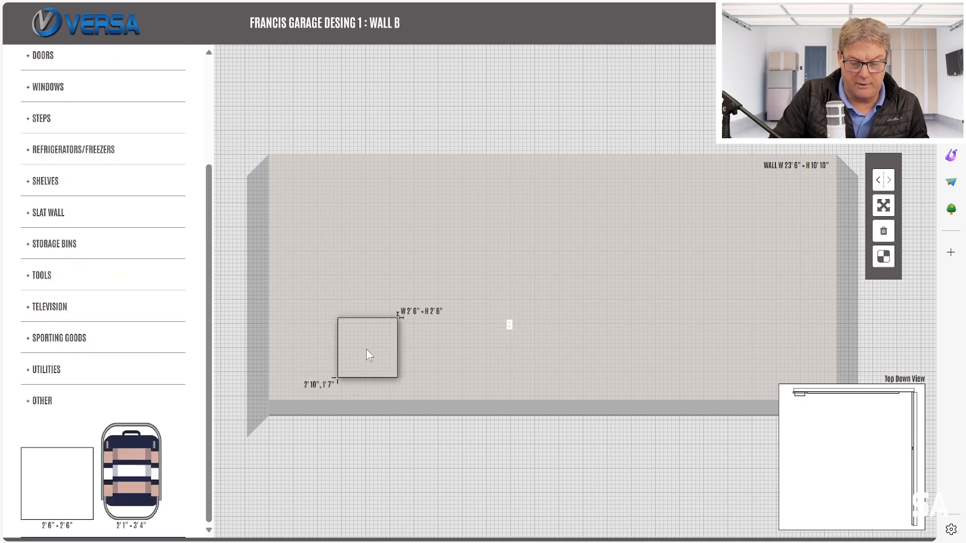
pyautogui.click(883, 207)
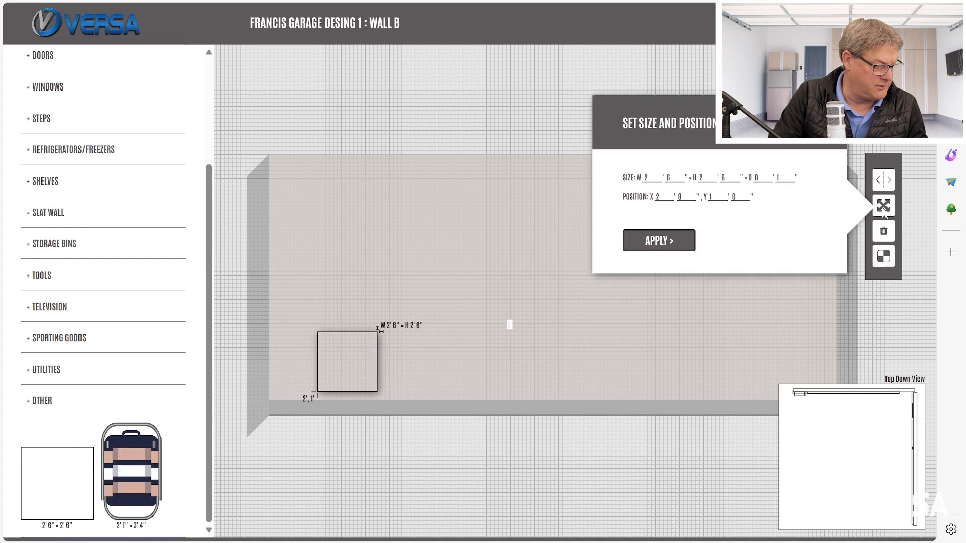
pyautogui.click(666, 201)
pyautogui.click(688, 192)
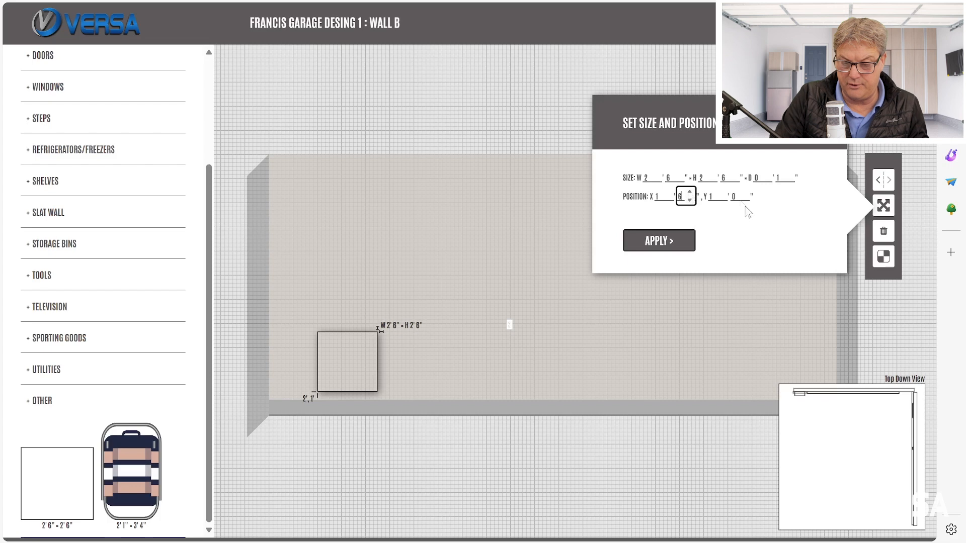
pyautogui.click(721, 193)
pyautogui.click(721, 193)
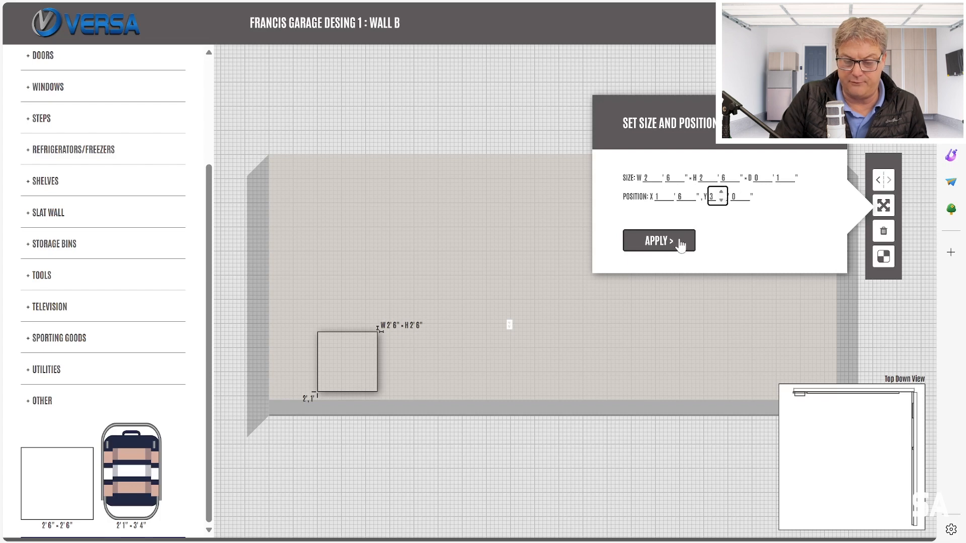
pyautogui.click(680, 242)
# Step: Resize the generic box to 0' 6" wide by 0' 6" high and apply the size
pyautogui.click(883, 206)
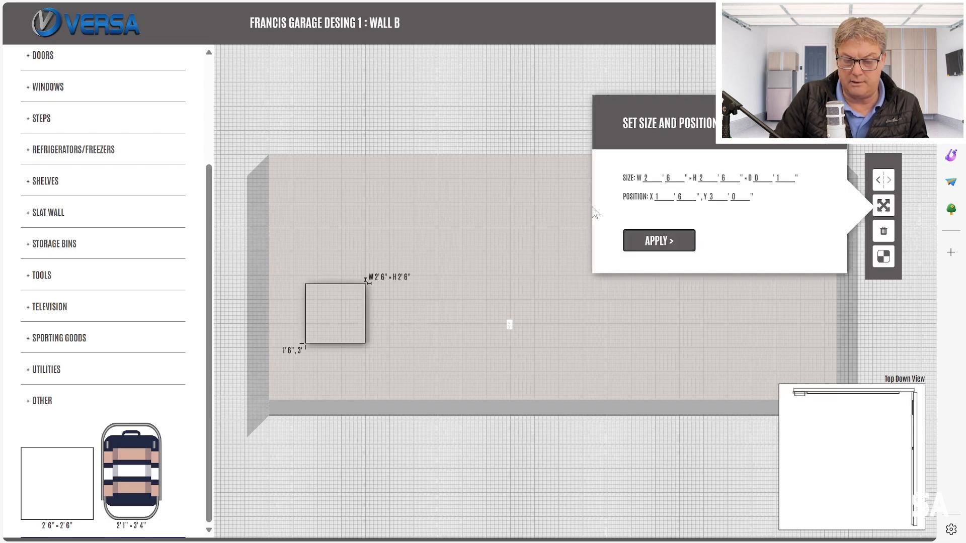
pyautogui.doubleClick(649, 178)
pyautogui.write('0')
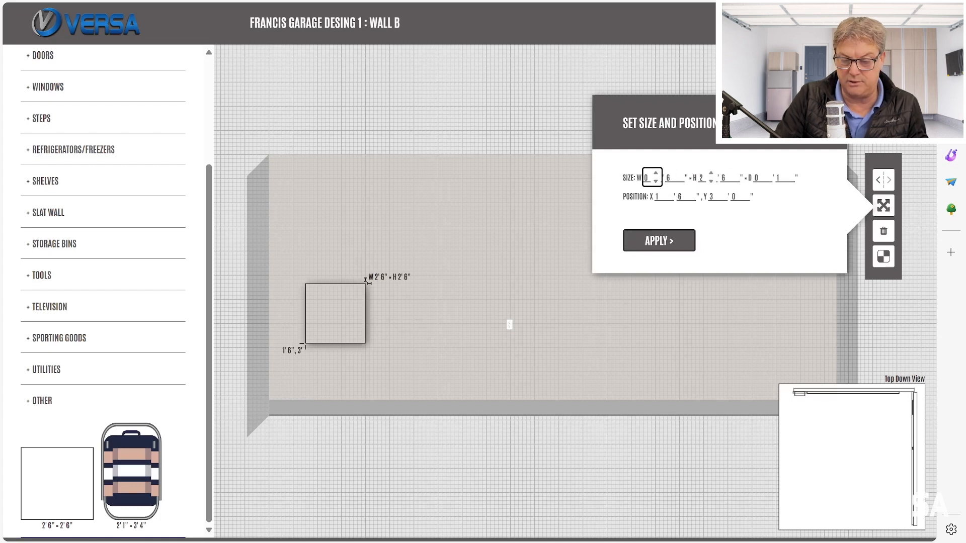
pyautogui.doubleClick(710, 182)
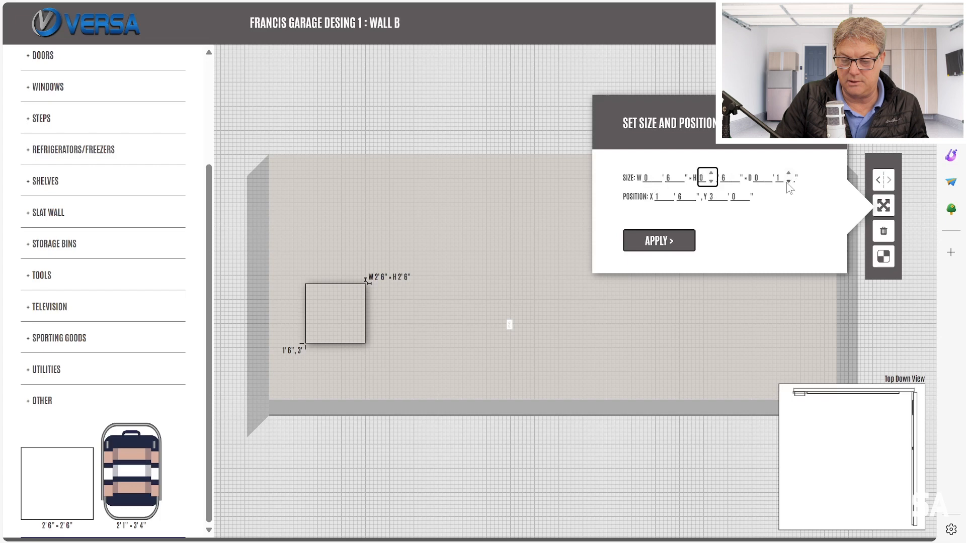
pyautogui.click(680, 241)
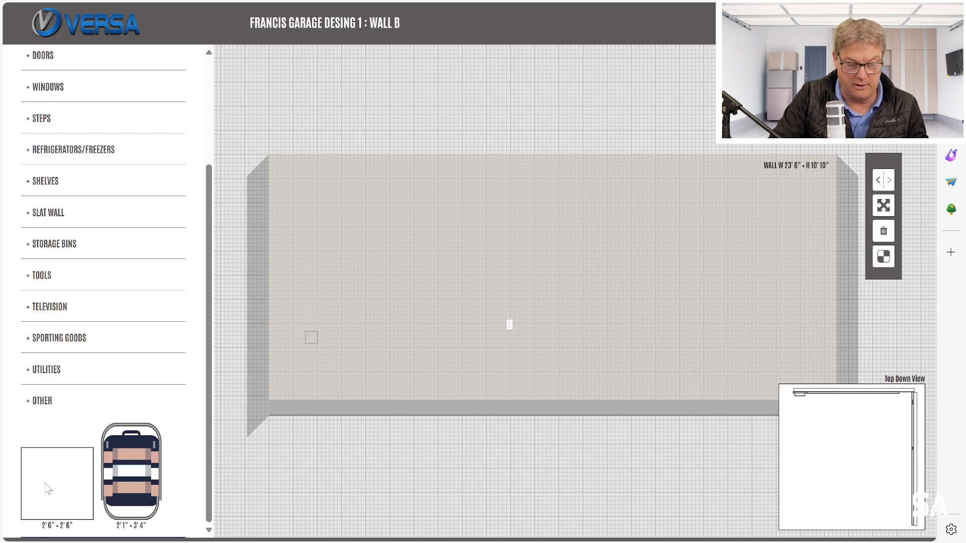
# Step: Place the dark 4' × 2" wire shelf on the left part of the wall at about X 2' 0", Y 6' 8"
pyautogui.scroll(3, 206, 360)
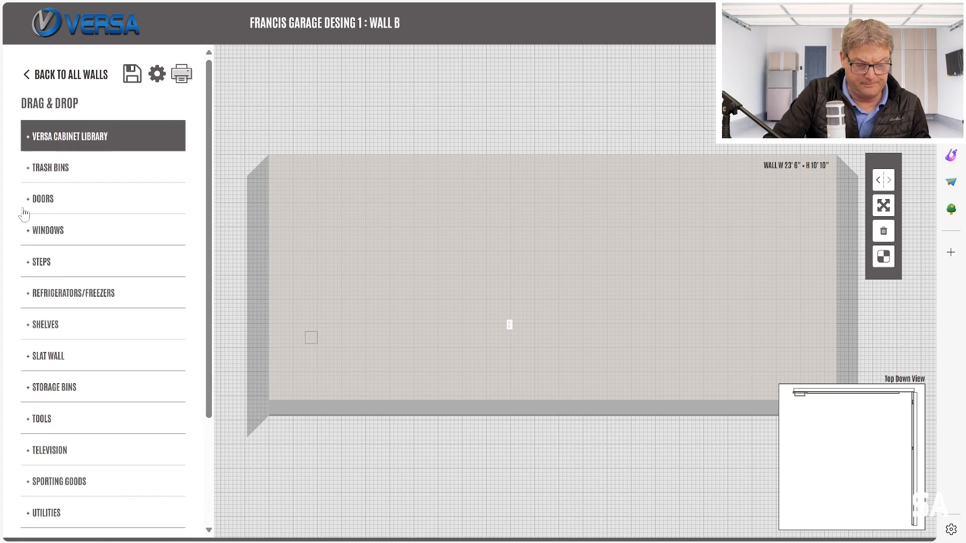
pyautogui.click(46, 328)
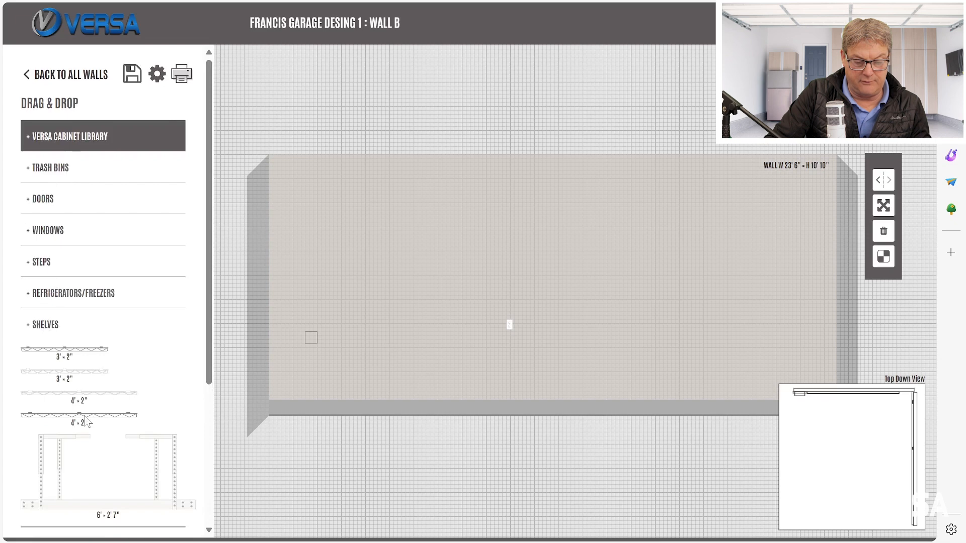
pyautogui.moveTo(86, 418); pyautogui.dragTo(85, 418)
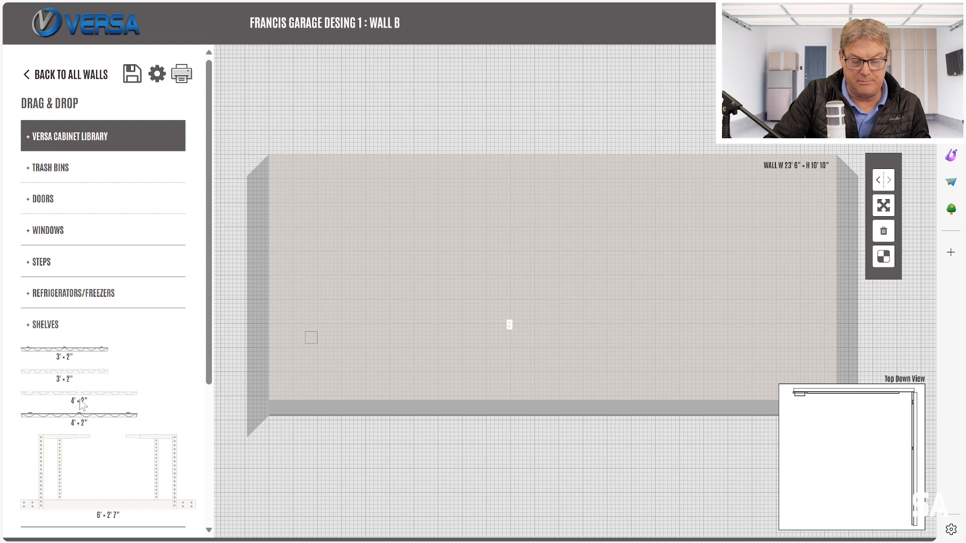
pyautogui.moveTo(80, 415); pyautogui.dragTo(366, 254)
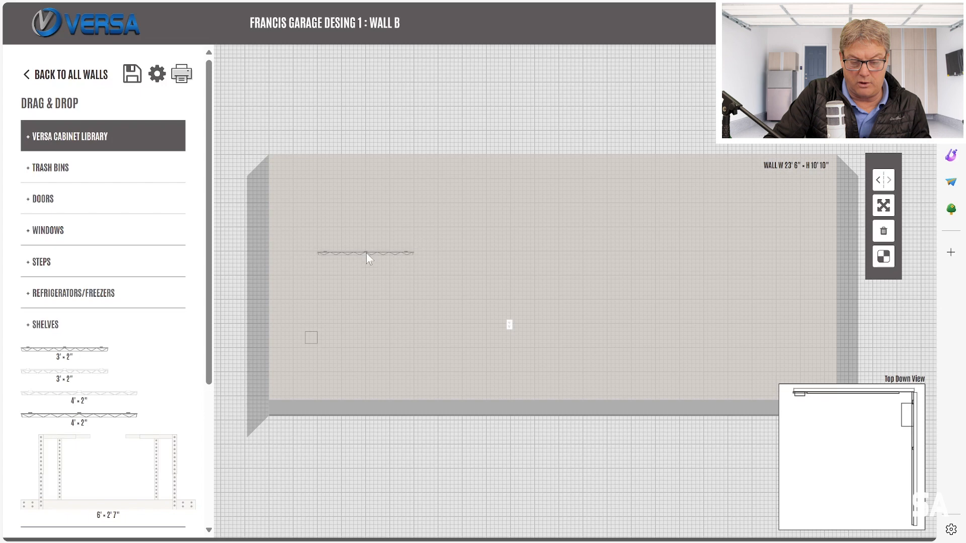
# Step: Try the shelf at a Y position of 6' 10", and set it back to 6' 8"
pyautogui.click(884, 205)
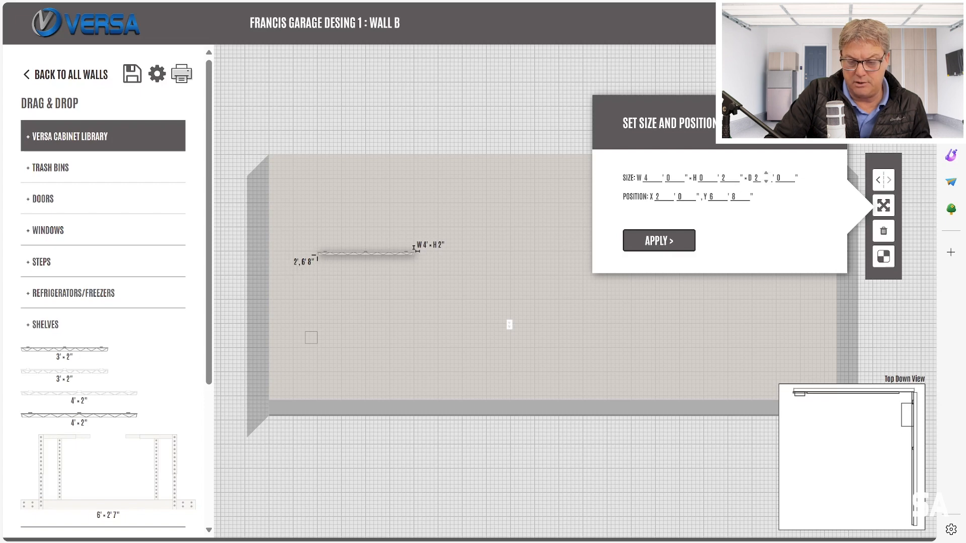
pyautogui.click(744, 193)
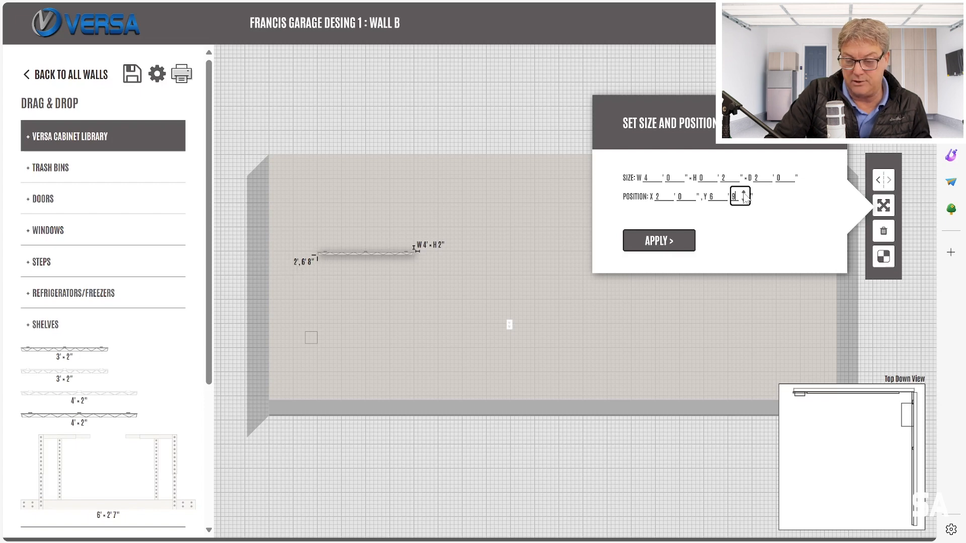
pyautogui.click(743, 192)
pyautogui.click(689, 242)
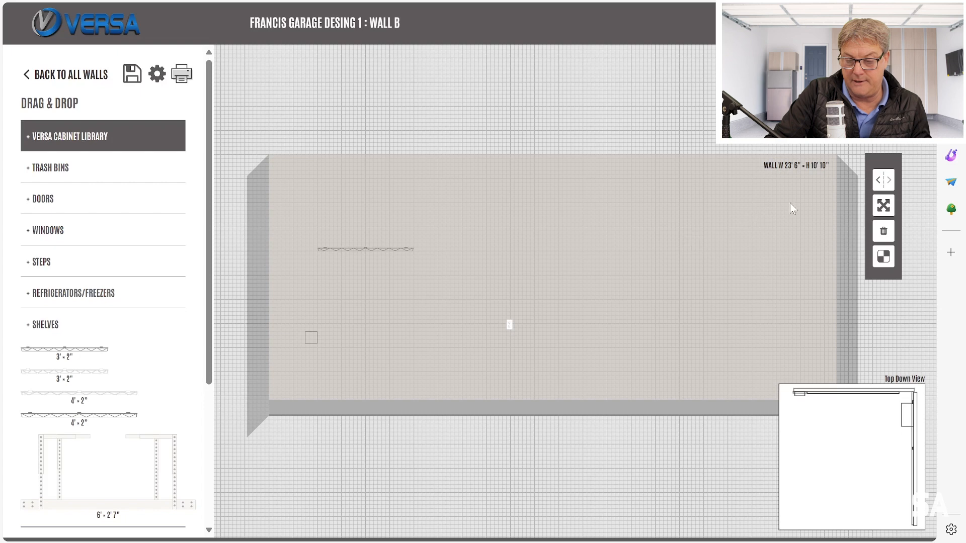
pyautogui.click(883, 205)
pyautogui.click(660, 236)
# Step: Add three more dark 4' × 2" wire shelves in a row to the right of the first, at the same height
pyautogui.moveTo(95, 413); pyautogui.dragTo(464, 252)
pyautogui.moveTo(122, 412); pyautogui.dragTo(559, 253)
pyautogui.moveTo(97, 422); pyautogui.dragTo(658, 254)
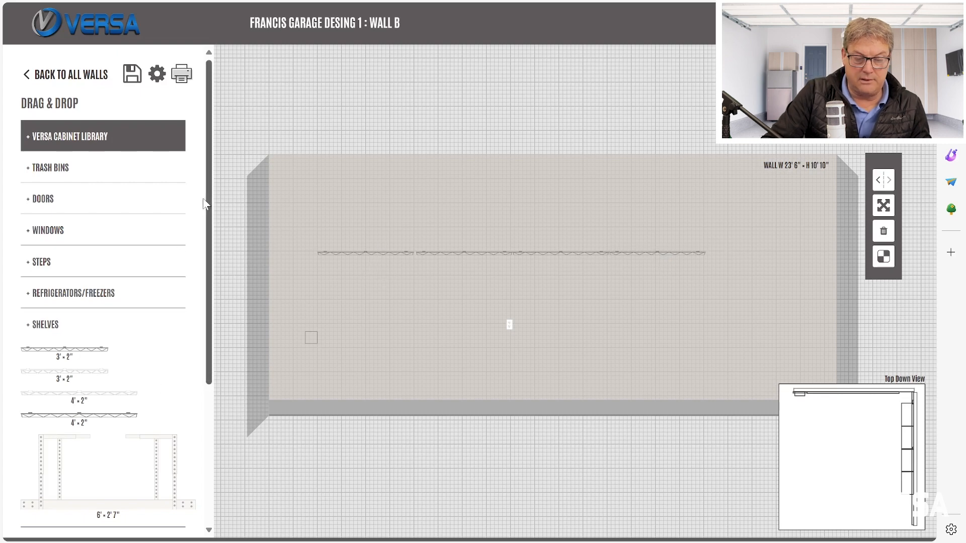
# Step: Place two blue 2' × 1' 5" storage bins side by side on top of the first shelf
pyautogui.moveTo(208, 205); pyautogui.dragTo(216, 345)
pyautogui.click(62, 371)
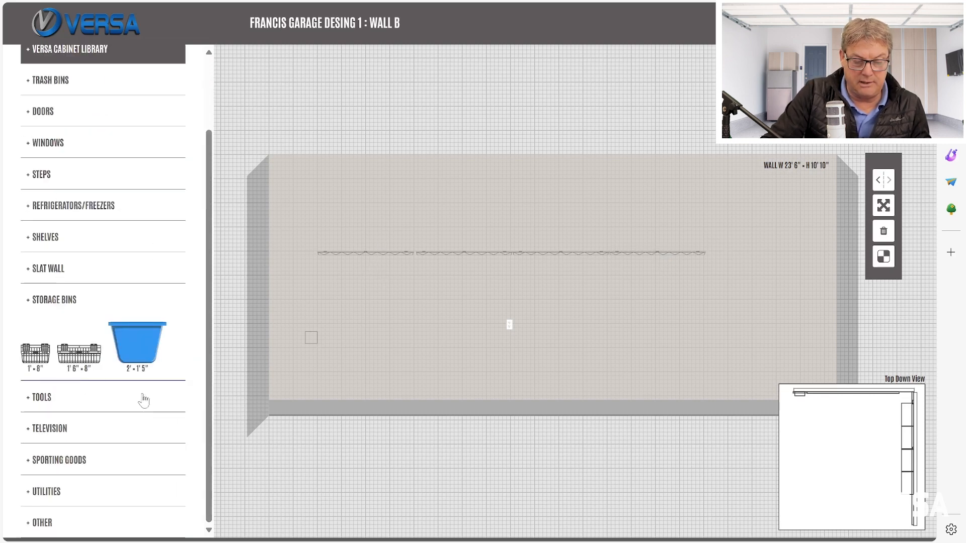
pyautogui.moveTo(134, 348); pyautogui.dragTo(335, 232)
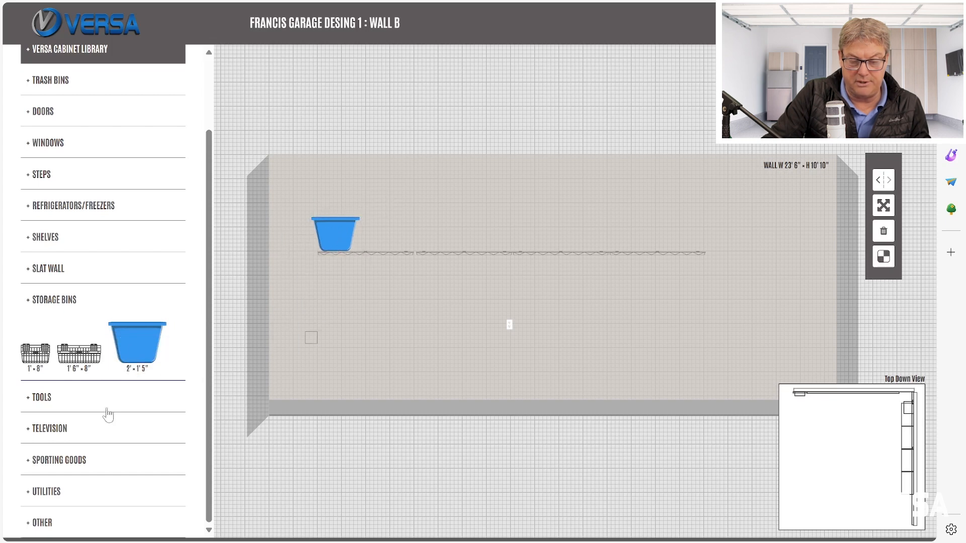
pyautogui.moveTo(134, 359); pyautogui.dragTo(384, 231)
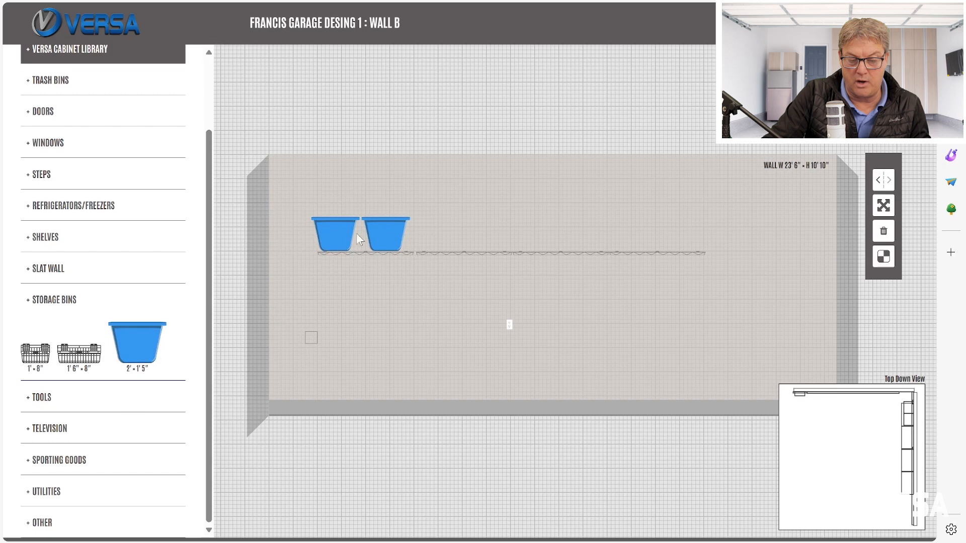
# Step: Set the second bin's width to 1' 5", adjust its depth, and apply the size
pyautogui.click(883, 207)
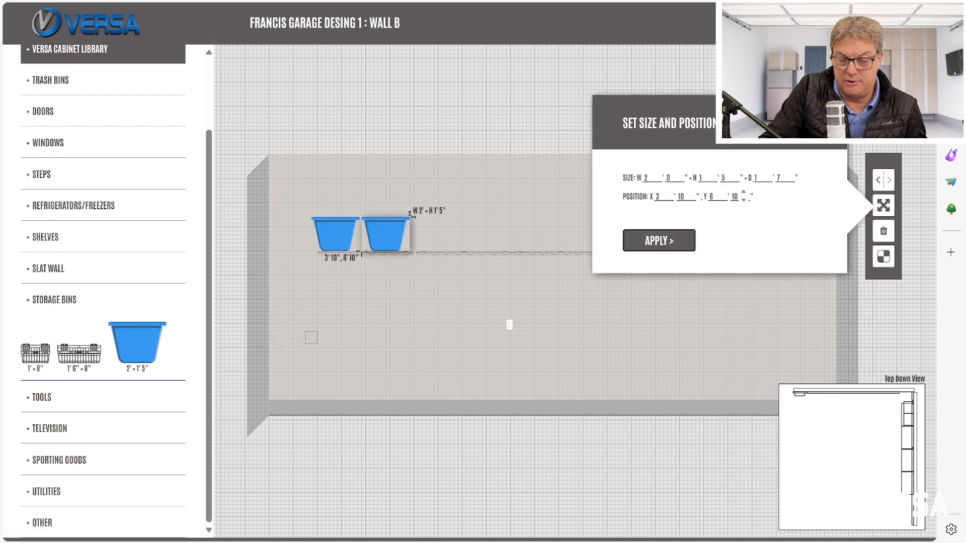
pyautogui.click(655, 182)
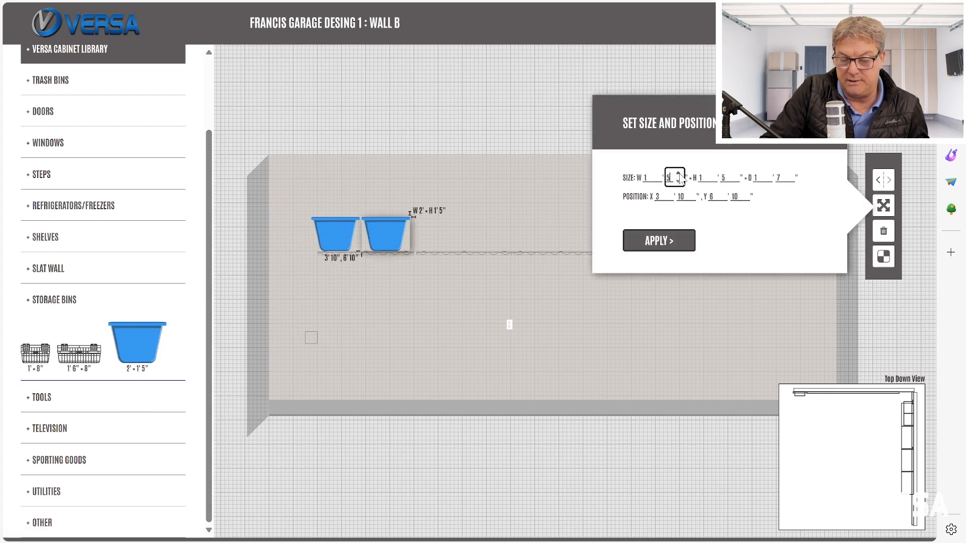
pyautogui.click(785, 178)
pyautogui.click(659, 240)
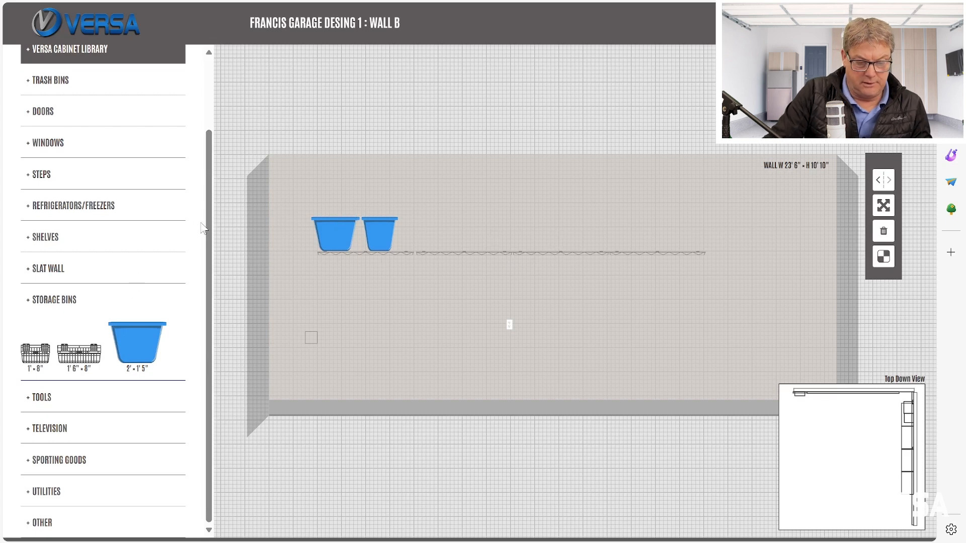
# Step: Place two upright 2' 6" × 4' 7" bicycles below the shelves, with the second overlapping the first slightly to its right
pyautogui.scroll(2, 101, 382)
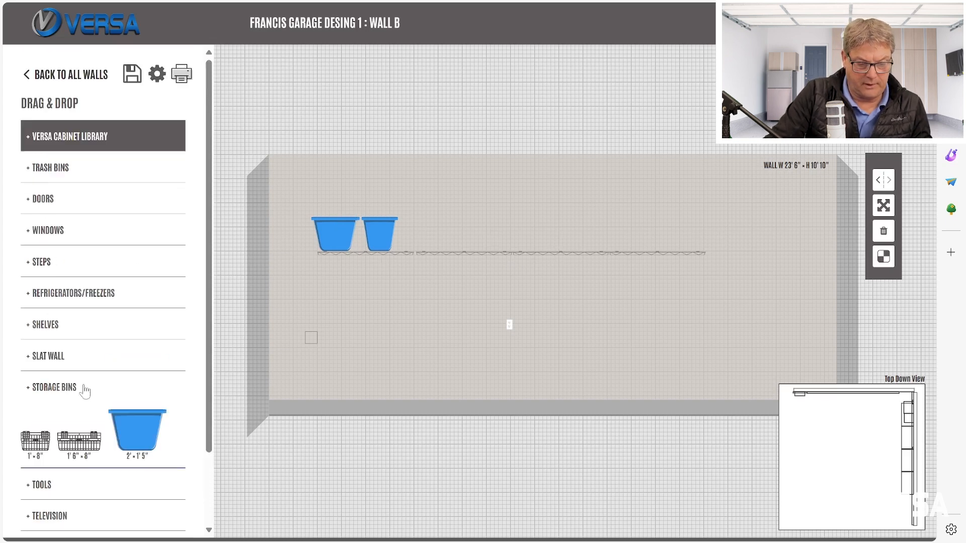
pyautogui.scroll(-2, 80, 453)
pyautogui.click(55, 459)
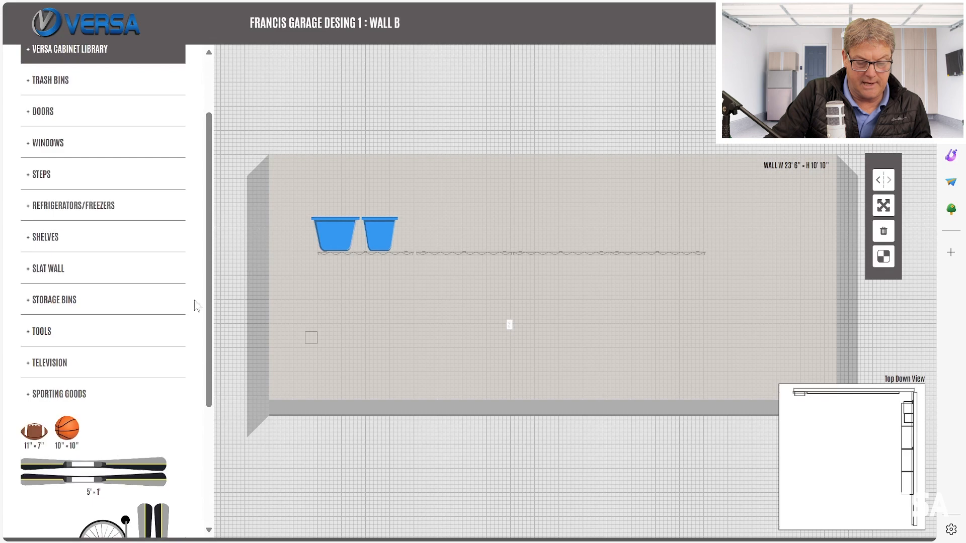
pyautogui.scroll(-4, 206, 297)
pyautogui.moveTo(92, 392); pyautogui.dragTo(380, 341)
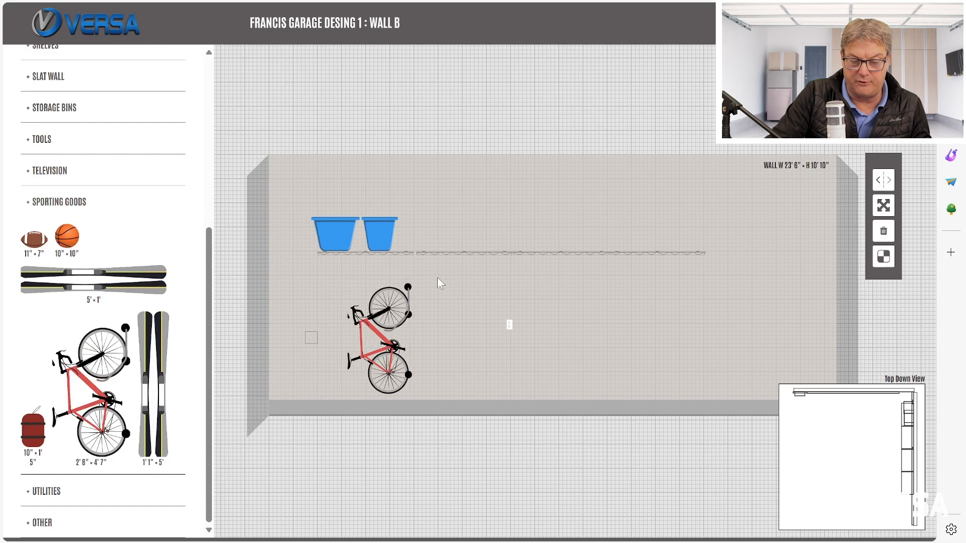
pyautogui.moveTo(102, 352); pyautogui.dragTo(408, 345)
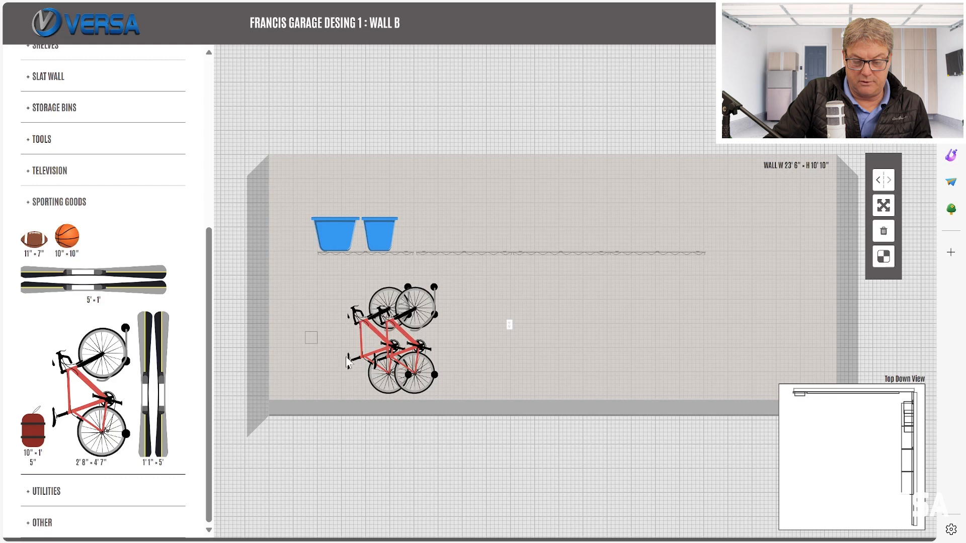
# Step: Set the first bicycle's position to X 4' 3", Y 0' 7"
pyautogui.click(883, 206)
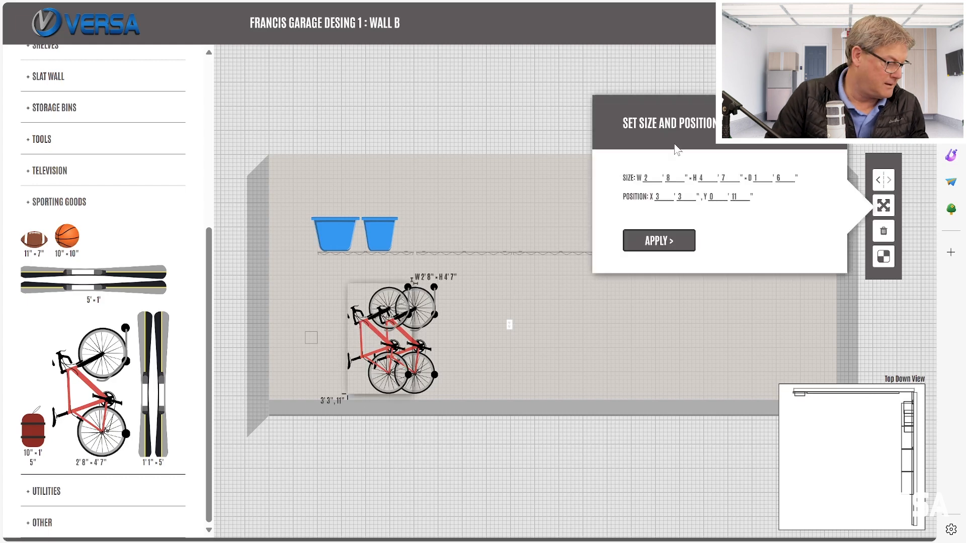
pyautogui.click(668, 193)
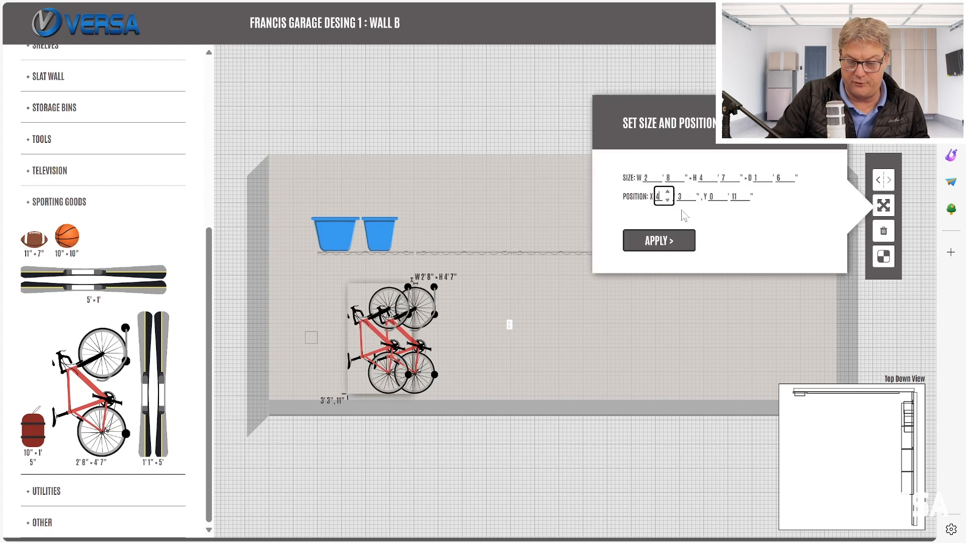
pyautogui.doubleClick(744, 200)
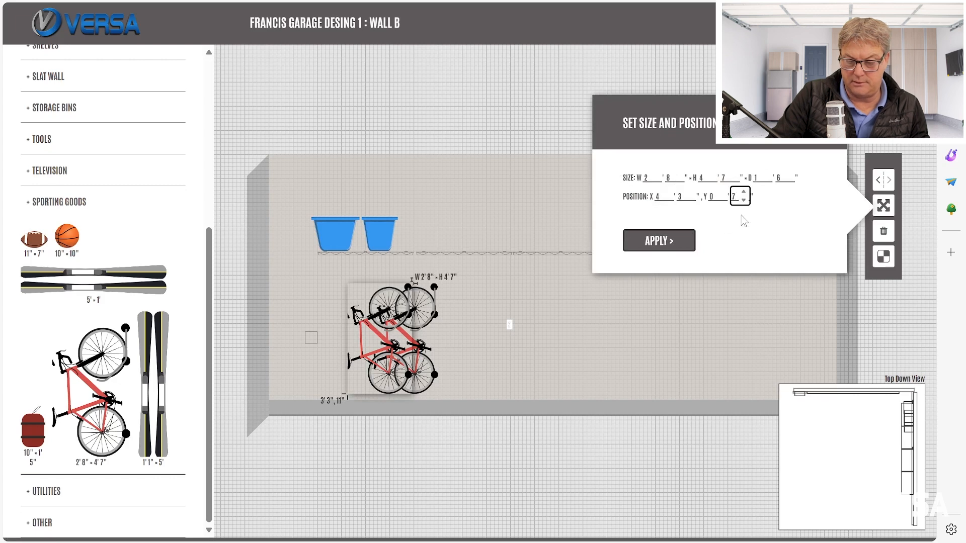
pyautogui.click(680, 242)
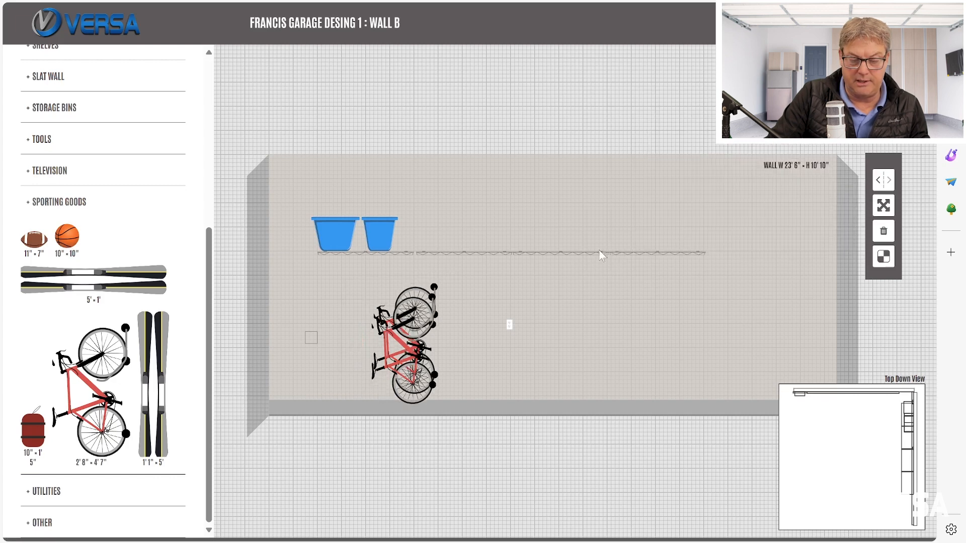
# Step: Space the two bicycles side by side at the same height with a slight overlap, and return to the project's wall overview
pyautogui.moveTo(433, 295); pyautogui.dragTo(468, 297)
pyautogui.click(884, 209)
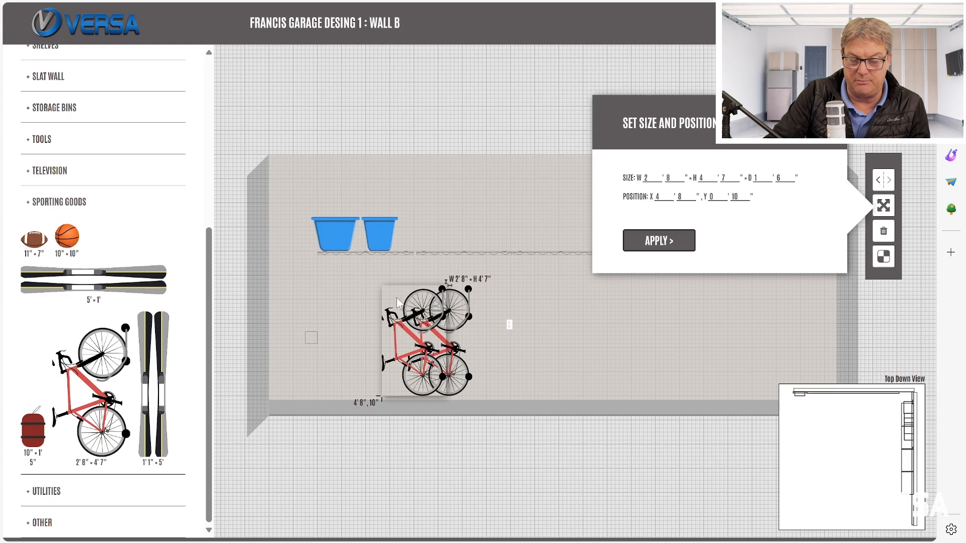
pyautogui.click(379, 297)
pyautogui.moveTo(389, 298); pyautogui.dragTo(381, 296)
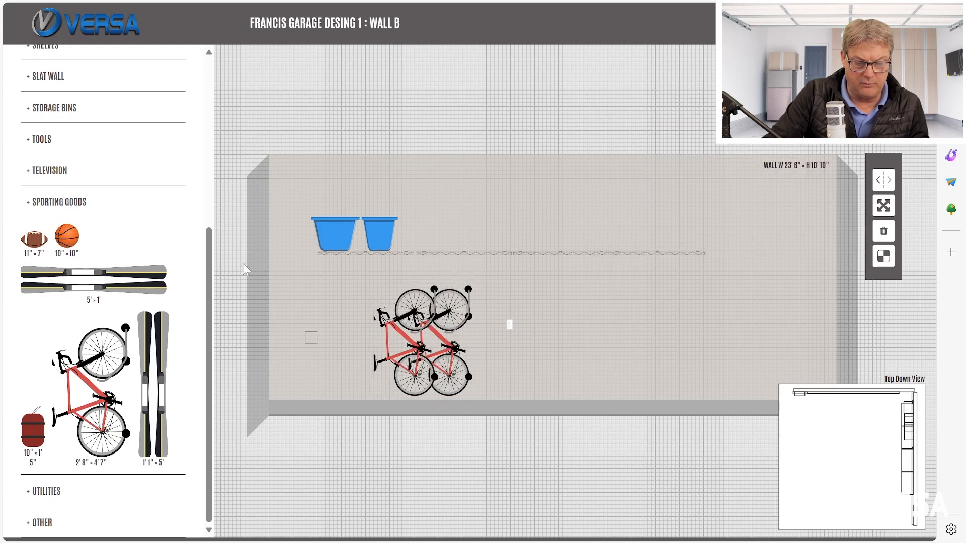
pyautogui.scroll(5, 202, 271)
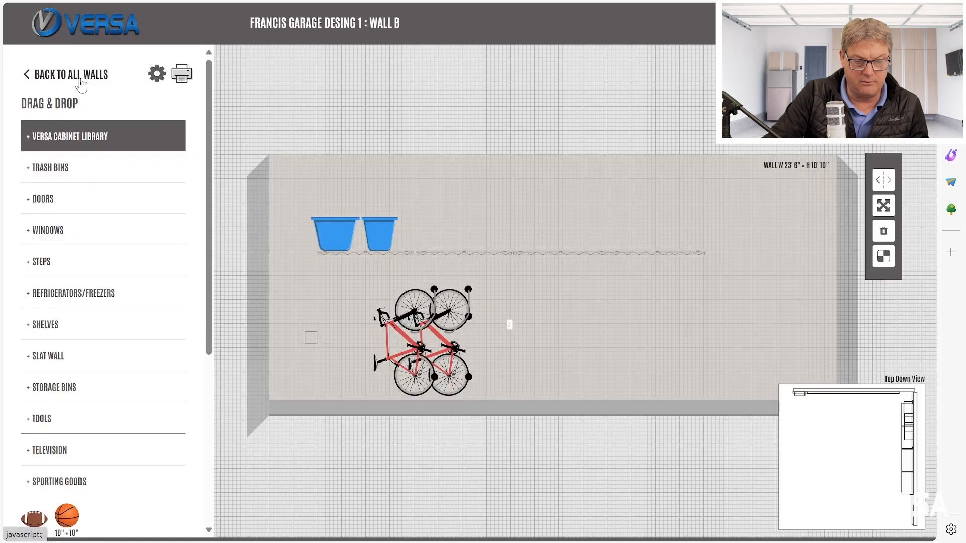
pyautogui.click(80, 75)
# Step: Try to create Wall C with a width of 21' 32" and a height of 10' 10"
pyautogui.click(152, 161)
pyautogui.click(301, 179)
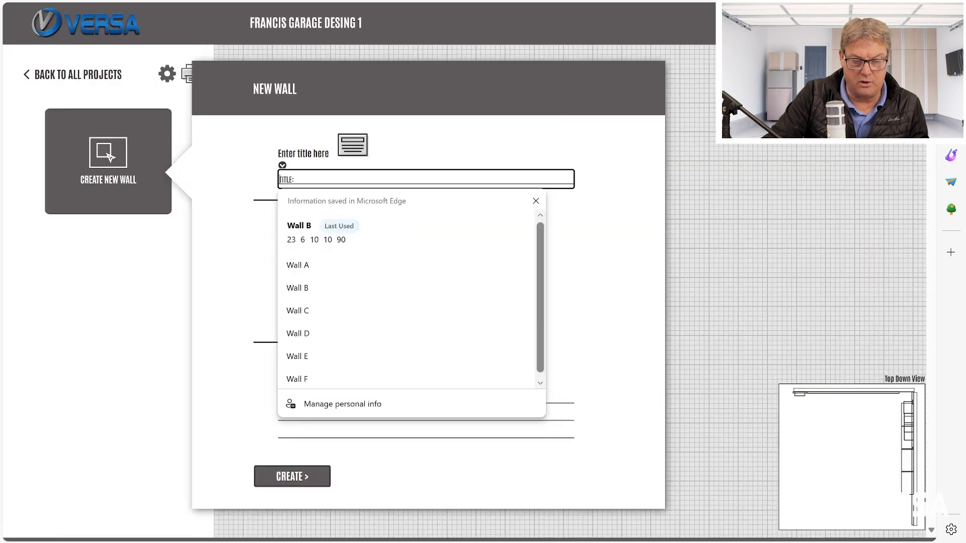
pyautogui.click(301, 310)
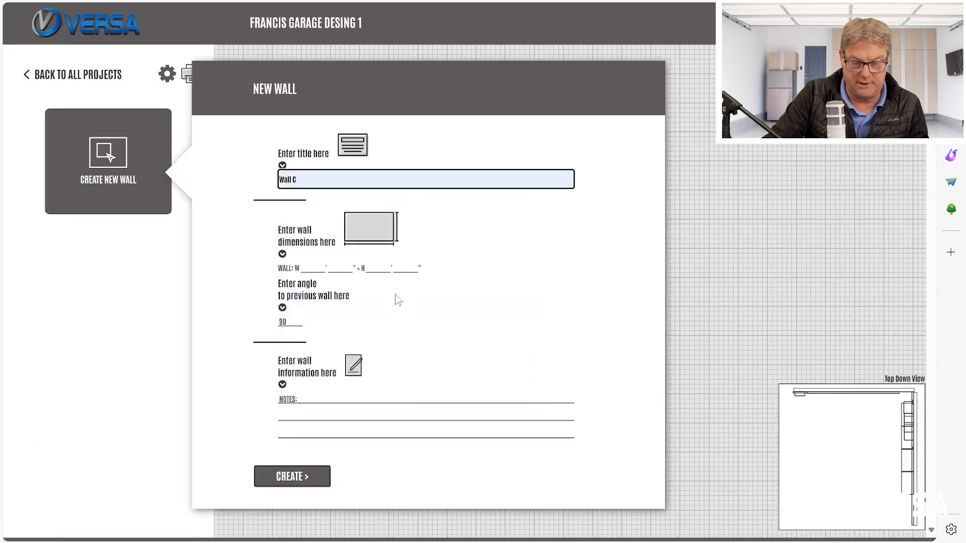
pyautogui.press('Tab')
pyautogui.write('21')
pyautogui.press('Tab')
pyautogui.write('32')
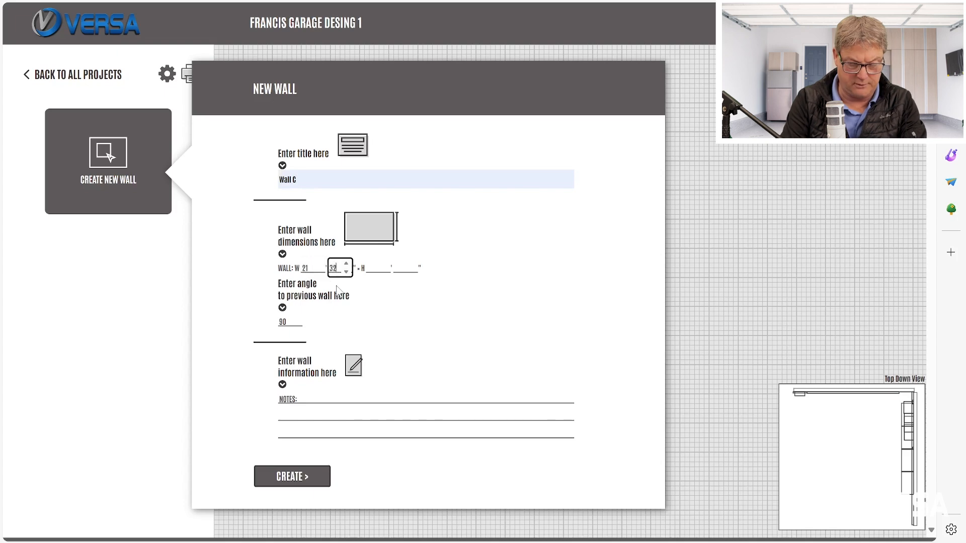
pyautogui.press('Tab')
pyautogui.write('10')
pyautogui.press('Tab')
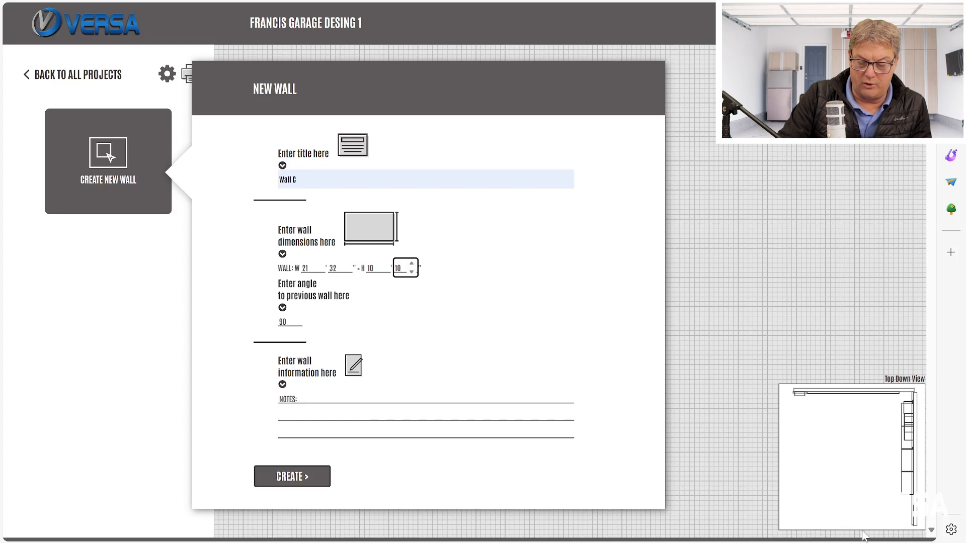
pyautogui.click(306, 477)
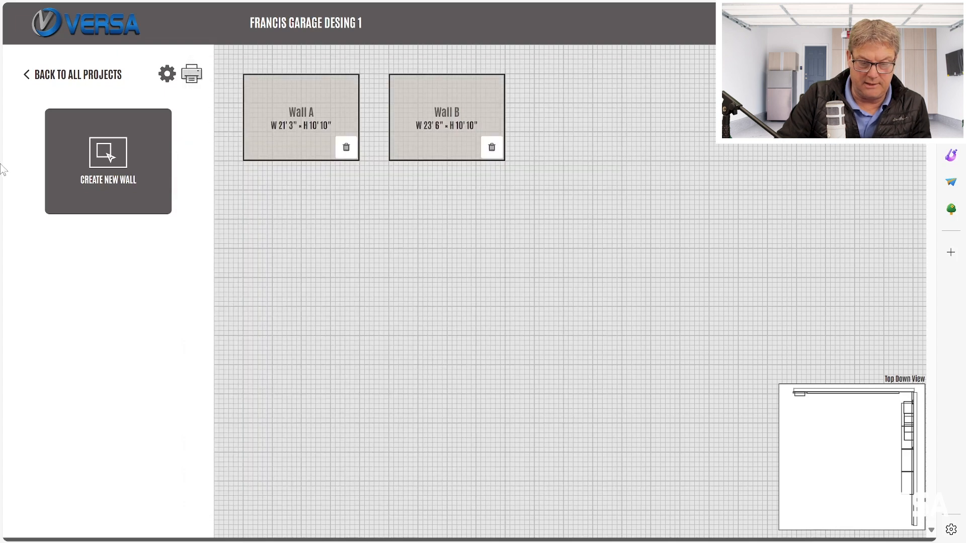
# Step: Create Wall C with a width of 21' 3", a height of 10' 10" and a 90-degree angle to the previous wall
pyautogui.click(74, 200)
pyautogui.click(313, 179)
pyautogui.click(316, 311)
pyautogui.press('Tab')
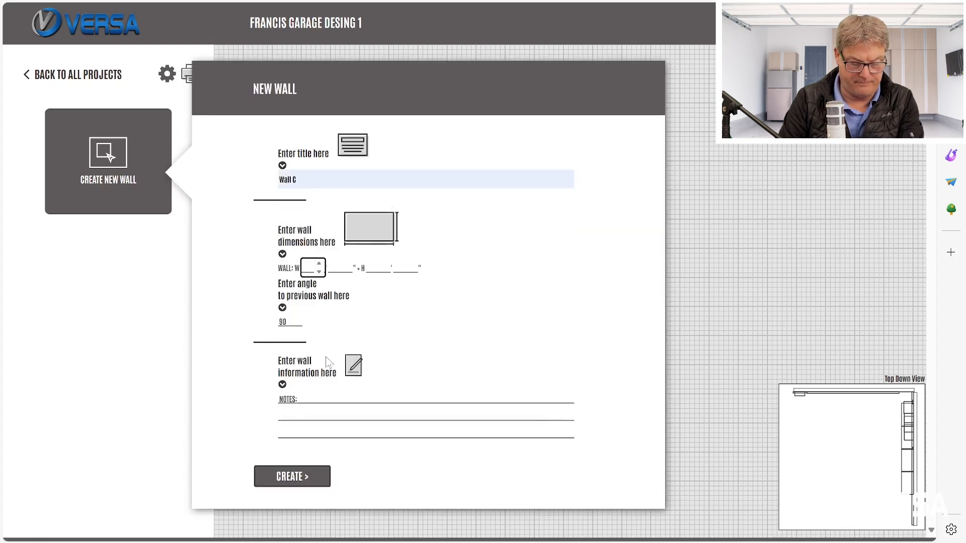
pyautogui.write('21')
pyautogui.press('Tab')
pyautogui.write('3')
pyautogui.press('Tab')
pyautogui.write('10')
pyautogui.press('Tab')
pyautogui.write('10')
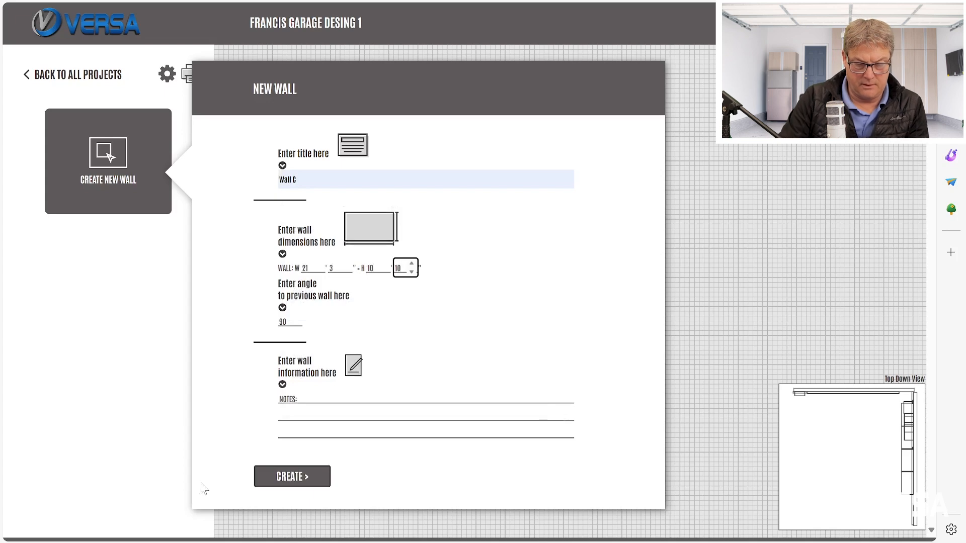
pyautogui.click(310, 478)
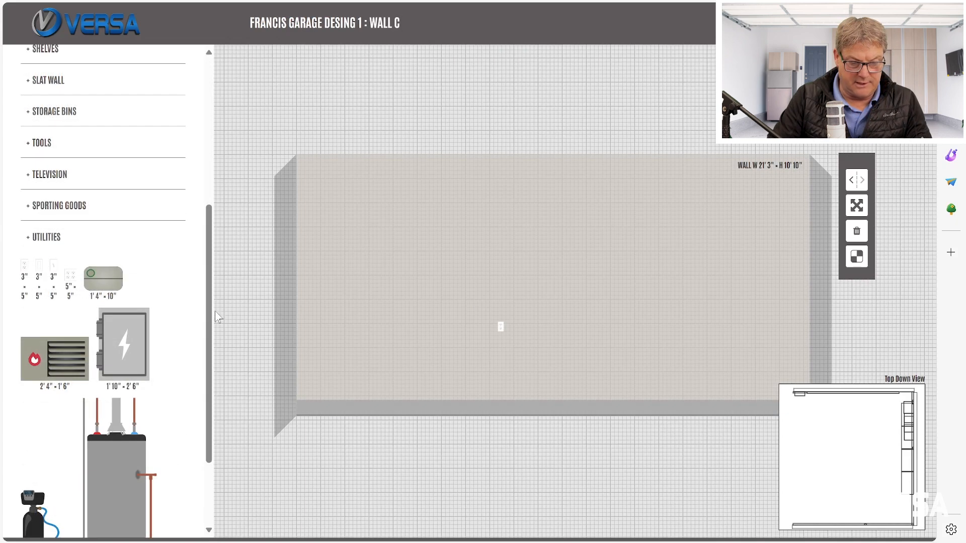
# Step: Place a 6' × 7" step at the base of Wall C and set its X position to 14' 11"
pyautogui.scroll(5, 70, 212)
pyautogui.click(70, 212)
pyautogui.moveTo(92, 226); pyautogui.dragTo(664, 408)
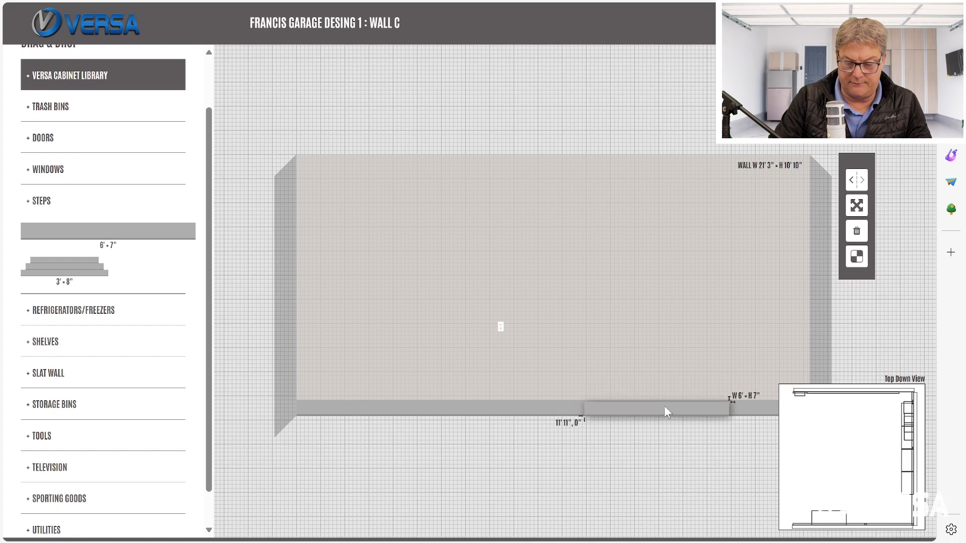
pyautogui.click(857, 209)
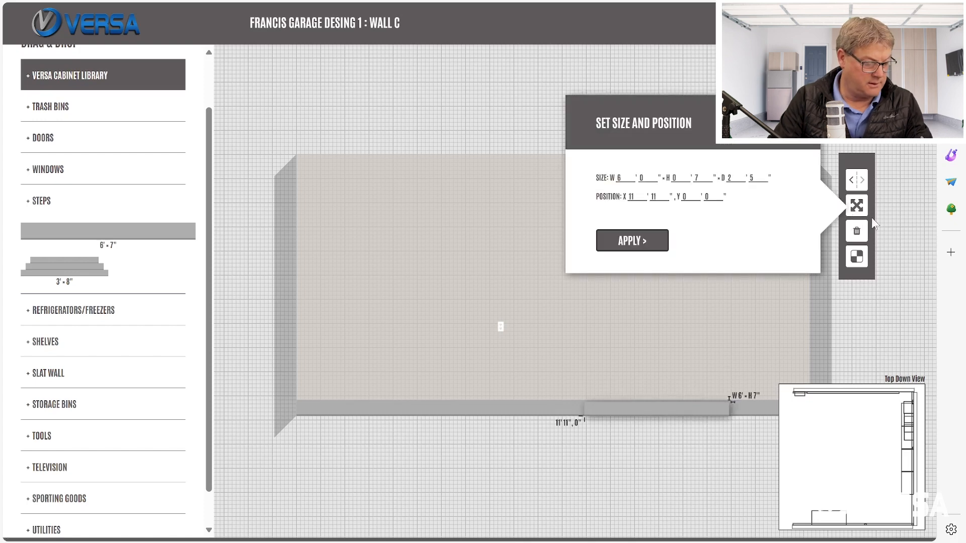
pyautogui.click(640, 192)
pyautogui.click(640, 192)
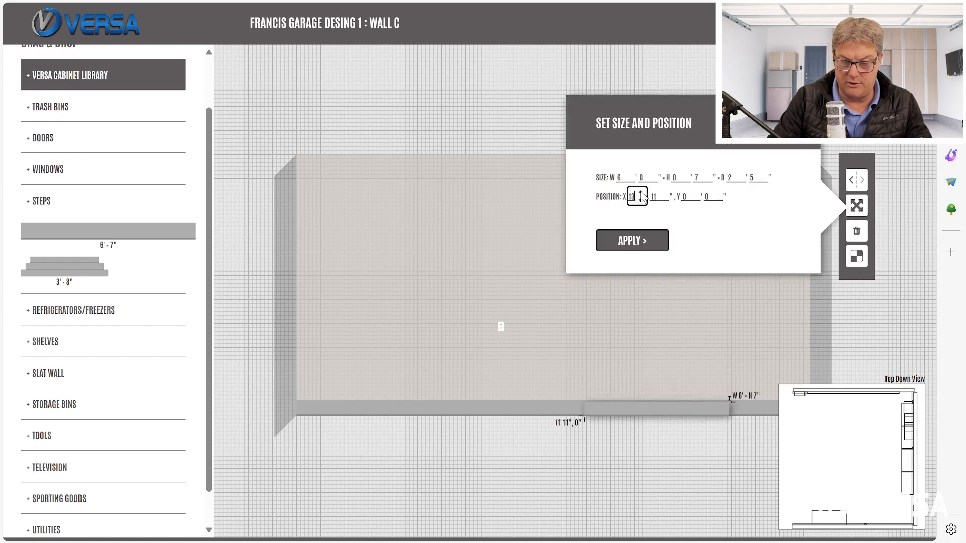
pyautogui.click(640, 192)
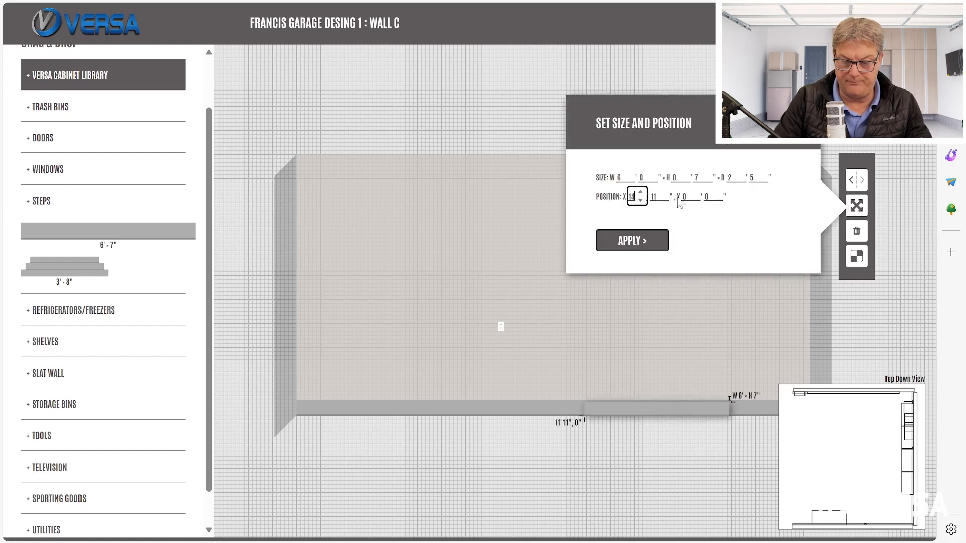
# Step: Resize the step to 3' 4" wide and 8" high, reduce its depth to 1 foot plus adjusted inches, and apply the changes
pyautogui.click(629, 182)
pyautogui.click(628, 182)
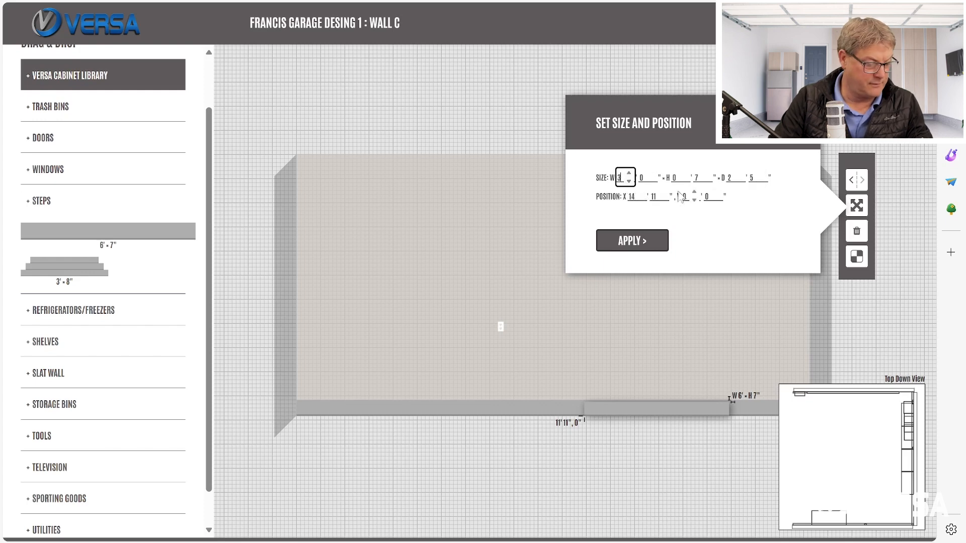
pyautogui.click(652, 174)
pyautogui.click(653, 174)
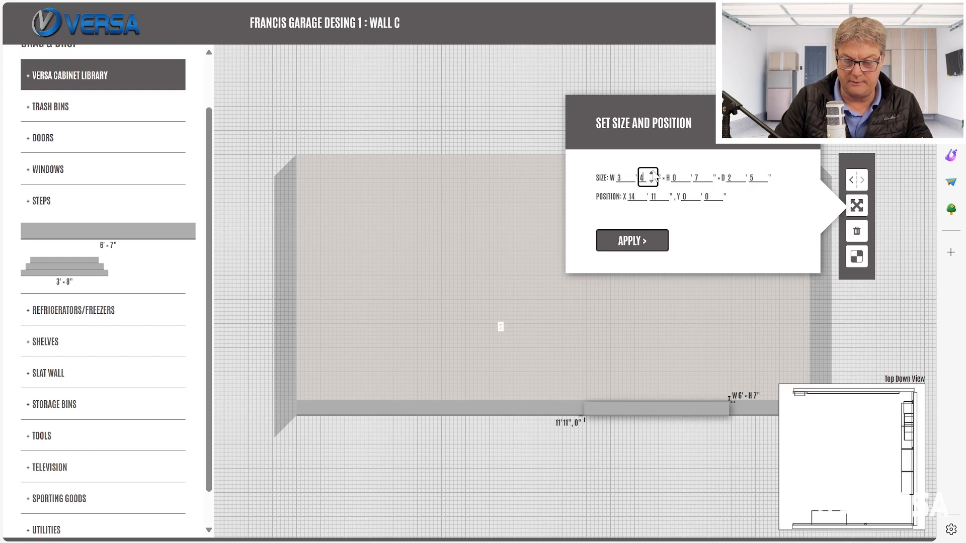
pyautogui.click(706, 174)
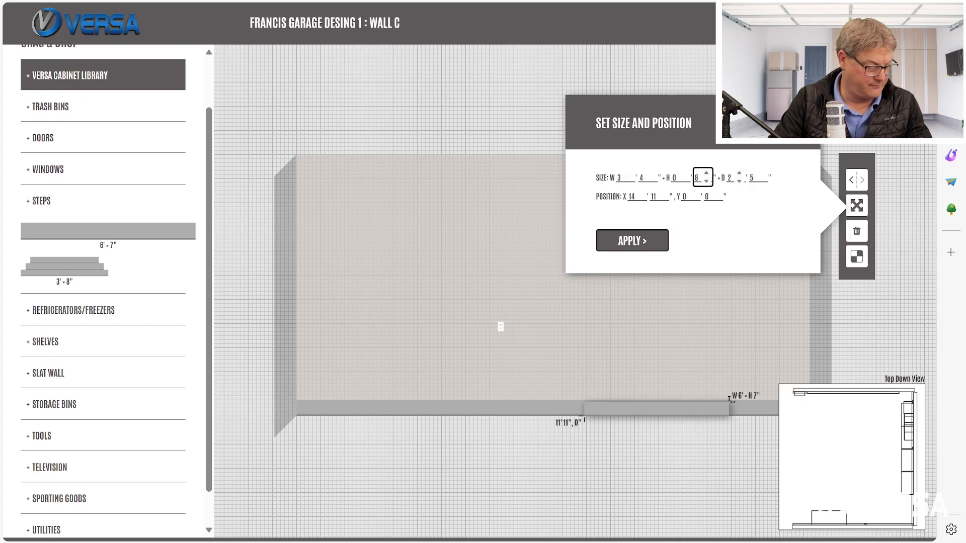
pyautogui.click(739, 181)
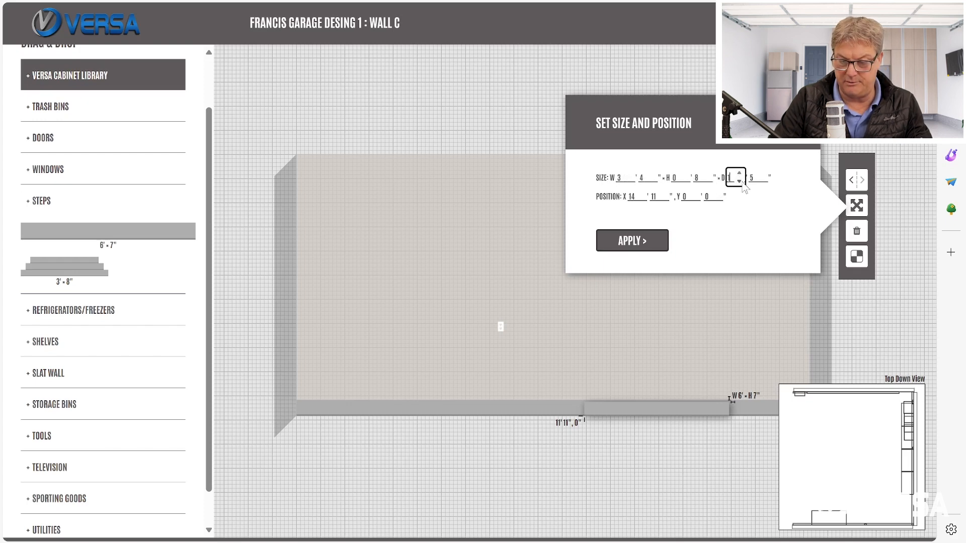
pyautogui.click(761, 175)
pyautogui.click(654, 241)
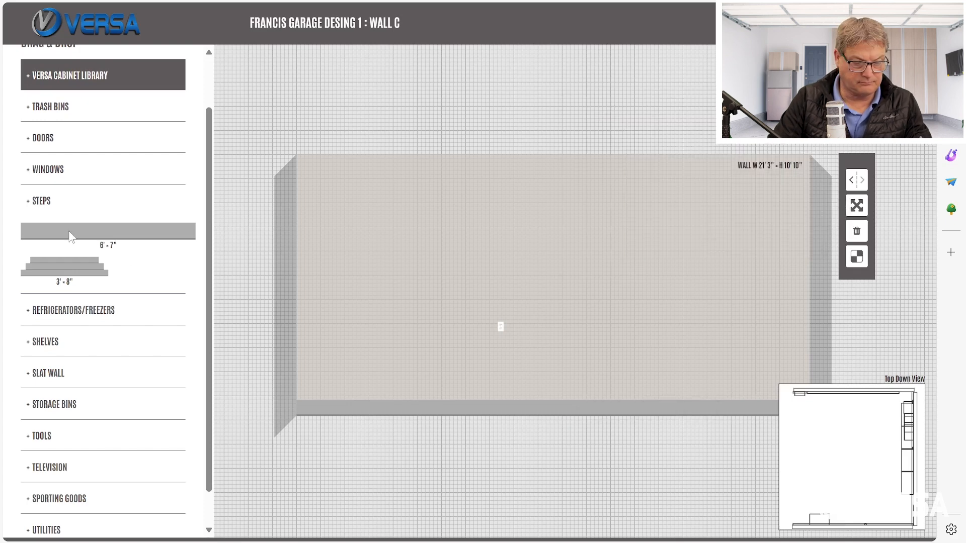
# Step: Place a second 6' × 7" step above the first and set its position to X 14' 11", Y 0' 8"
pyautogui.moveTo(659, 415); pyautogui.dragTo(701, 393)
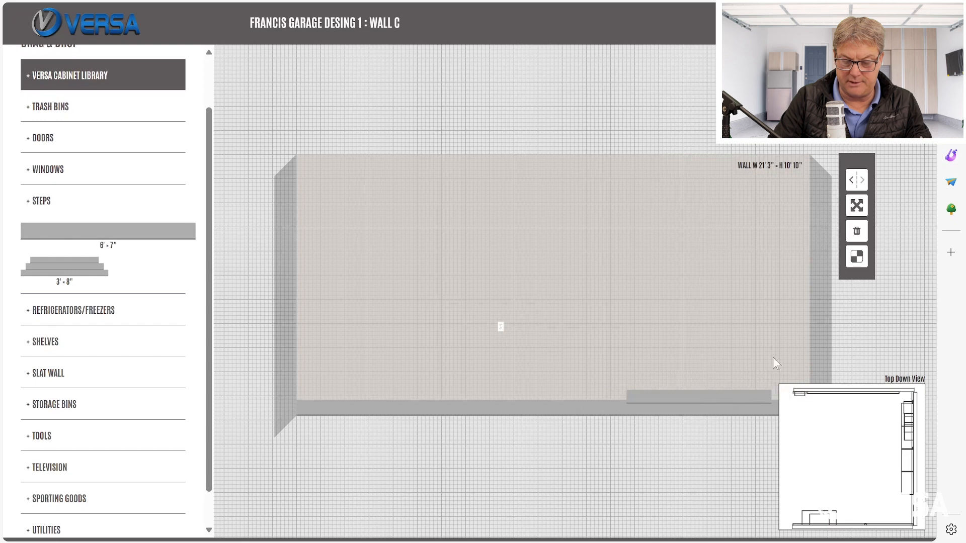
pyautogui.click(857, 206)
pyautogui.click(641, 192)
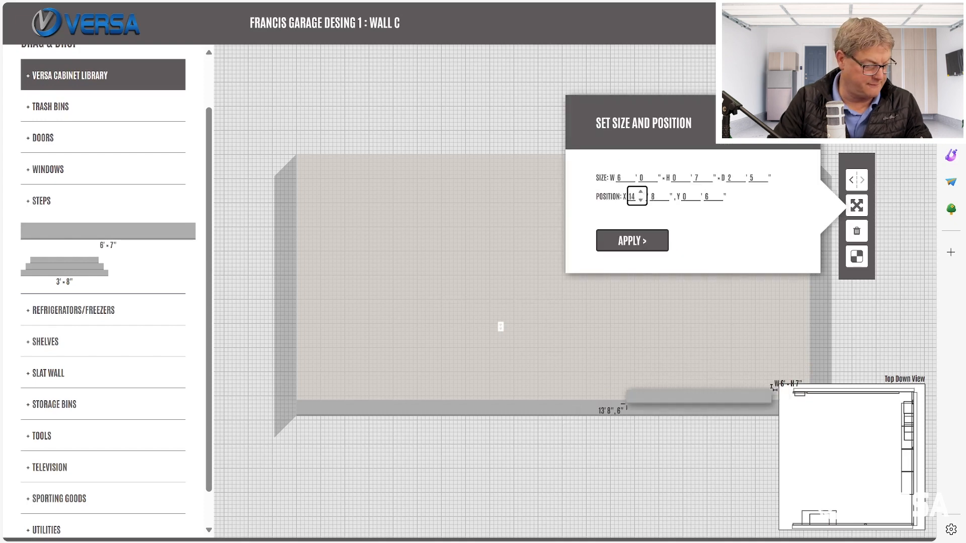
pyautogui.tripleClick(662, 193)
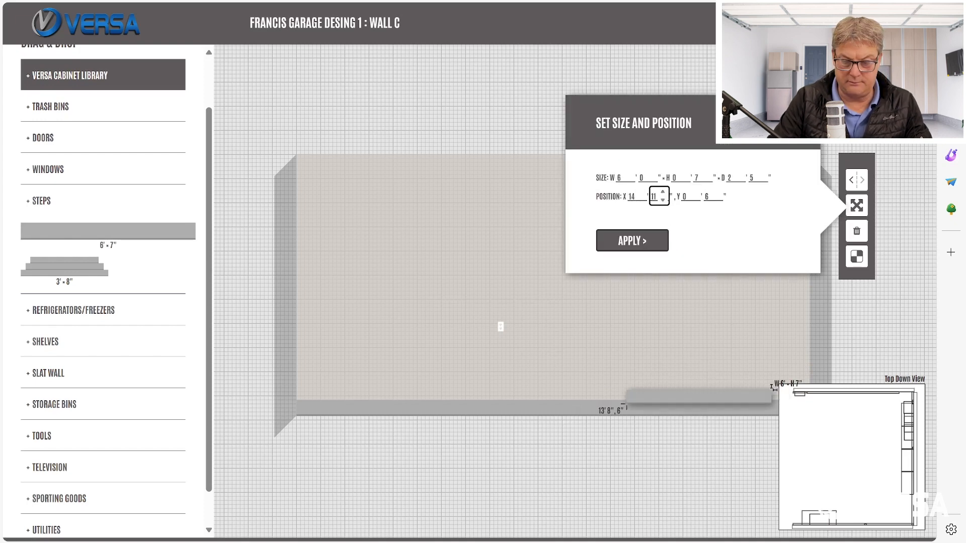
pyautogui.doubleClick(717, 192)
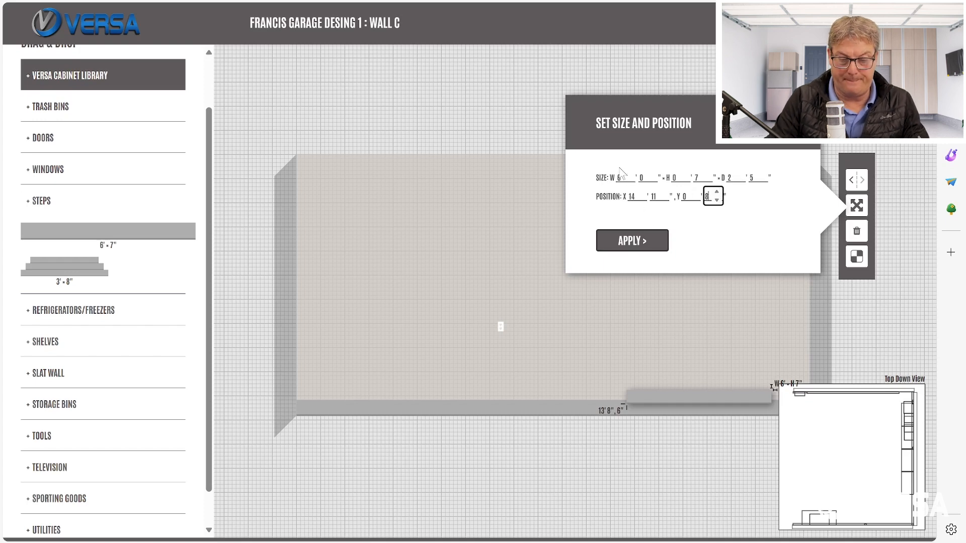
# Step: Resize the upper step to 3' 4" wide, 8" high and 1' 5" deep, and apply the changes
pyautogui.tripleClick(629, 181)
pyautogui.tripleClick(654, 171)
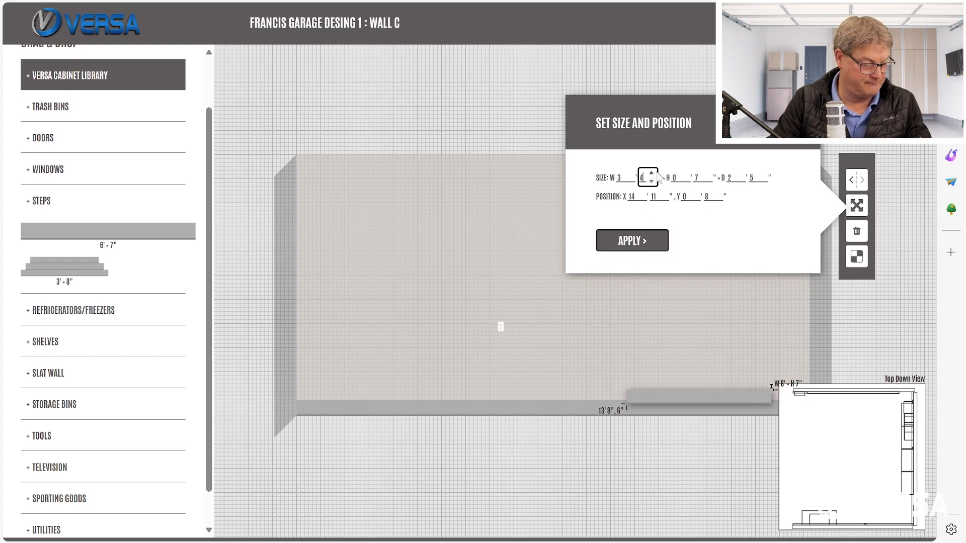
pyautogui.click(707, 172)
pyautogui.click(739, 181)
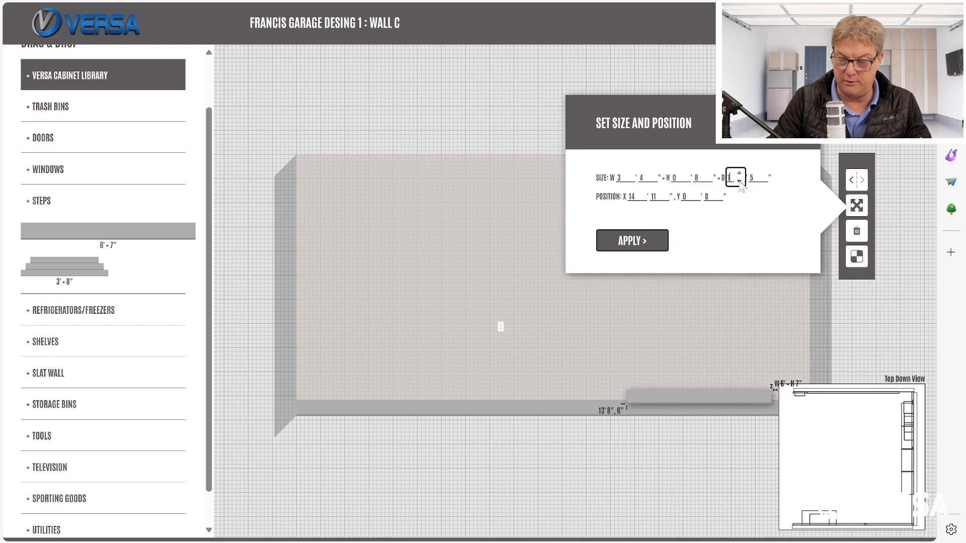
pyautogui.click(659, 240)
# Step: Place the dark 3' × 6' 8" panelled door on the steps at X 14' 11", Y 1' 4", and set its width to 2' 11"
pyautogui.click(52, 140)
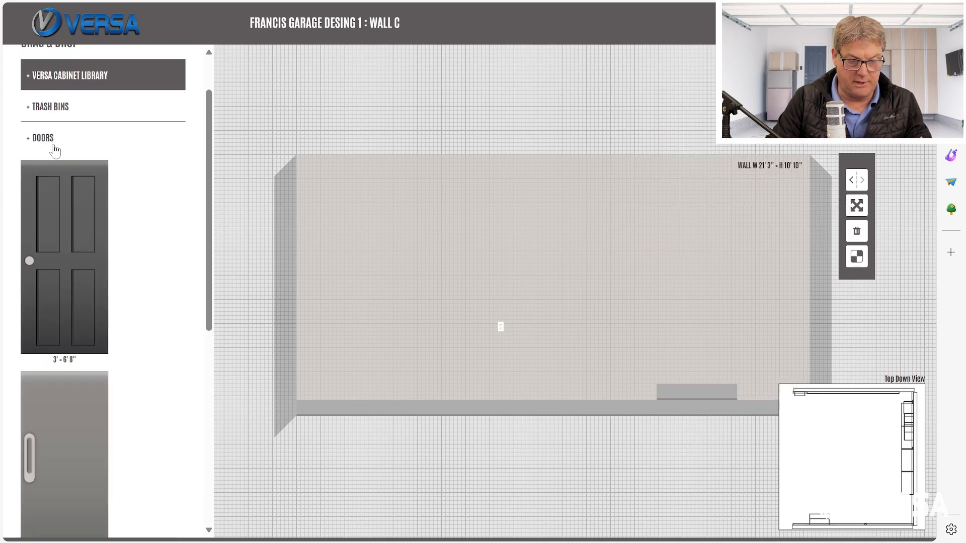
pyautogui.moveTo(77, 231); pyautogui.dragTo(699, 312)
pyautogui.click(856, 205)
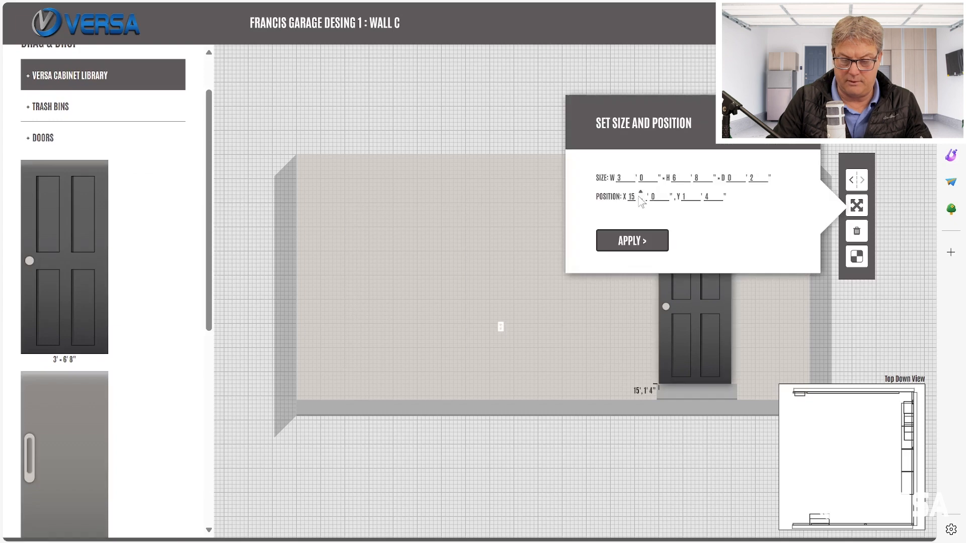
pyautogui.click(661, 193)
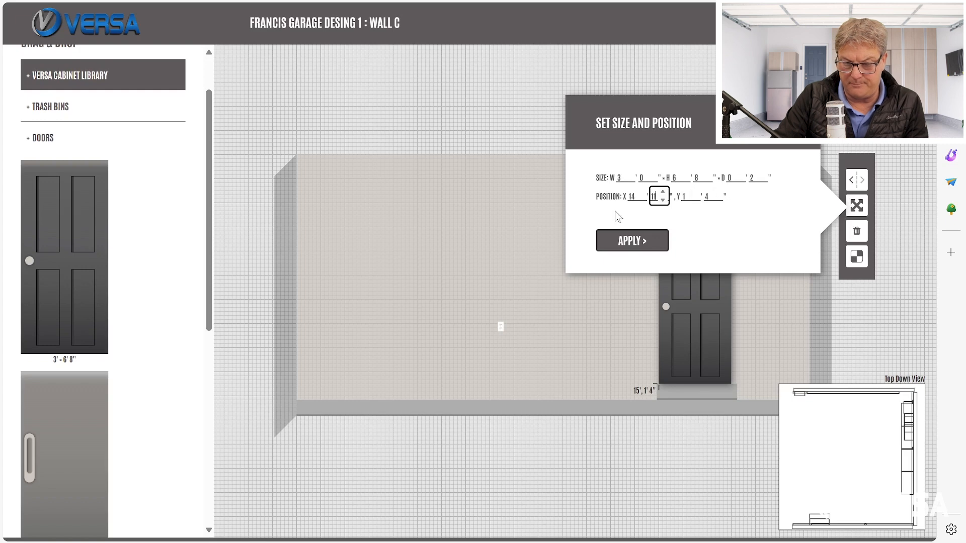
pyautogui.click(632, 180)
pyautogui.click(653, 176)
pyautogui.write('11')
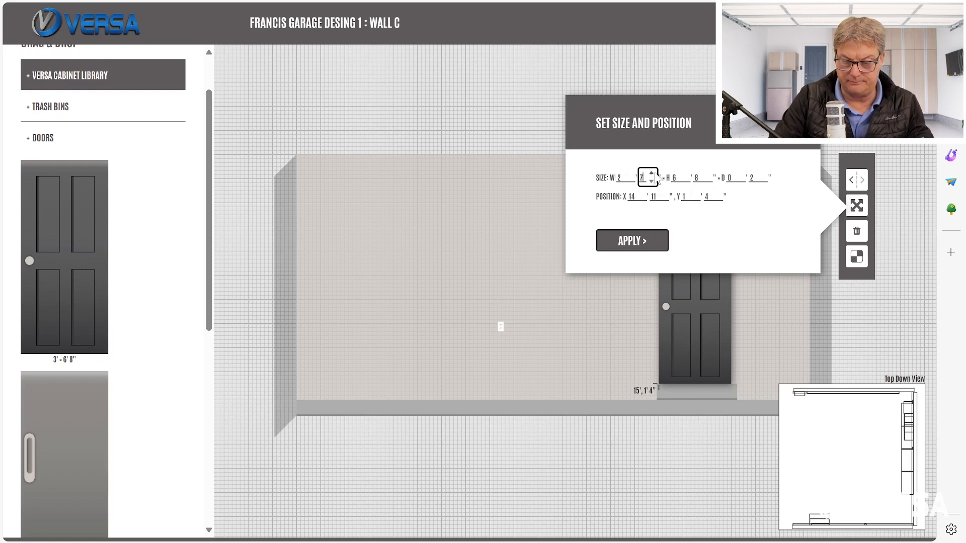
pyautogui.click(633, 242)
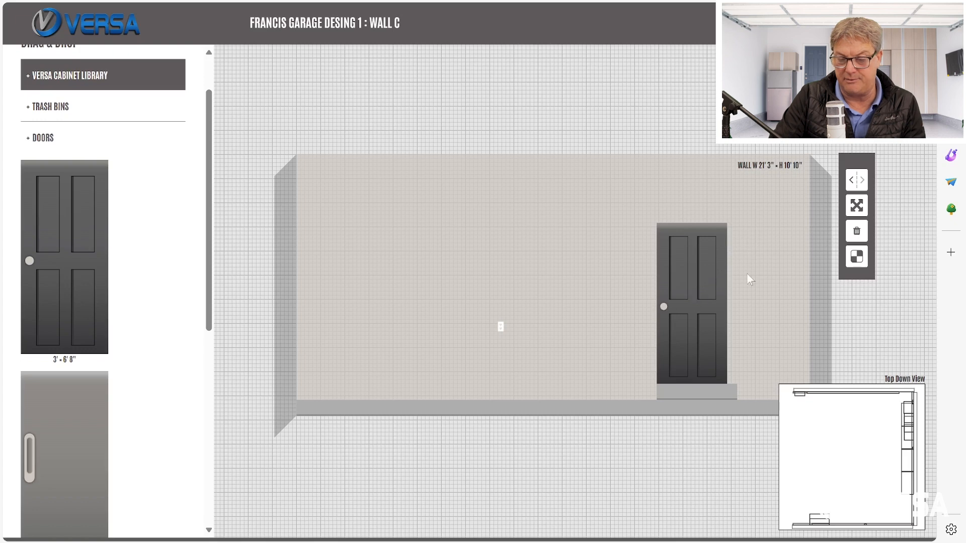
# Step: Flip the dark panelled door so its knob is on the right side
pyautogui.click(857, 183)
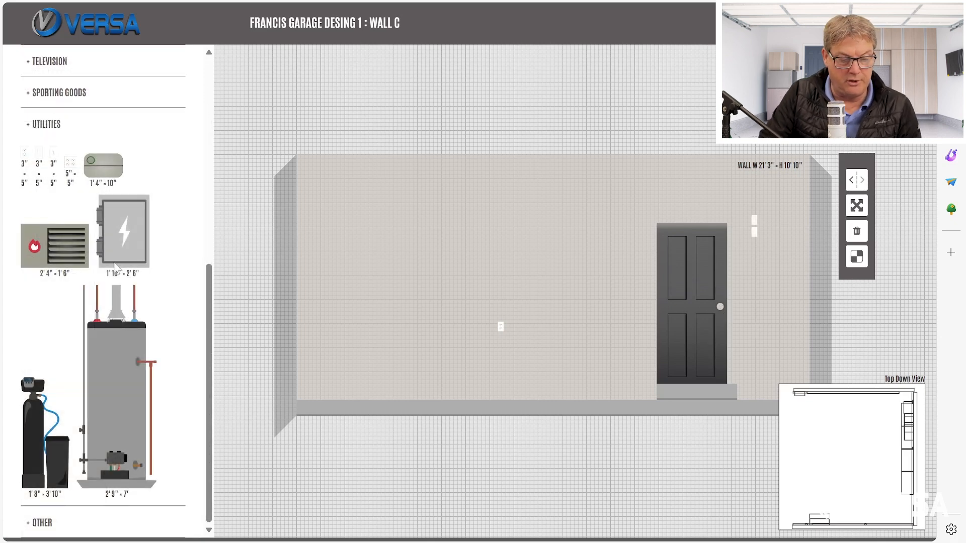
# Step: Place a green 2' 1" × 3' trash bin on the floor just right of the door at X 18' 2", Y 0'
pyautogui.moveTo(208, 282); pyautogui.dragTo(232, 173)
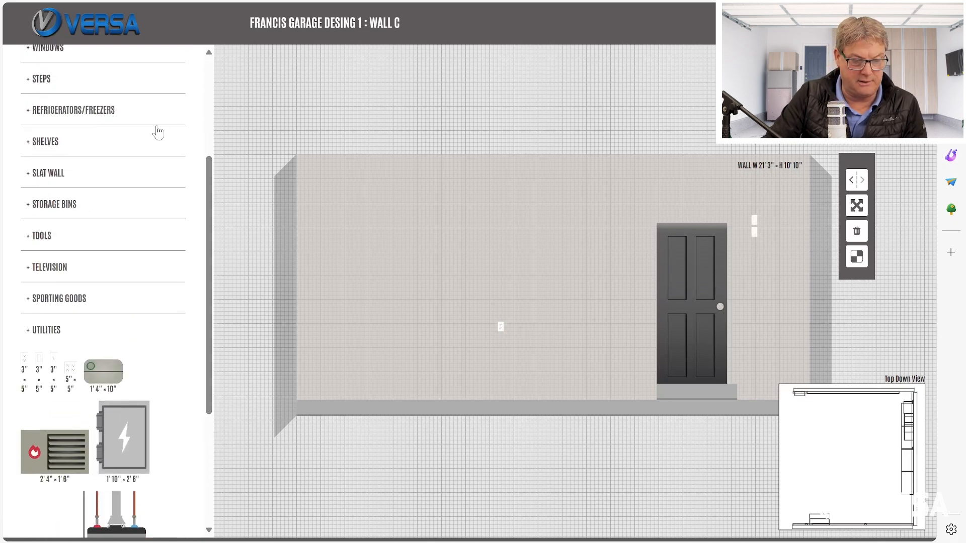
pyautogui.scroll(3, 113, 191)
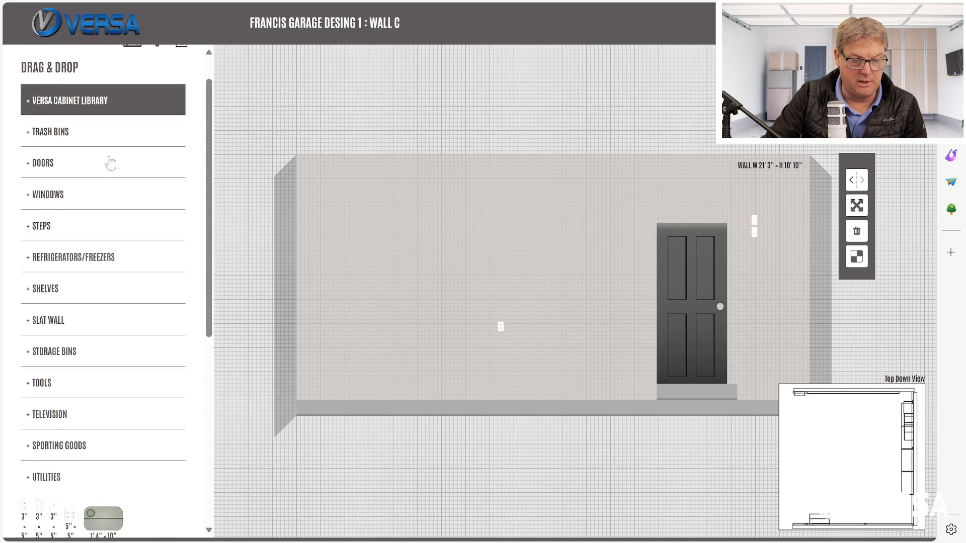
pyautogui.click(52, 132)
pyautogui.moveTo(74, 230); pyautogui.dragTo(760, 366)
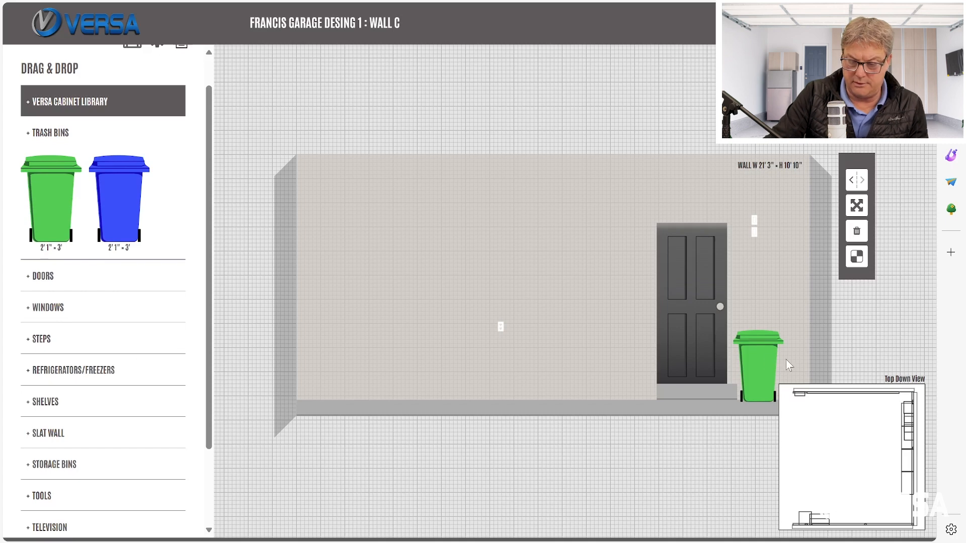
pyautogui.click(775, 367)
# Step: Resize the green trash bin to 2' 3" wide, 3' 9" high and 2' 10" deep, and apply the changes
pyautogui.click(857, 205)
pyautogui.click(657, 180)
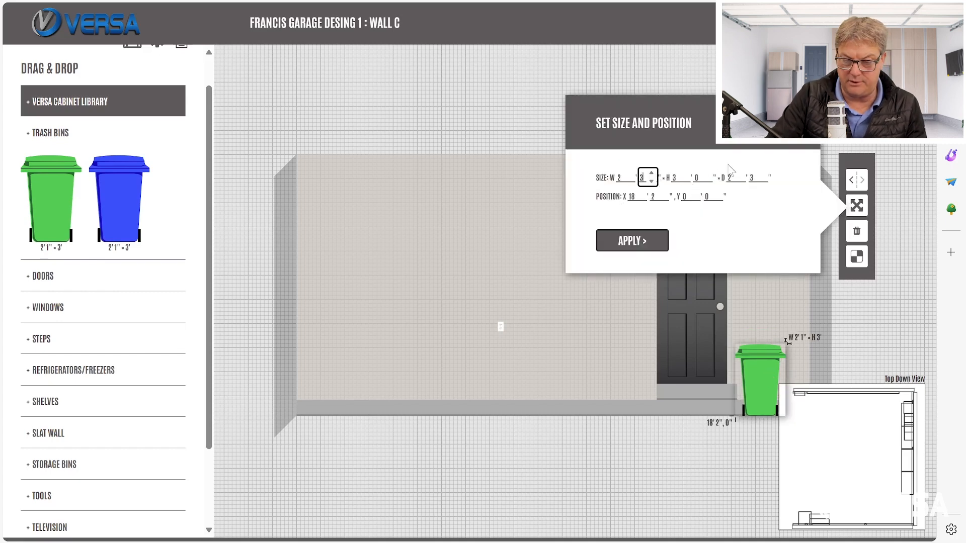
pyautogui.click(706, 175)
pyautogui.click(706, 175)
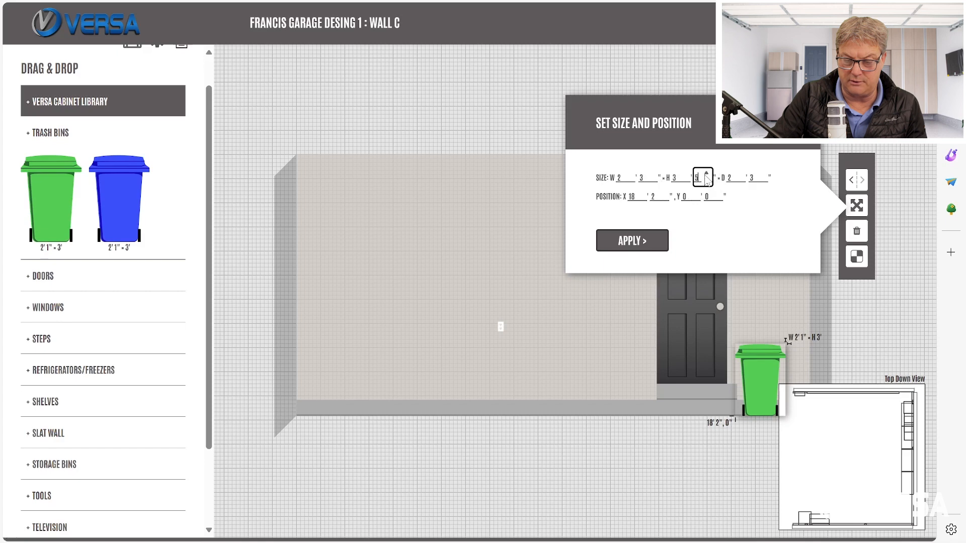
pyautogui.click(753, 177)
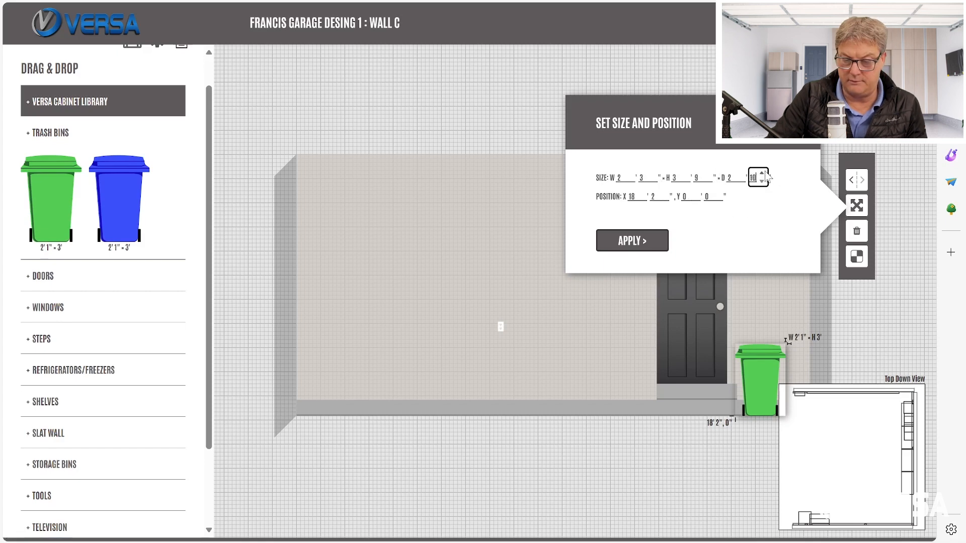
pyautogui.click(635, 240)
# Step: Place a Flavie T368416 tall cabinet at the wall's left end at X 0', Y 0' 8", and review its size and position settings
pyautogui.scroll(2, 204, 187)
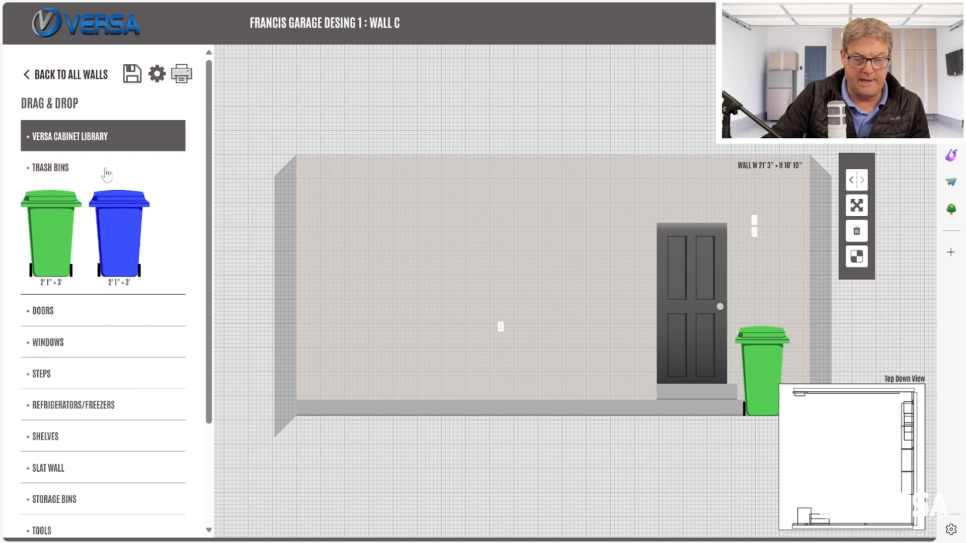
pyautogui.click(88, 137)
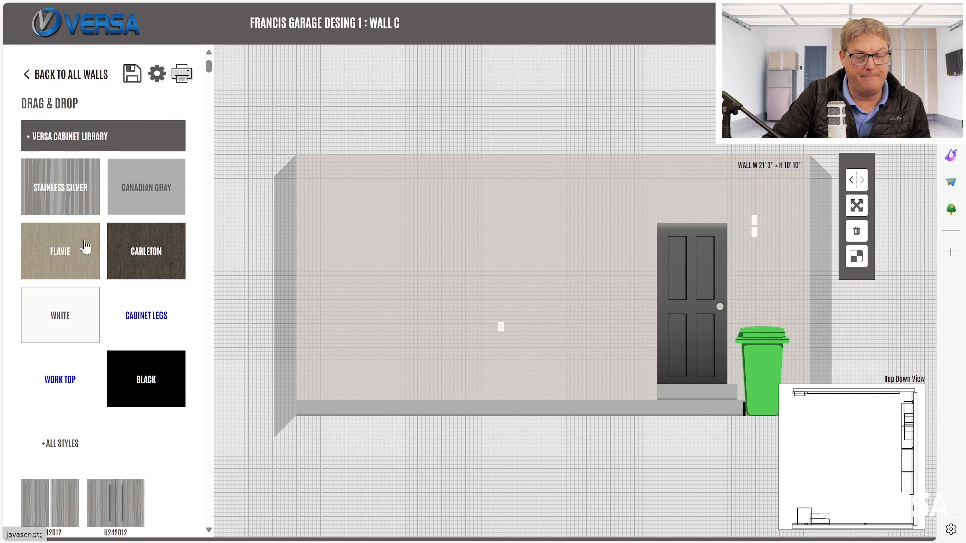
pyautogui.click(87, 270)
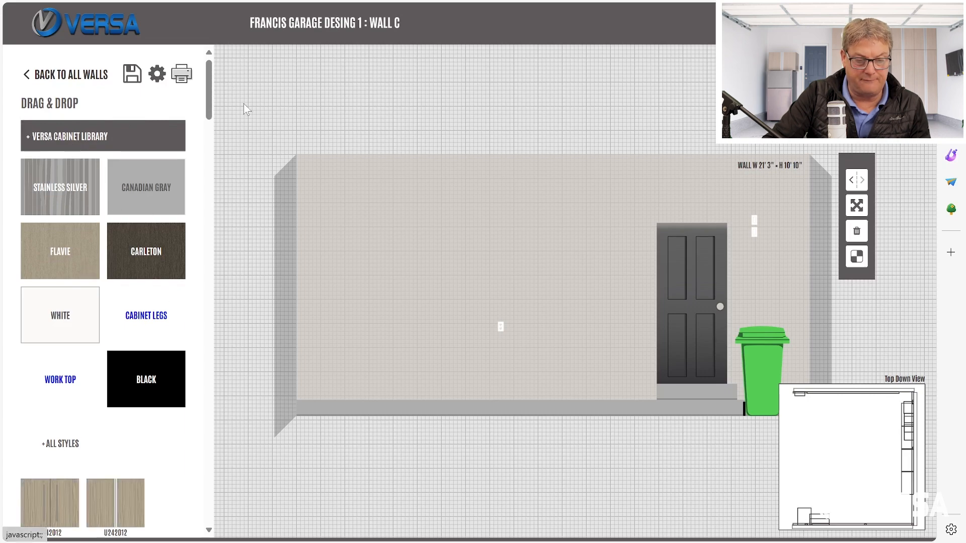
pyautogui.moveTo(210, 96); pyautogui.dragTo(208, 474)
pyautogui.moveTo(75, 269); pyautogui.dragTo(331, 316)
pyautogui.click(347, 360)
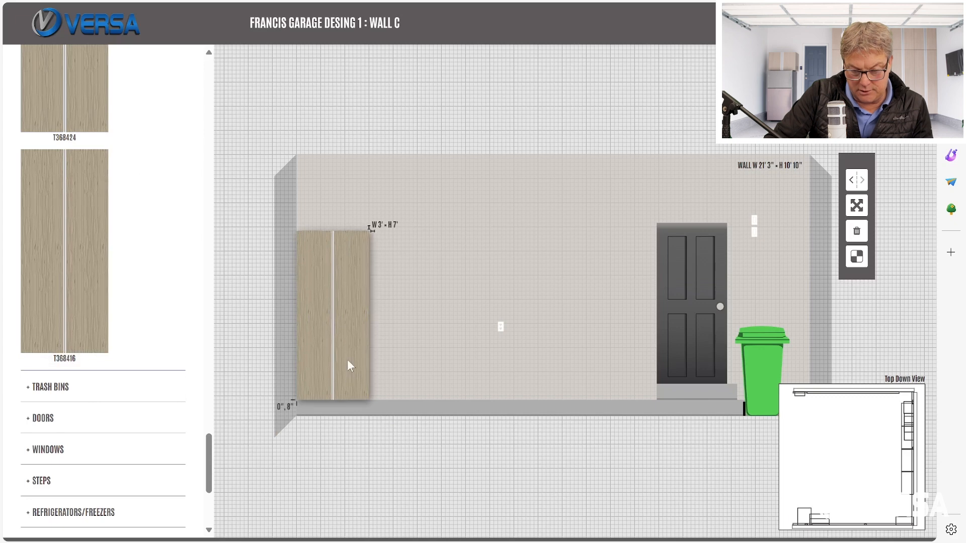
pyautogui.click(397, 363)
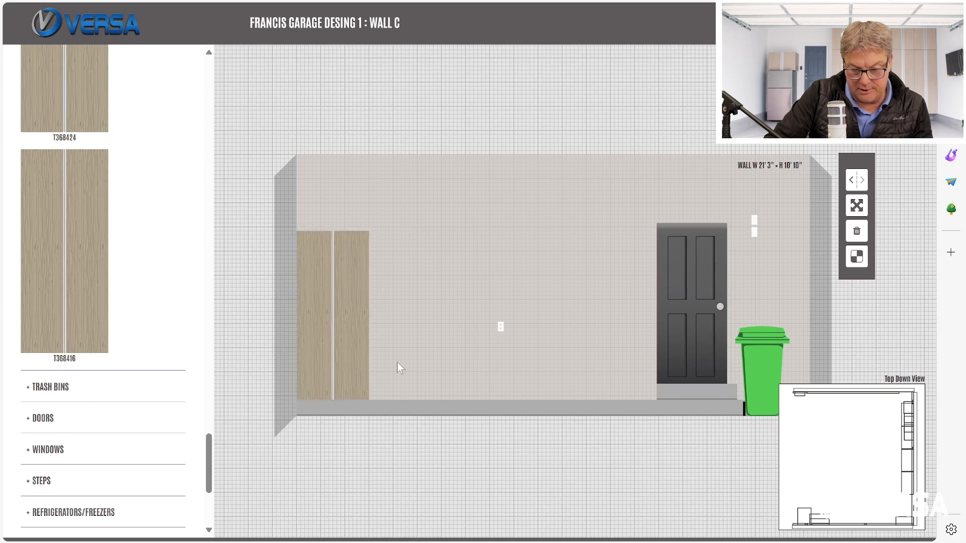
pyautogui.click(857, 206)
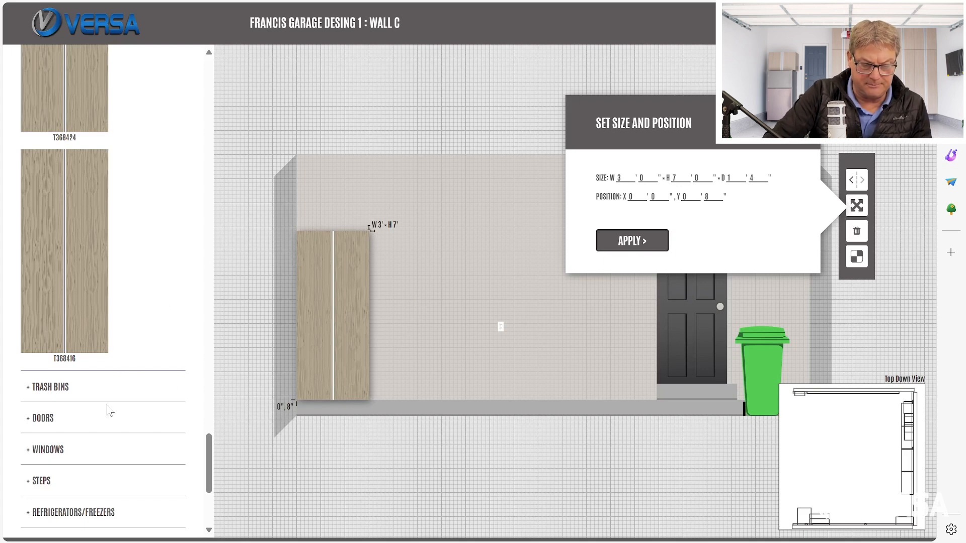
pyautogui.click(210, 460)
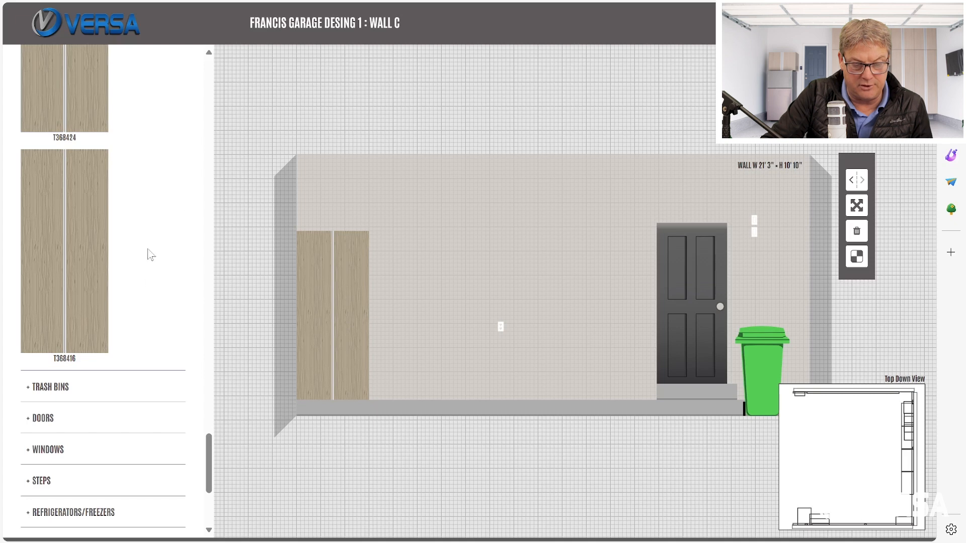
# Step: Place a second Flavie T368416 tall cabinet directly beside the first at X 3', Y 0' 8"
pyautogui.scroll(2, 147, 236)
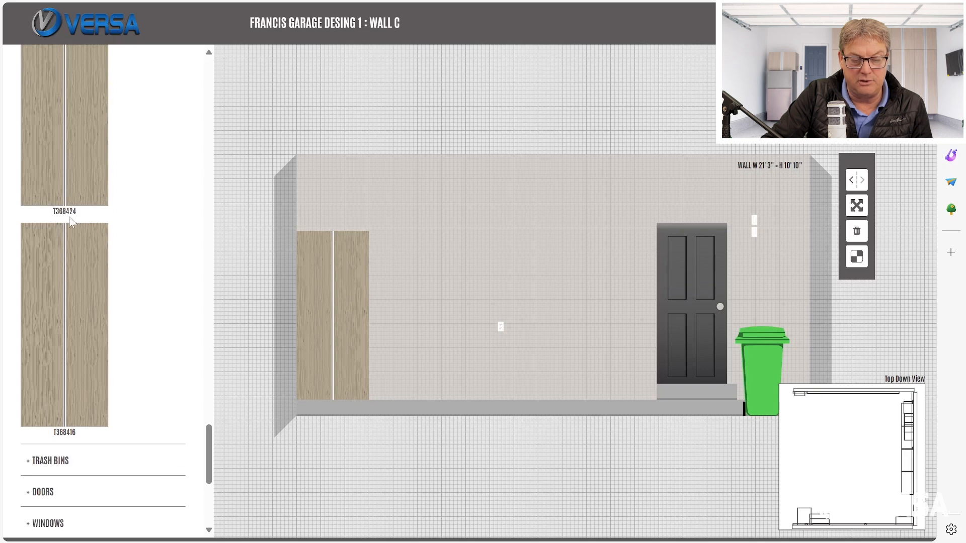
pyautogui.scroll(6, 173, 224)
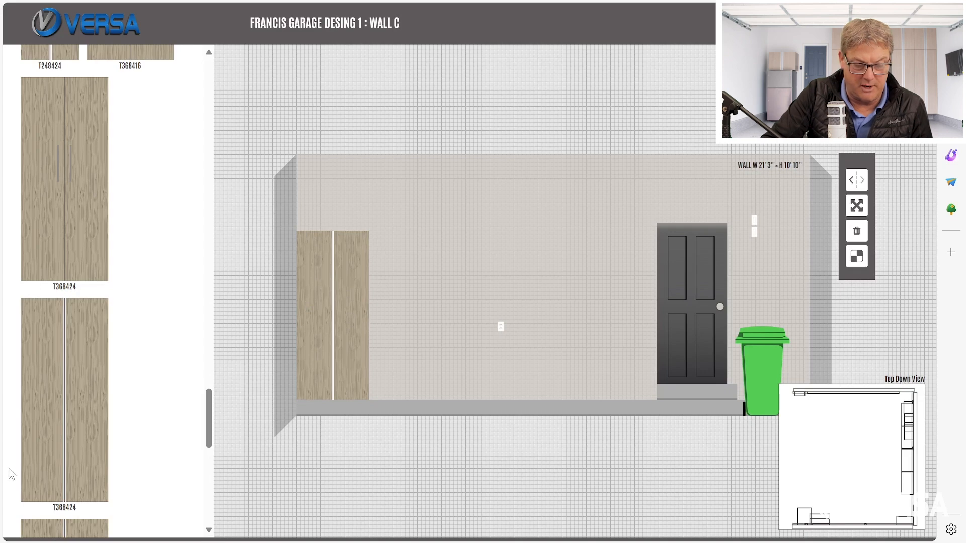
pyautogui.moveTo(58, 390); pyautogui.dragTo(168, 363)
pyautogui.scroll(-7, 176, 314)
pyautogui.moveTo(58, 251); pyautogui.dragTo(404, 315)
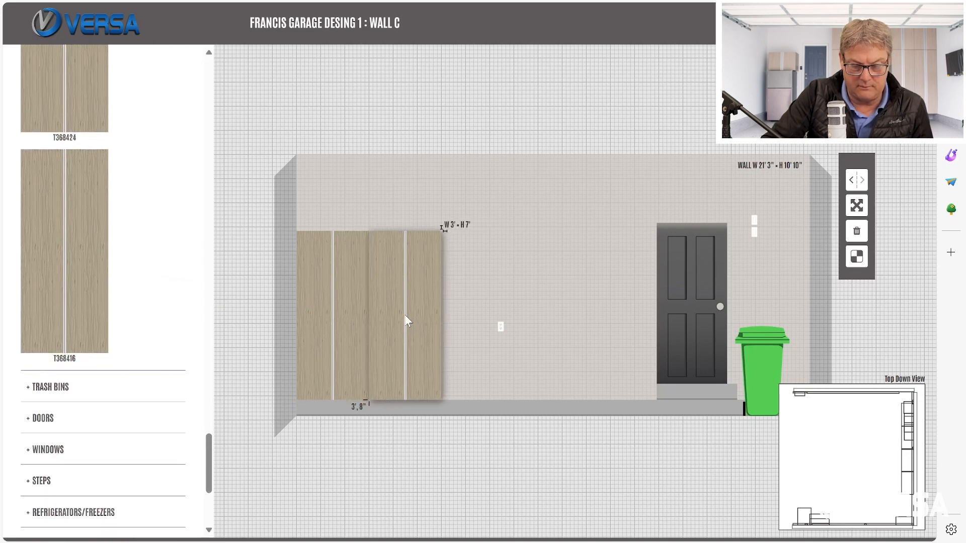
# Step: Place a Flavie B243124 base cabinet beside the tall cabinets at X 6', Y 0' 8", and set its depth to 1' 4"
pyautogui.scroll(5, 151, 241)
pyautogui.scroll(6, 122, 219)
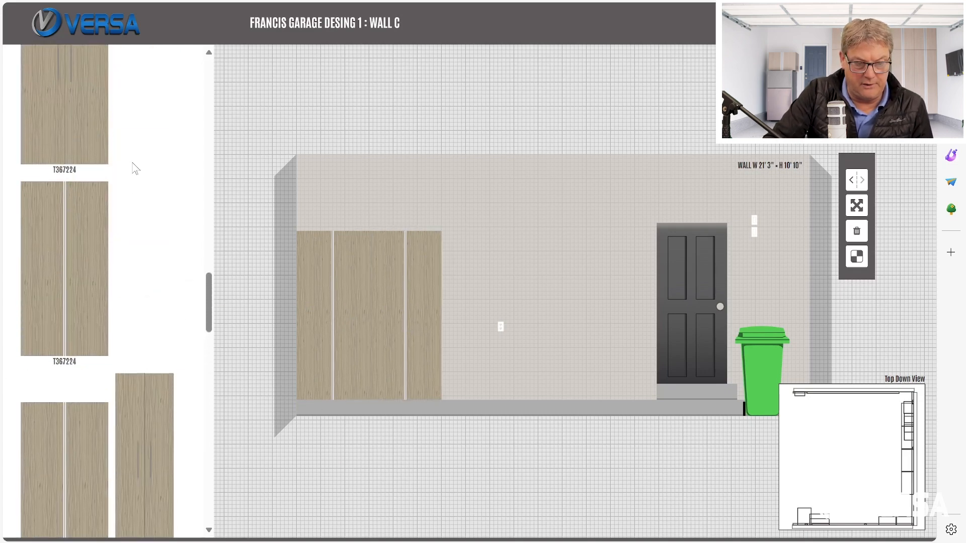
pyautogui.scroll(1, 115, 145)
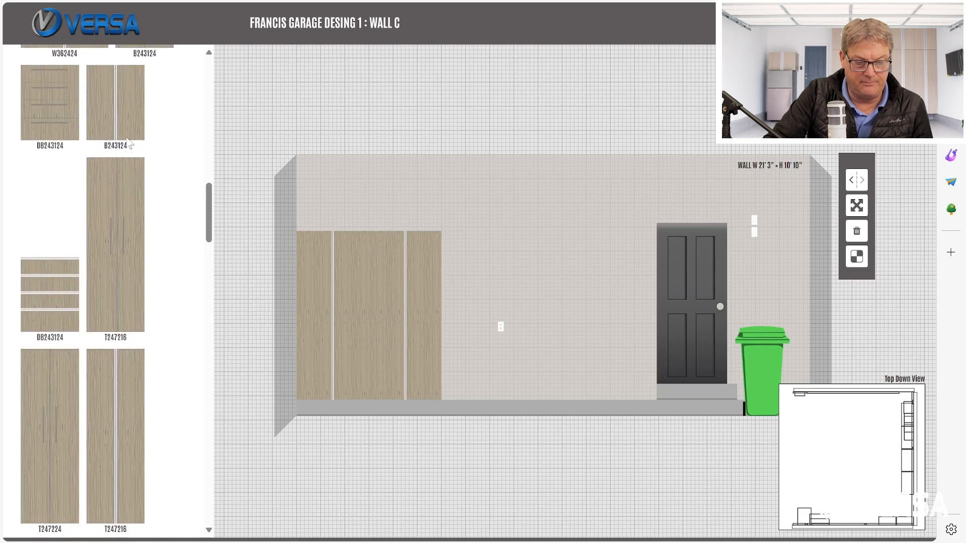
pyautogui.moveTo(132, 130); pyautogui.dragTo(467, 369)
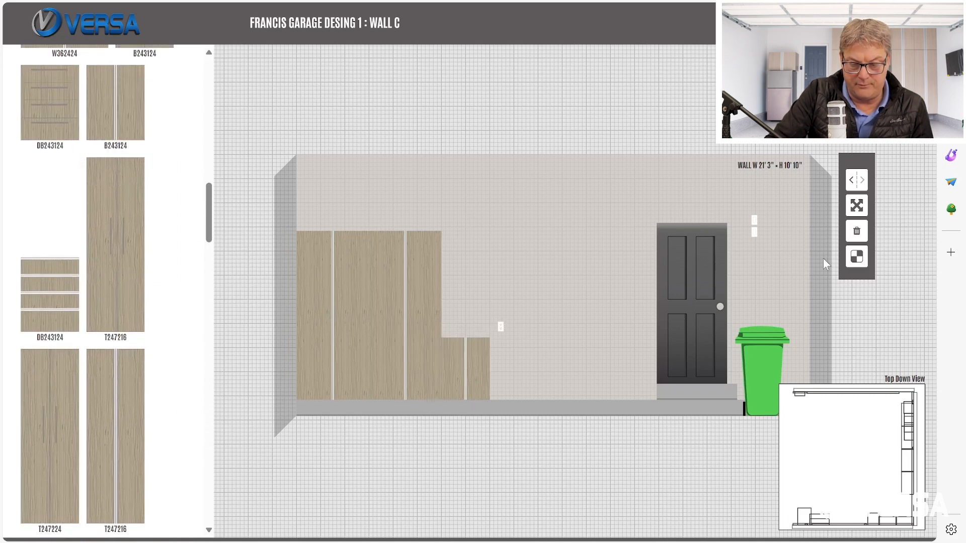
pyautogui.click(856, 206)
pyautogui.click(740, 182)
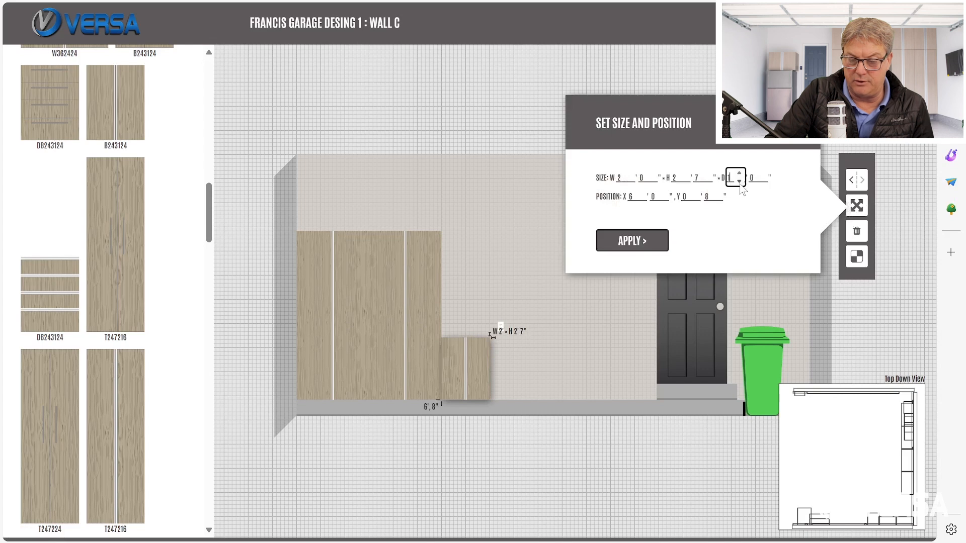
pyautogui.click(763, 173)
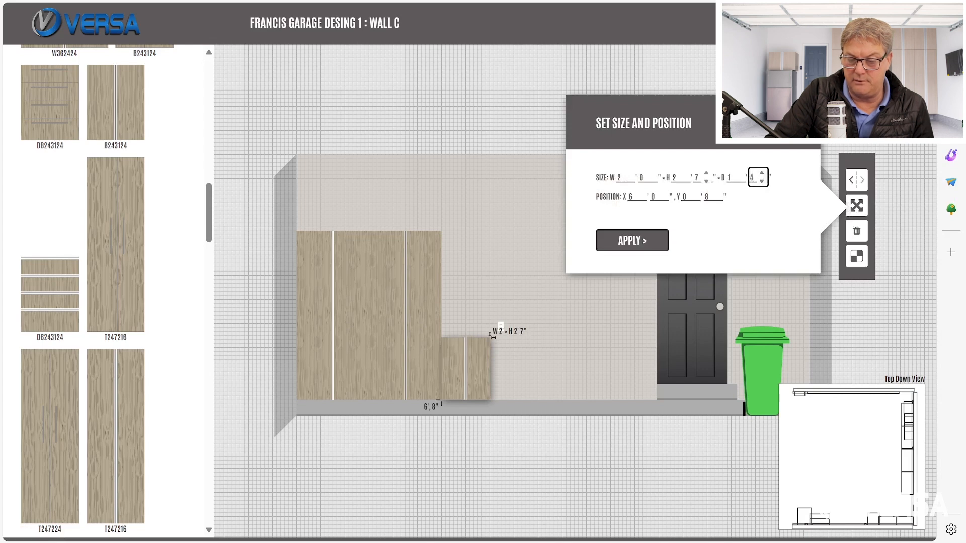
pyautogui.click(627, 243)
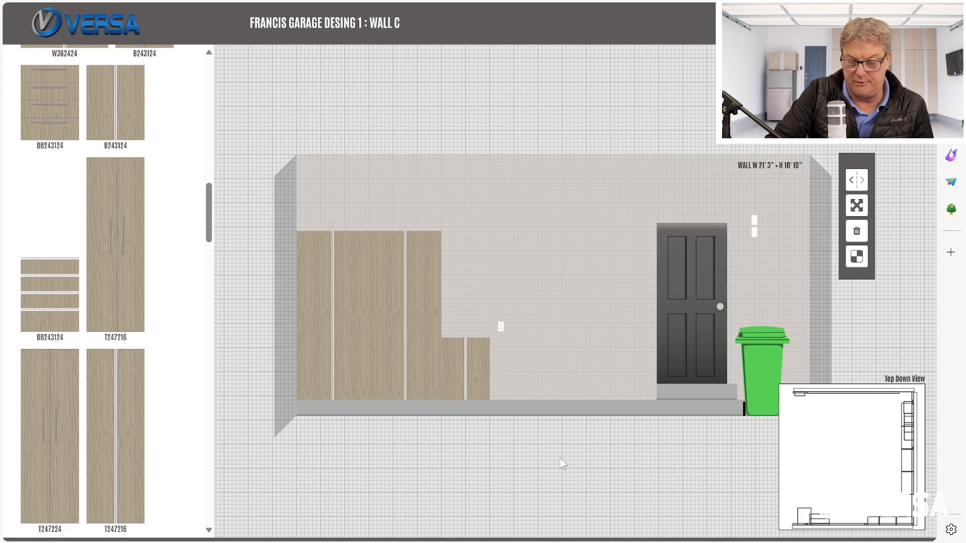
# Step: Place a DB243124 drawer cabinet at X 8', Y 0' 8", and reduce its depth to match the base cabinet beside it
pyautogui.moveTo(44, 316); pyautogui.dragTo(514, 368)
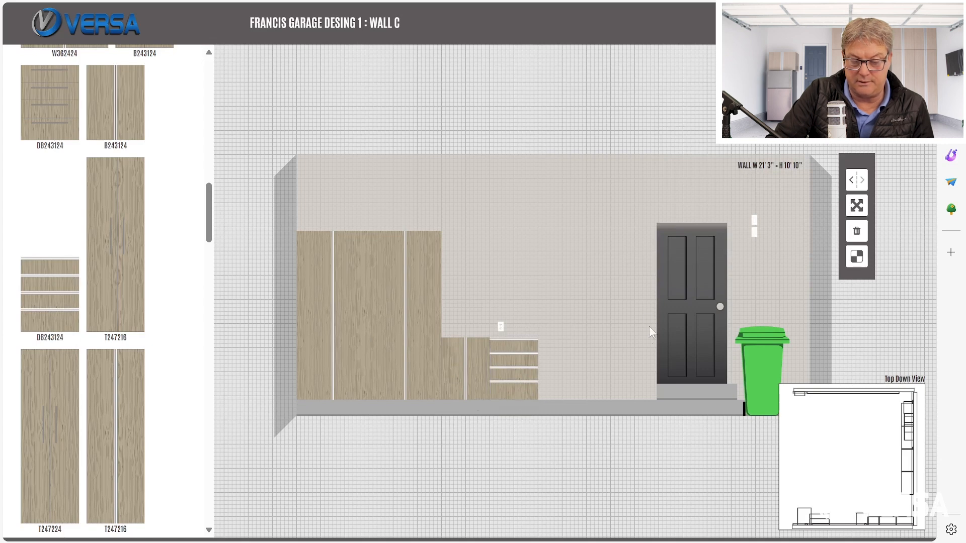
pyautogui.click(857, 206)
pyautogui.click(736, 180)
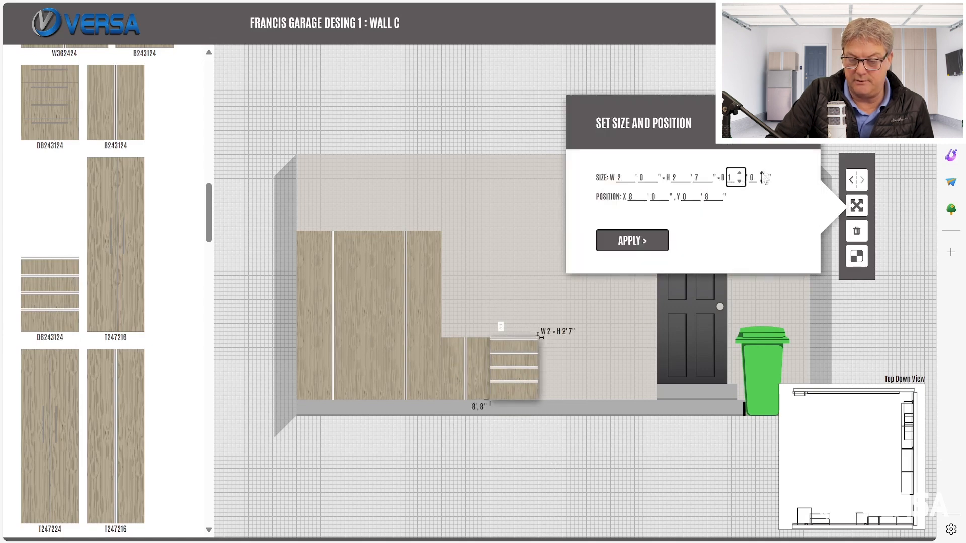
pyautogui.click(764, 177)
pyautogui.click(636, 242)
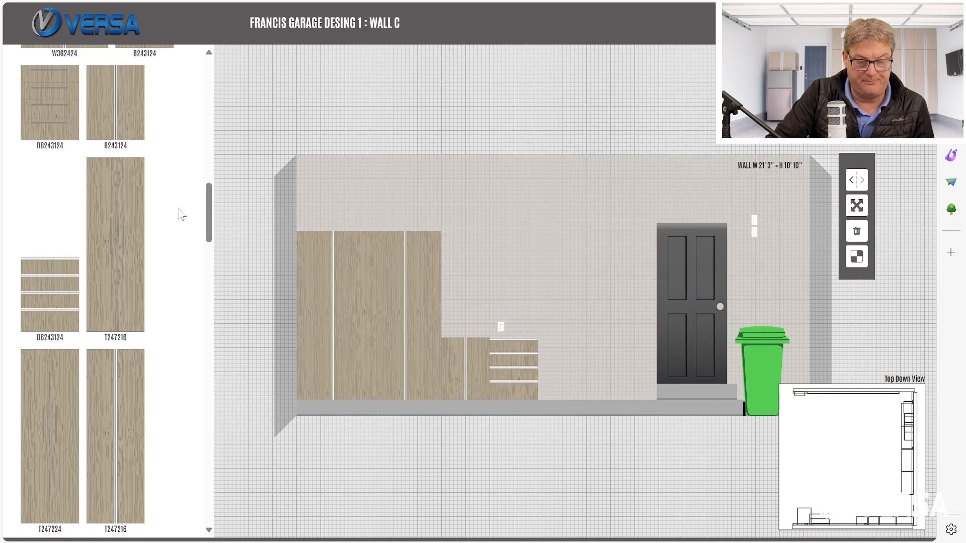
# Step: Place the dark 6' × 2" work top on the base and drawer cabinets, fitted to their combined width
pyautogui.moveTo(209, 213); pyautogui.dragTo(212, 90)
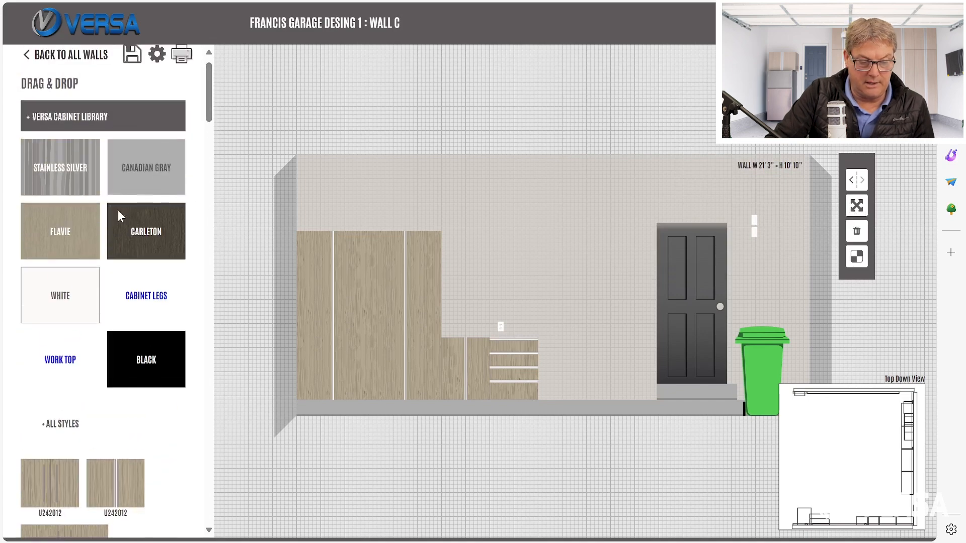
pyautogui.click(60, 369)
pyautogui.scroll(-6, 83, 245)
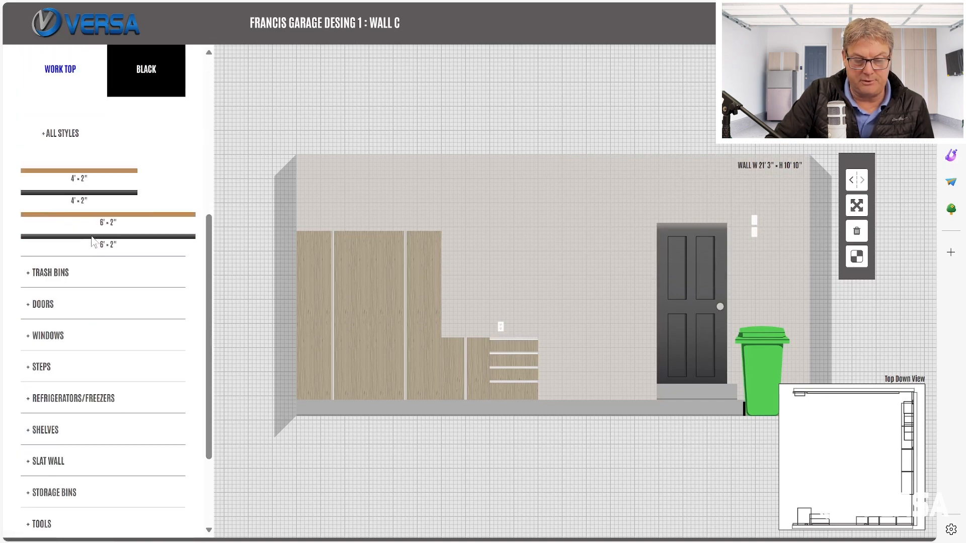
pyautogui.moveTo(92, 242); pyautogui.dragTo(491, 337)
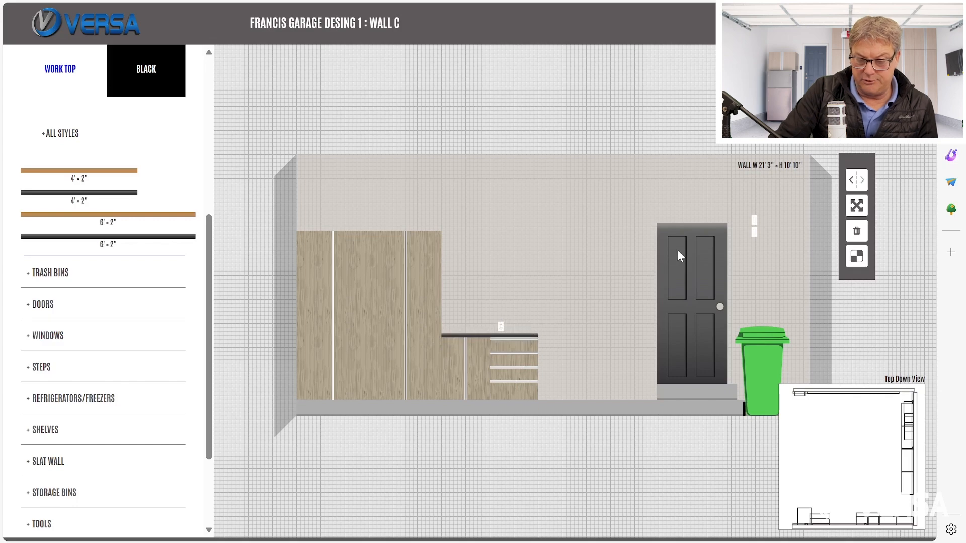
# Step: Place two Flavie U242012 upper cabinets side by side above the work top, level with the tops of the tall cabinets
pyautogui.moveTo(211, 284); pyautogui.dragTo(210, 220)
pyautogui.click(70, 264)
pyautogui.moveTo(209, 84); pyautogui.dragTo(226, 164)
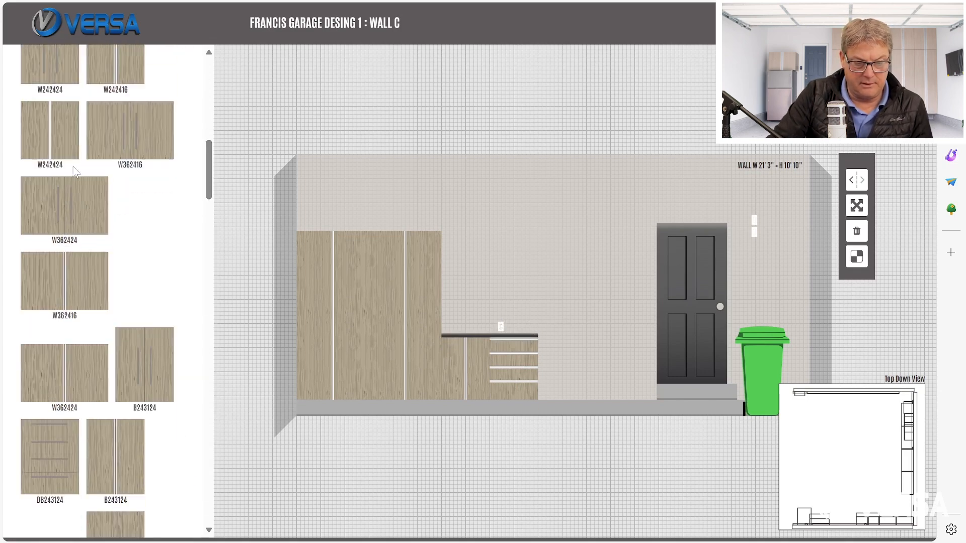
pyautogui.scroll(3, 25, 182)
pyautogui.moveTo(134, 120); pyautogui.dragTo(519, 262)
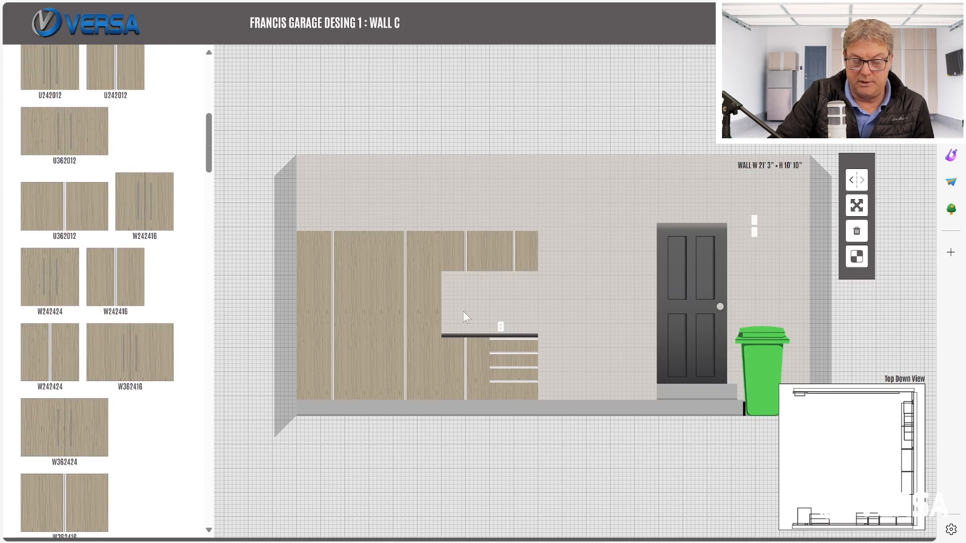
# Step: Show the slat wall items and move the outlet from above the work top to the bare wall up beside the upper cabinets
pyautogui.moveTo(209, 151); pyautogui.dragTo(225, 503)
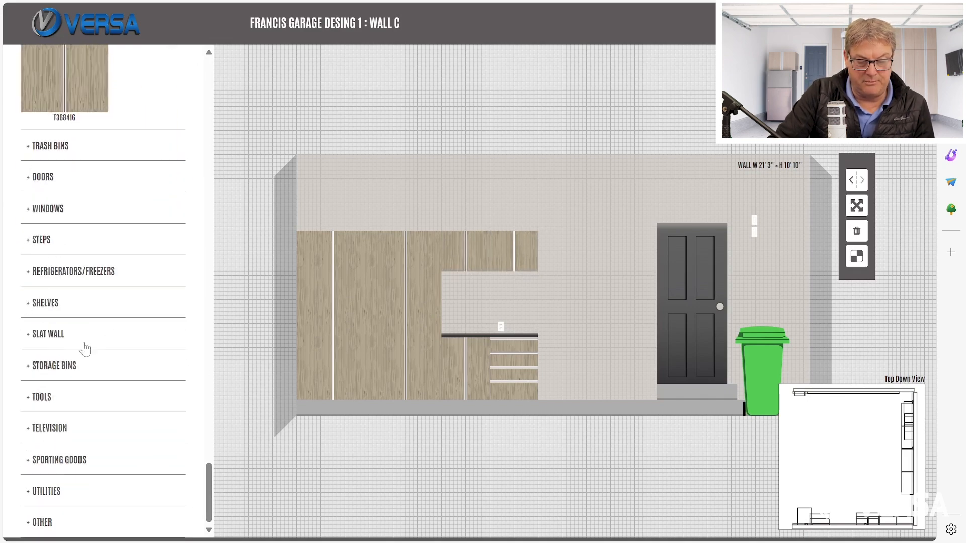
pyautogui.click(59, 341)
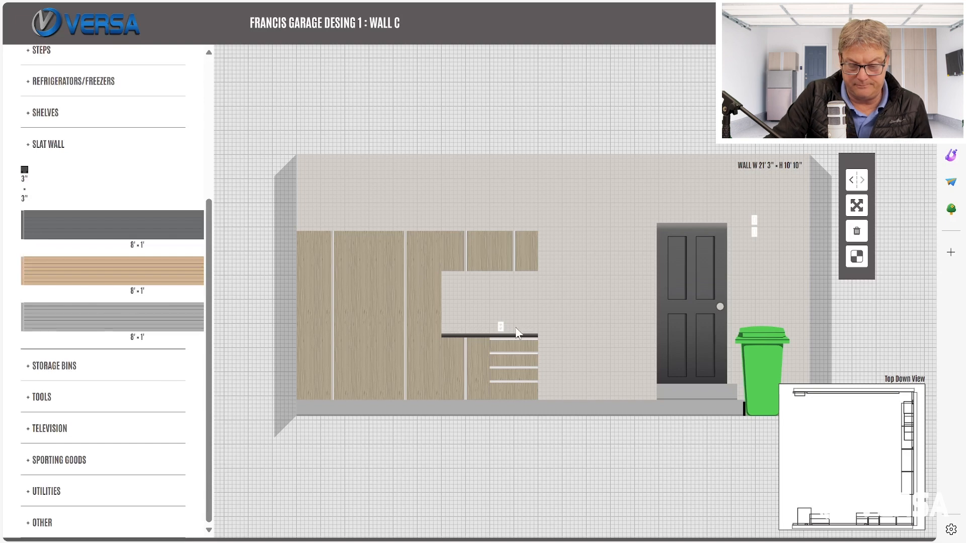
pyautogui.moveTo(502, 327); pyautogui.dragTo(599, 198)
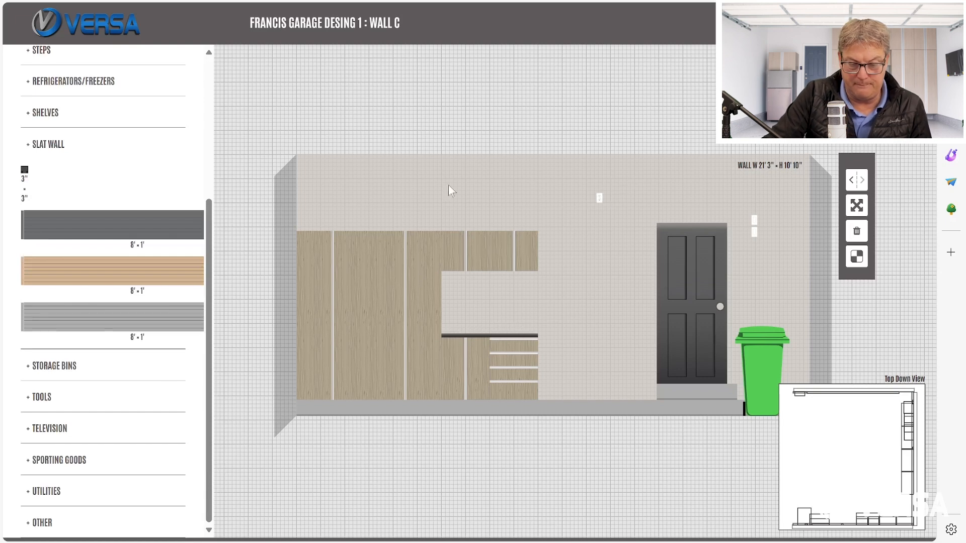
# Step: Place a gray slat wall strip directly on the work top at X 6', Y 3' 5", fitted to the work top's width
pyautogui.moveTo(113, 306); pyautogui.dragTo(548, 318)
pyautogui.click(856, 206)
pyautogui.click(631, 185)
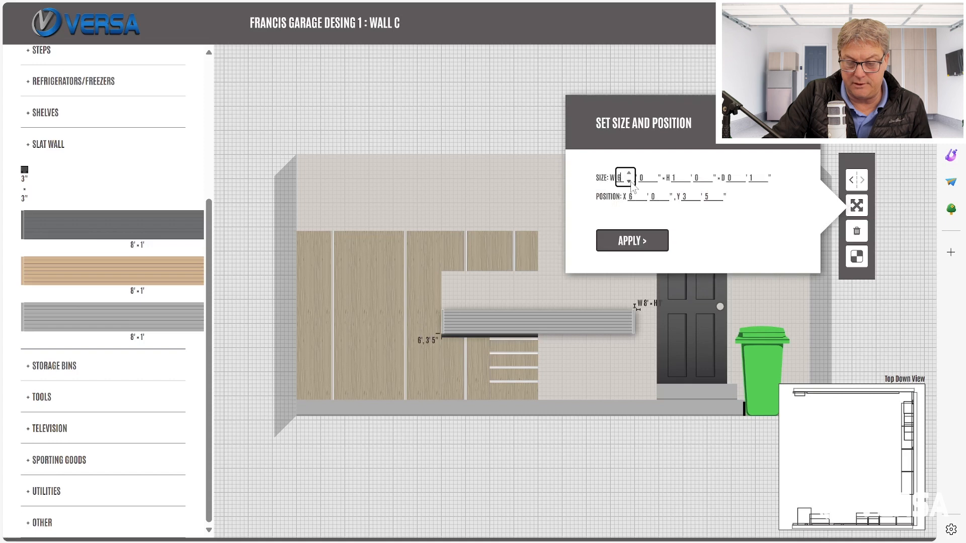
pyautogui.click(613, 242)
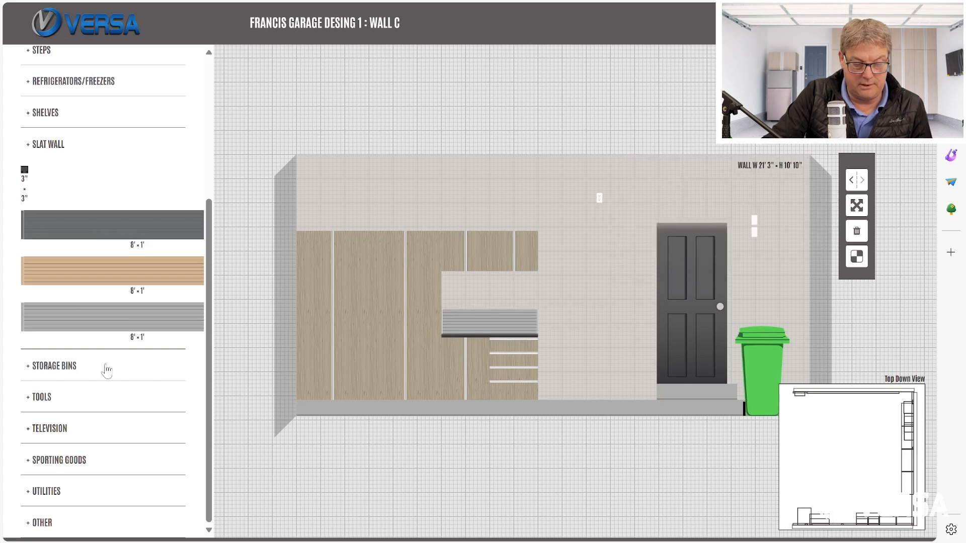
# Step: Stack a second gray slat wall strip on the first at X 6', Y 4' 5", and set its width to 4'
pyautogui.moveTo(123, 316); pyautogui.dragTo(539, 302)
pyautogui.click(857, 205)
pyautogui.click(628, 183)
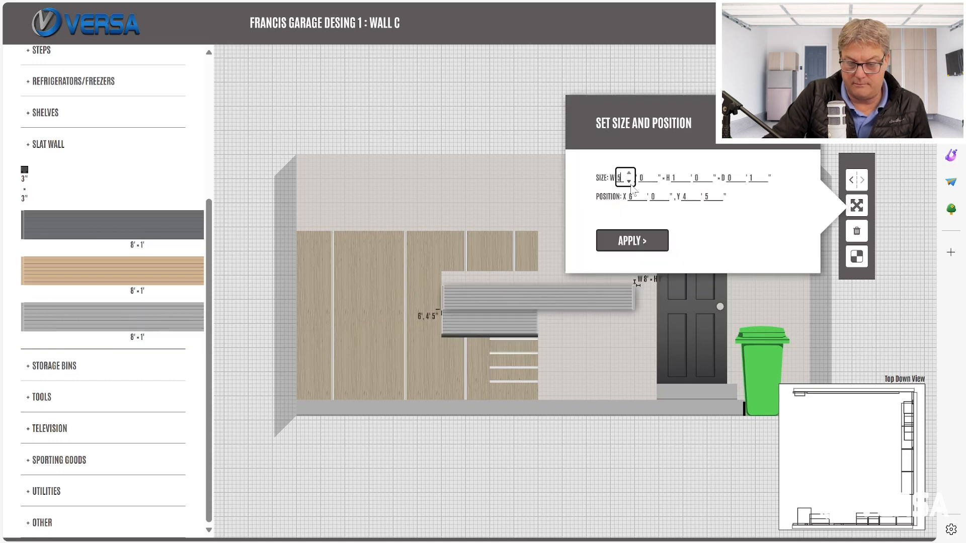
pyautogui.write('4')
pyautogui.click(615, 241)
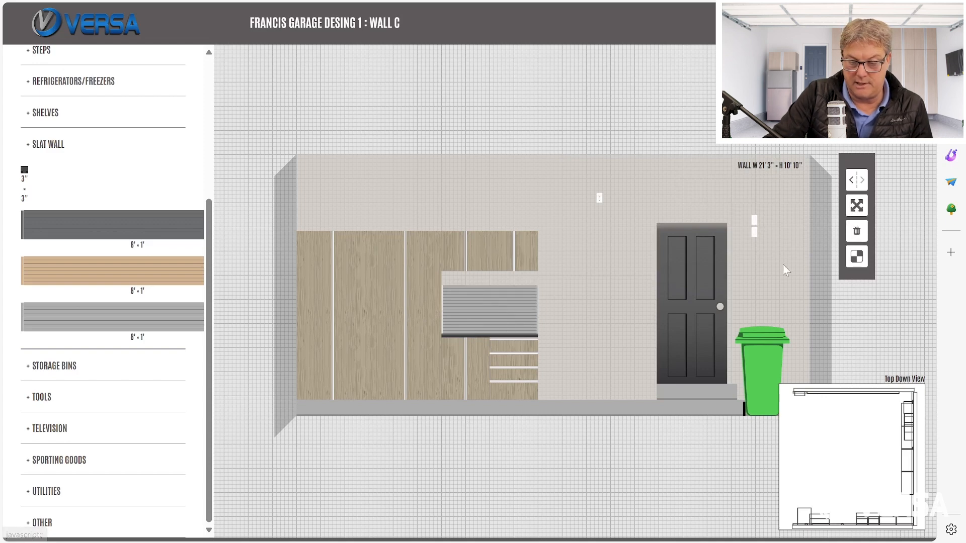
# Step: Delete both gray slat wall strips and the upper cabinet above the drawer cabinet
pyautogui.click(852, 234)
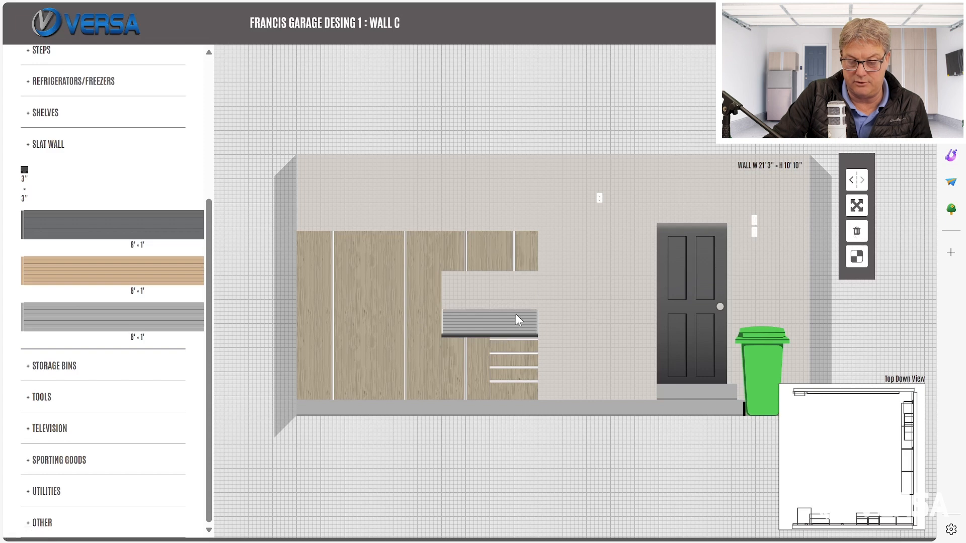
pyautogui.click(857, 233)
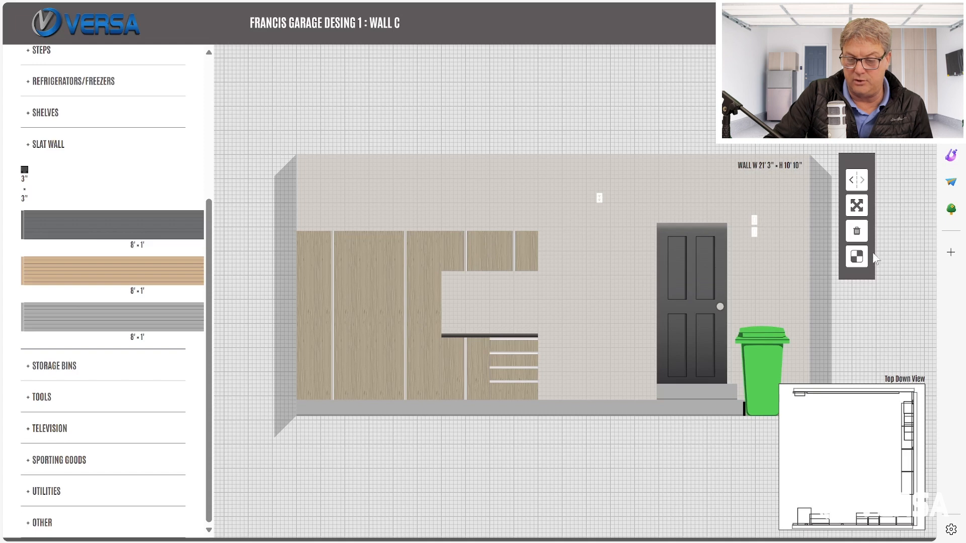
pyautogui.click(512, 253)
pyautogui.click(856, 233)
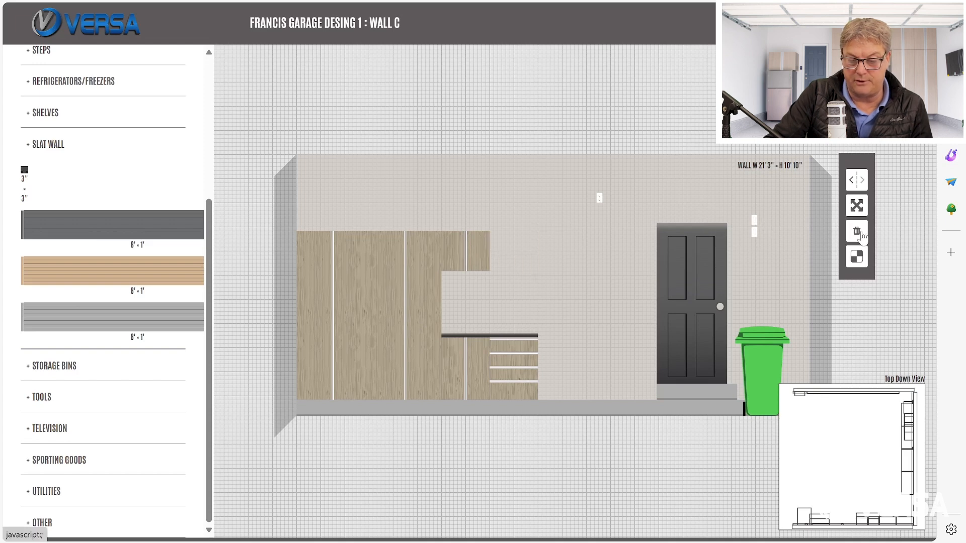
# Step: Place a Flavie U242012 upper cabinet above the drawer cabinet, flush with the remaining upper cabinet
pyautogui.moveTo(210, 278); pyautogui.dragTo(222, 219)
pyautogui.scroll(3, 161, 119)
pyautogui.click(75, 114)
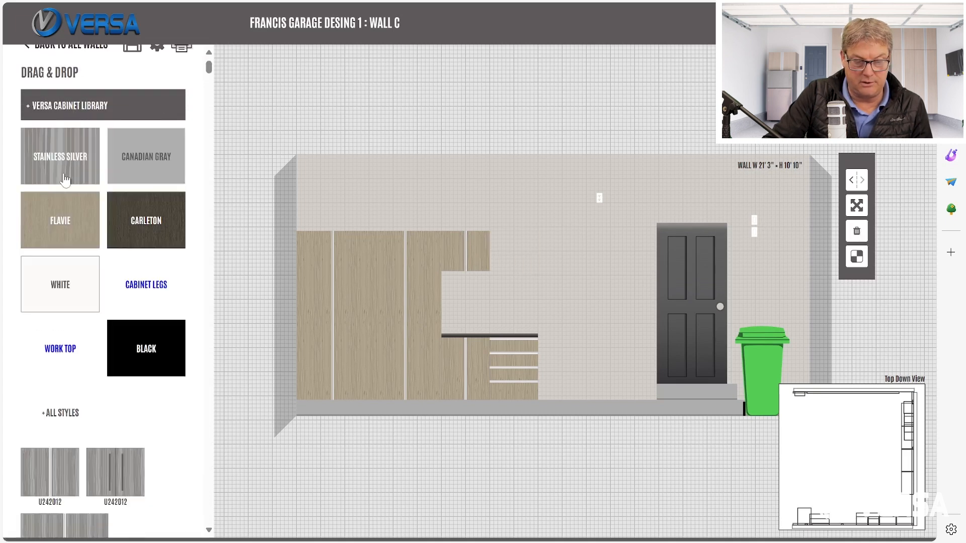
pyautogui.click(52, 206)
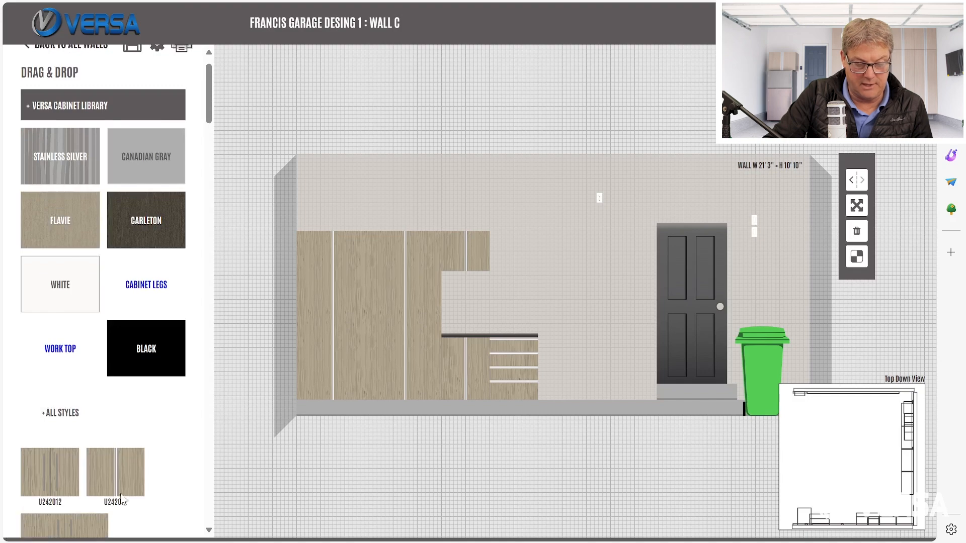
pyautogui.moveTo(124, 499); pyautogui.dragTo(515, 252)
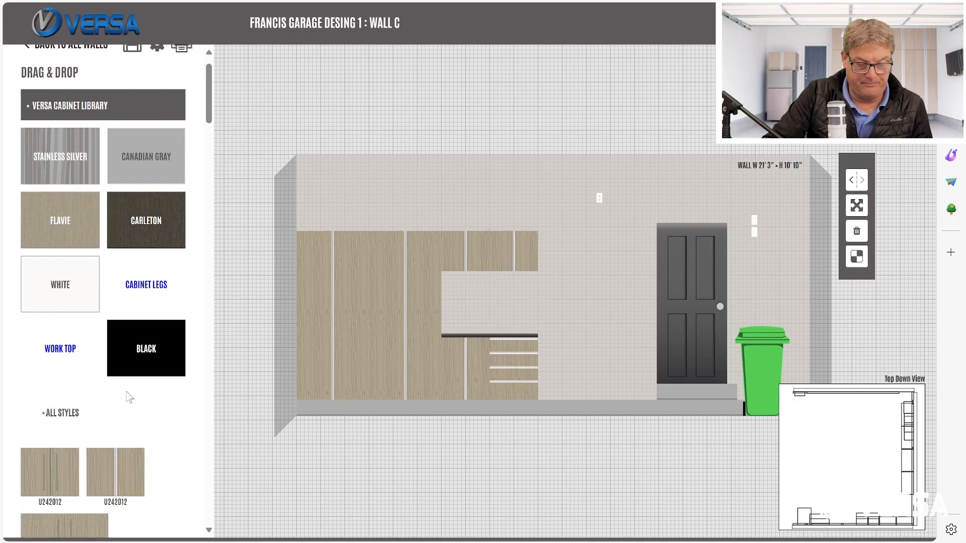
# Step: Place a gray 8' × 1' slat wall panel above the work top at X 6', Y 3' 5"
pyautogui.scroll(-10, 128, 397)
pyautogui.scroll(10, 129, 302)
pyautogui.click(70, 63)
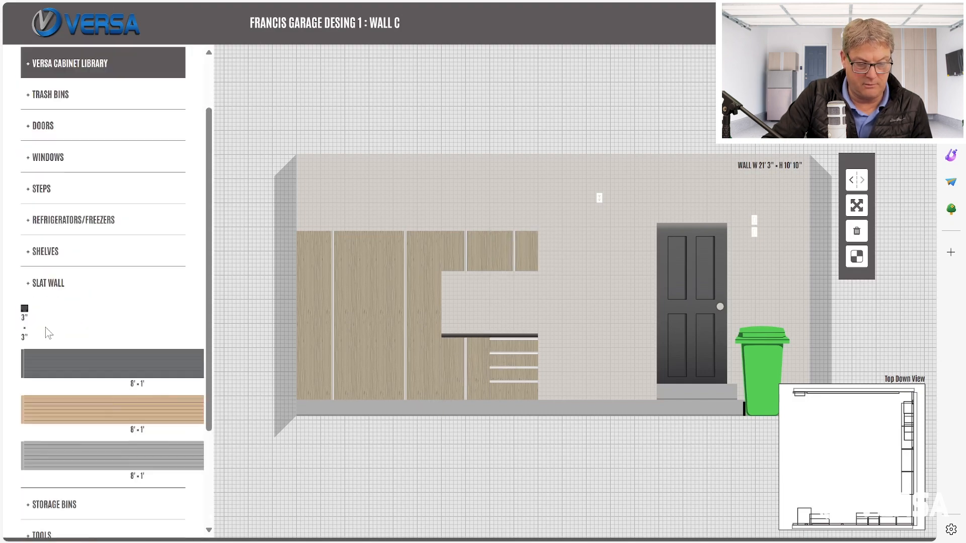
pyautogui.moveTo(113, 461); pyautogui.dragTo(539, 321)
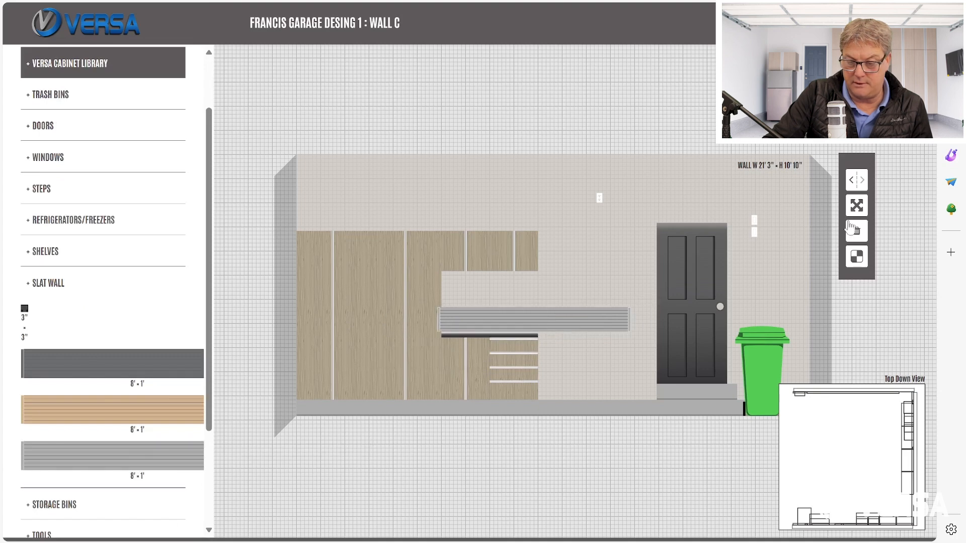
pyautogui.click(856, 205)
pyautogui.click(715, 200)
pyautogui.click(648, 238)
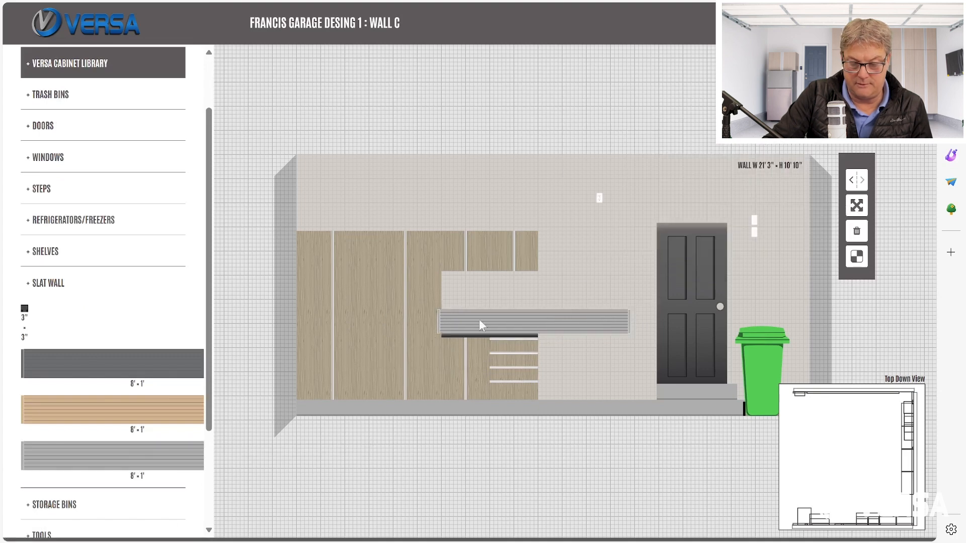
pyautogui.moveTo(477, 321); pyautogui.dragTo(479, 326)
# Step: Resize the slat wall panel to 4' wide and 2' 7" high to fill the gap between work top and upper cabinets
pyautogui.click(857, 205)
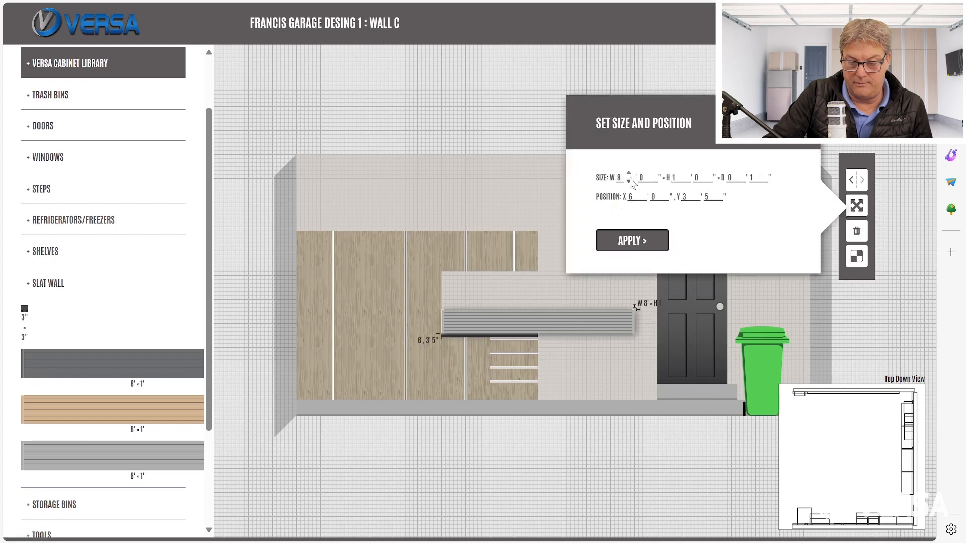
pyautogui.doubleClick(684, 173)
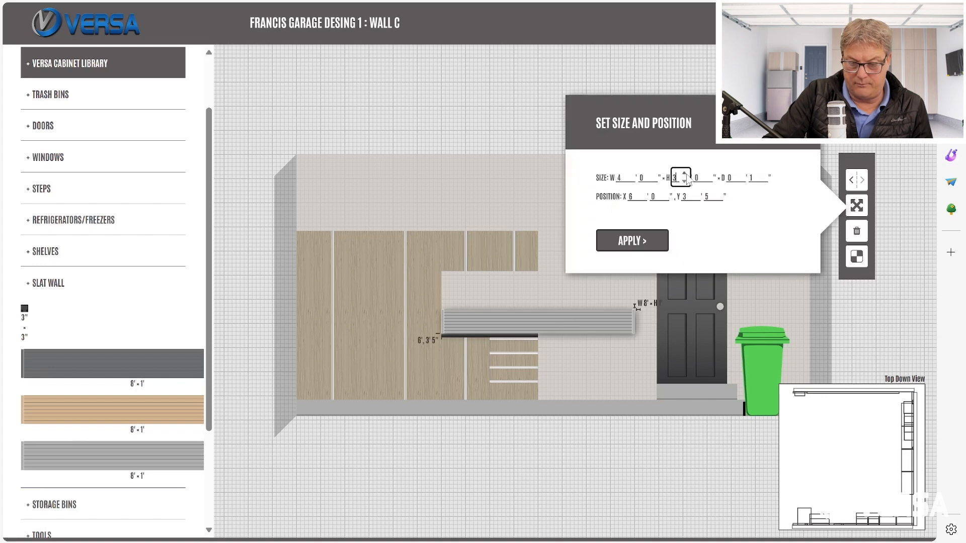
pyautogui.click(622, 249)
pyautogui.click(857, 205)
pyautogui.click(709, 183)
pyautogui.click(685, 181)
pyautogui.click(706, 182)
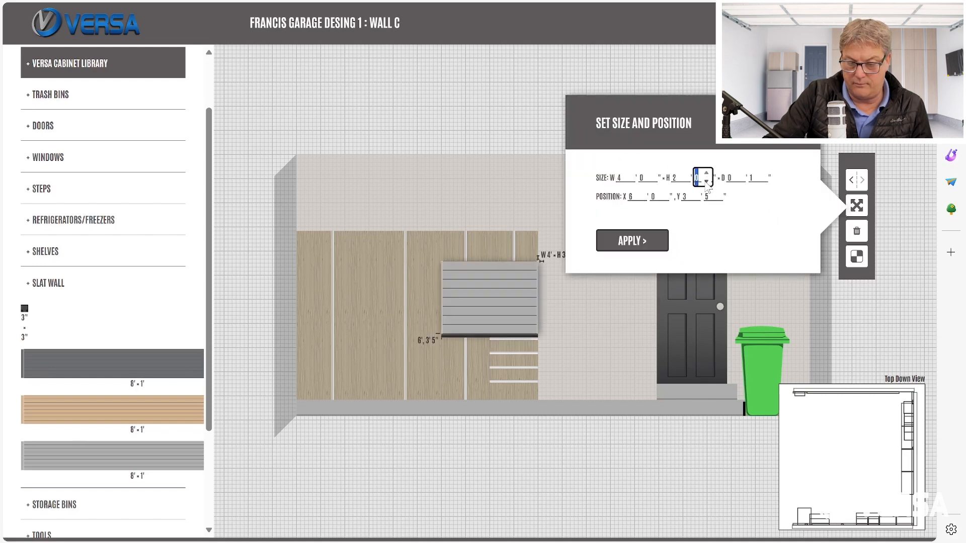
pyautogui.tripleClick(708, 174)
pyautogui.click(645, 249)
pyautogui.click(857, 205)
pyautogui.click(706, 174)
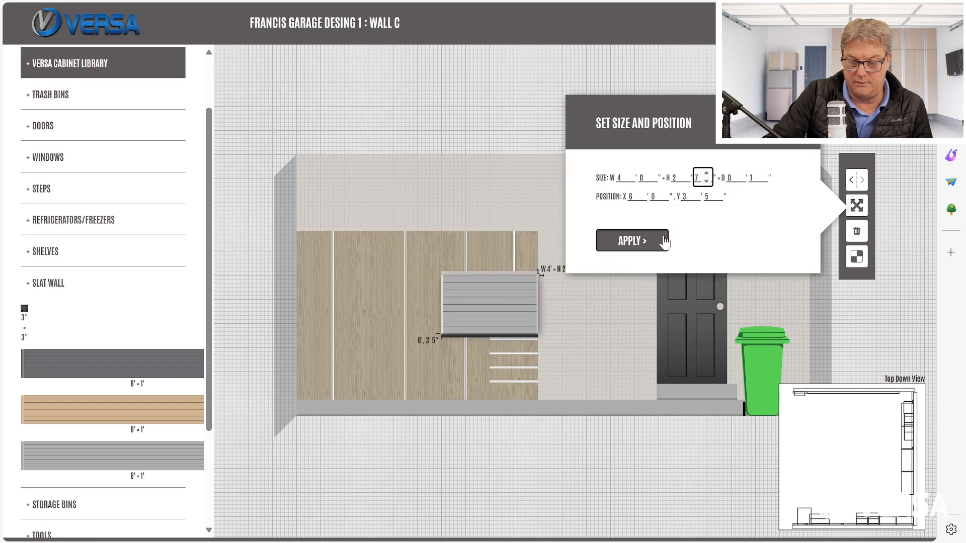
pyautogui.click(660, 238)
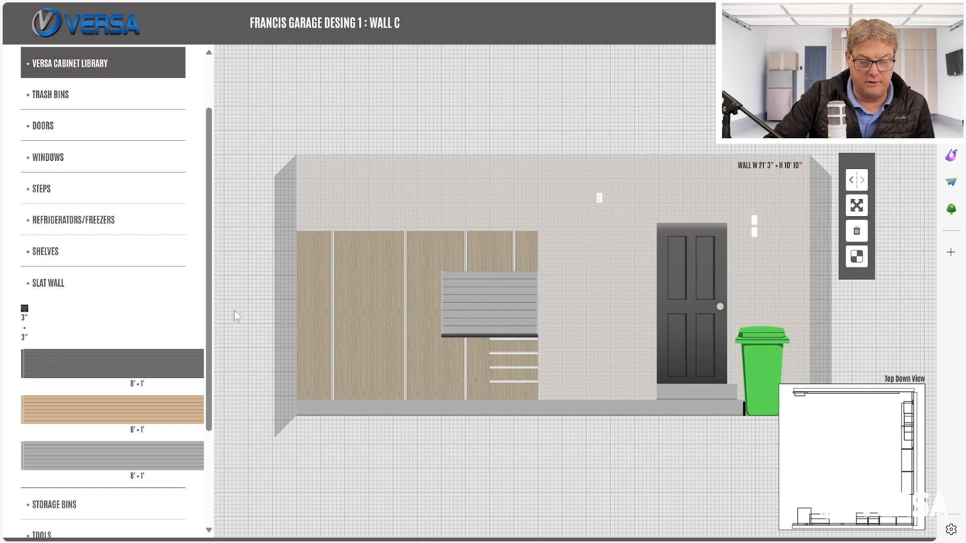
# Step: Arrange two drills, three screwdrivers, a hammer and a saw on the slat wall
pyautogui.scroll(-3, 191, 312)
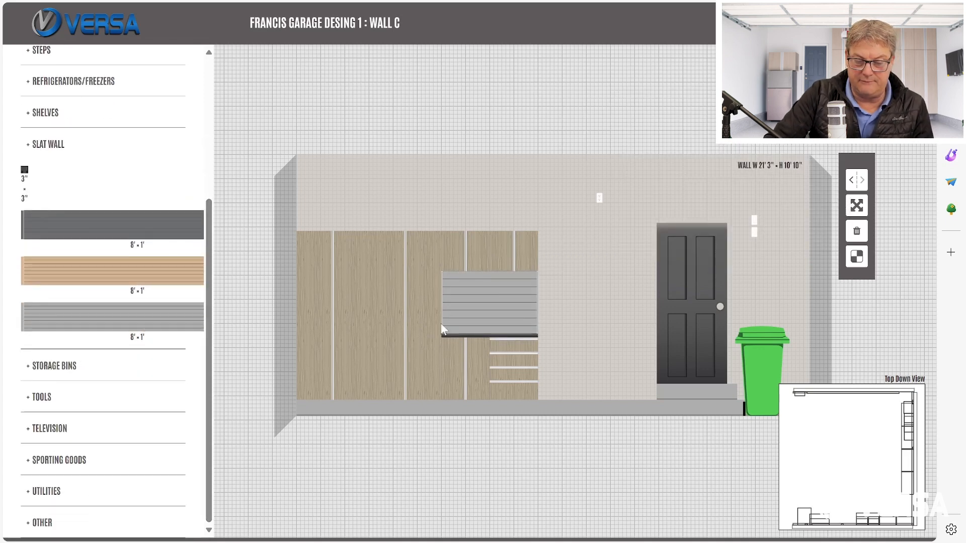
pyautogui.click(43, 398)
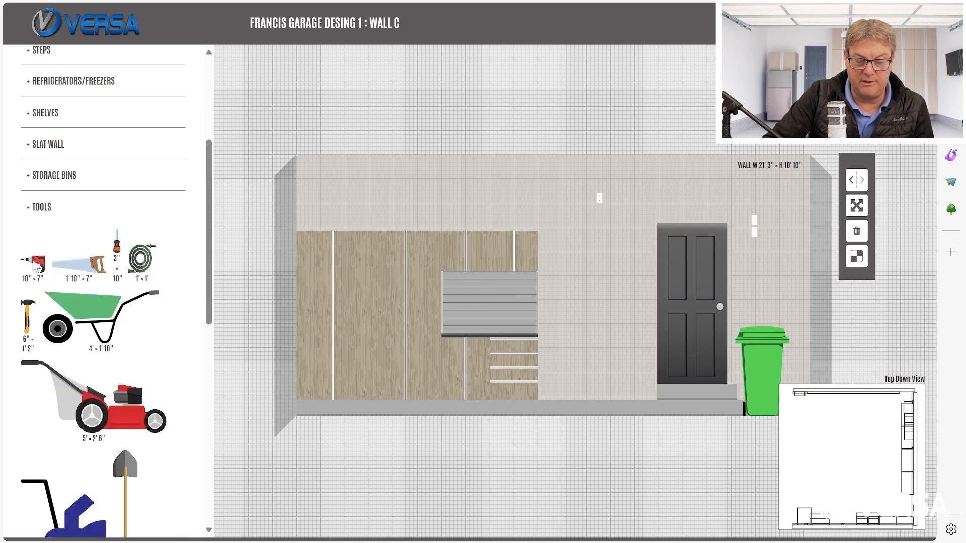
pyautogui.moveTo(35, 266); pyautogui.dragTo(520, 322)
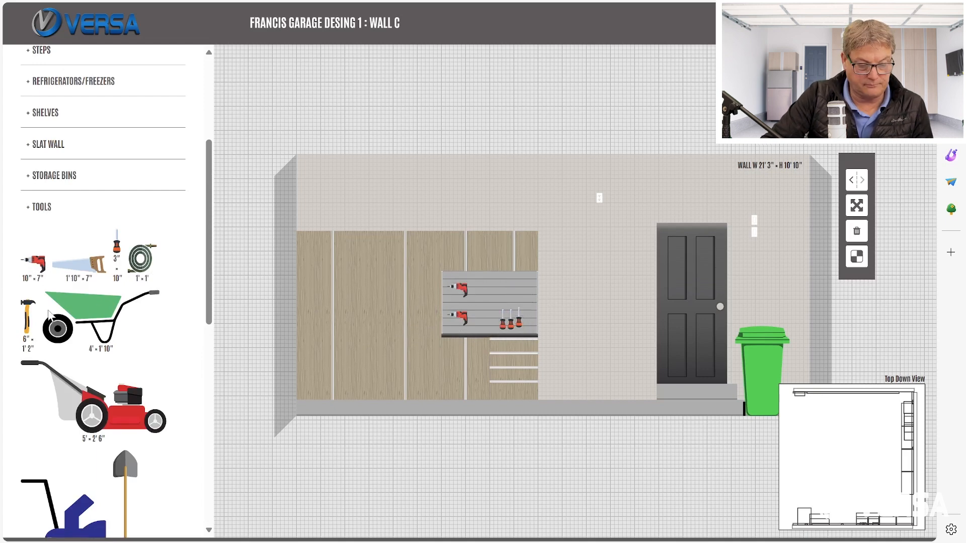
pyautogui.click(83, 271)
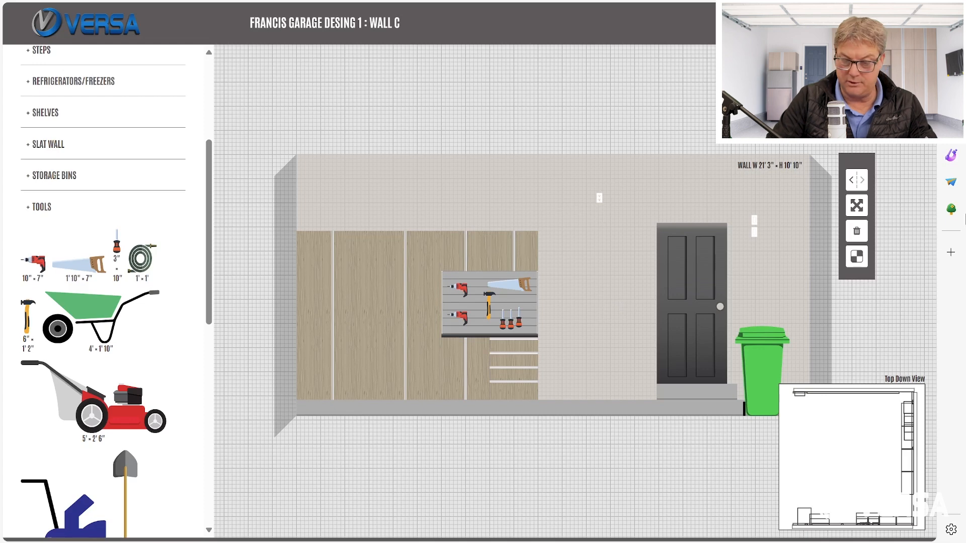
# Step: Move the outlet onto the slat wall at X 8' 4", Y 3' 6", with the screwdrivers shifted clear beside it
pyautogui.click(857, 205)
pyautogui.click(635, 196)
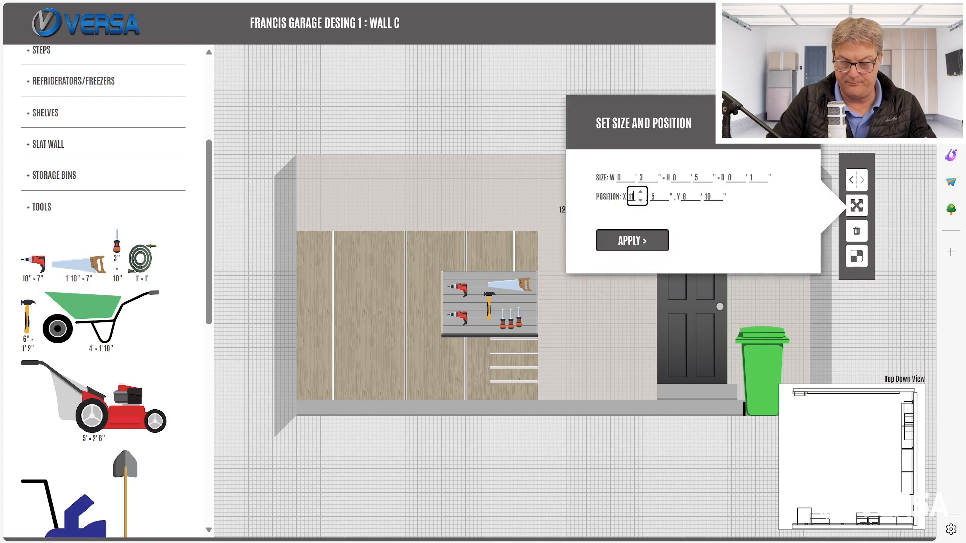
pyautogui.tripleClick(641, 200)
pyautogui.click(664, 201)
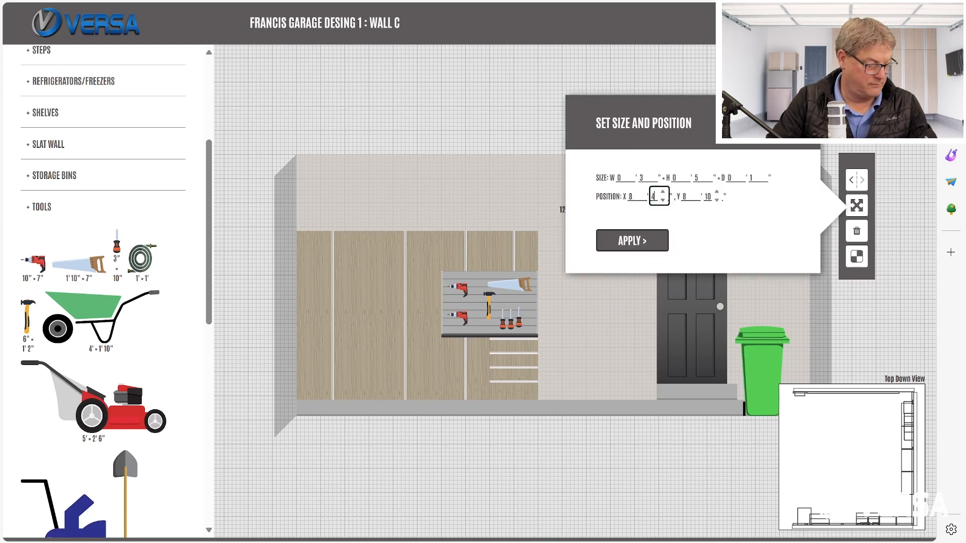
pyautogui.click(694, 200)
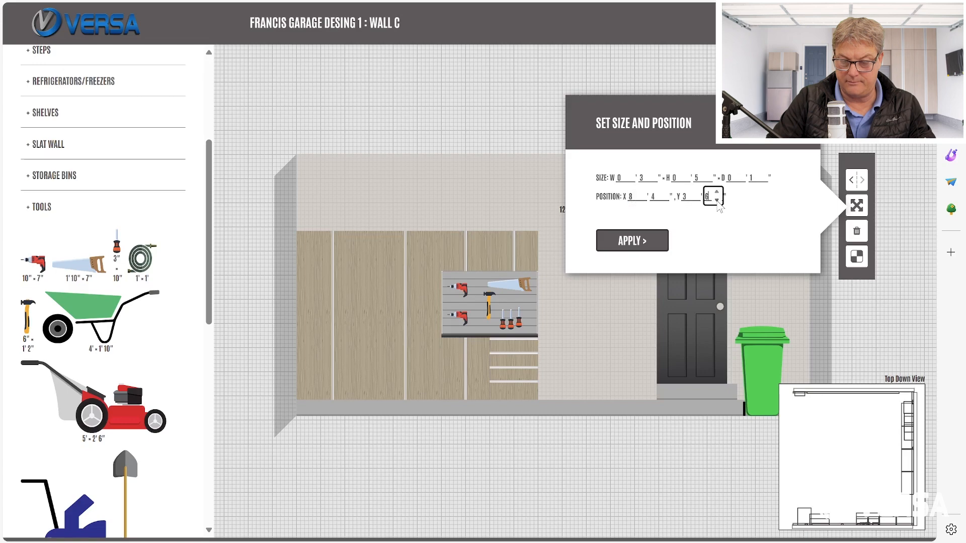
pyautogui.click(632, 241)
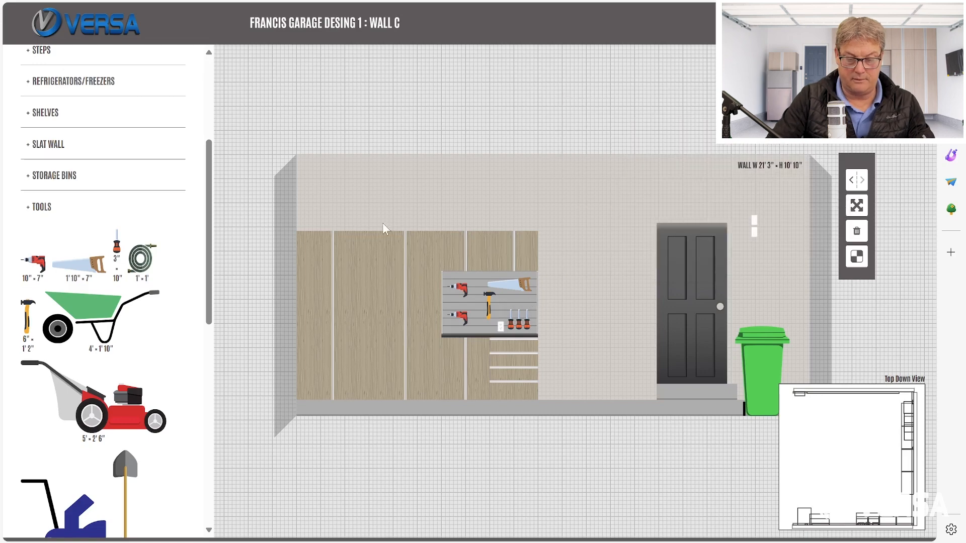
# Step: Place a Flavie T248416 tall cabinet against the open end of the work top, level with the other tall cabinets
pyautogui.scroll(5, 203, 169)
pyautogui.click(30, 136)
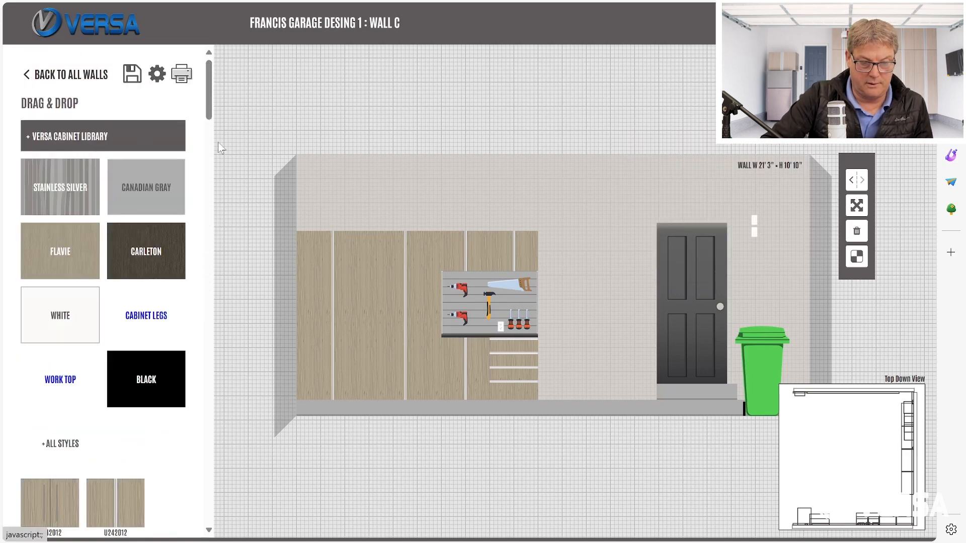
pyautogui.moveTo(211, 98); pyautogui.dragTo(219, 355)
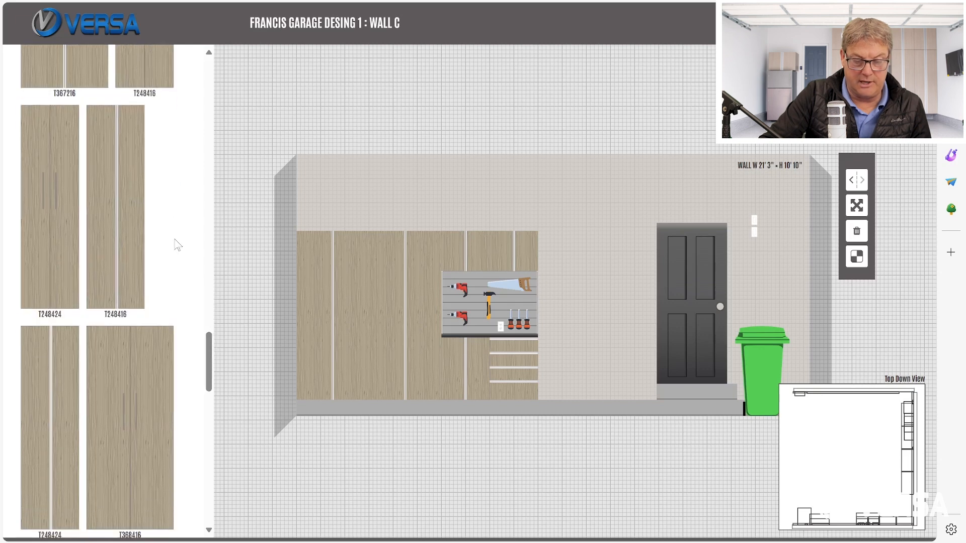
pyautogui.moveTo(127, 220); pyautogui.dragTo(583, 351)
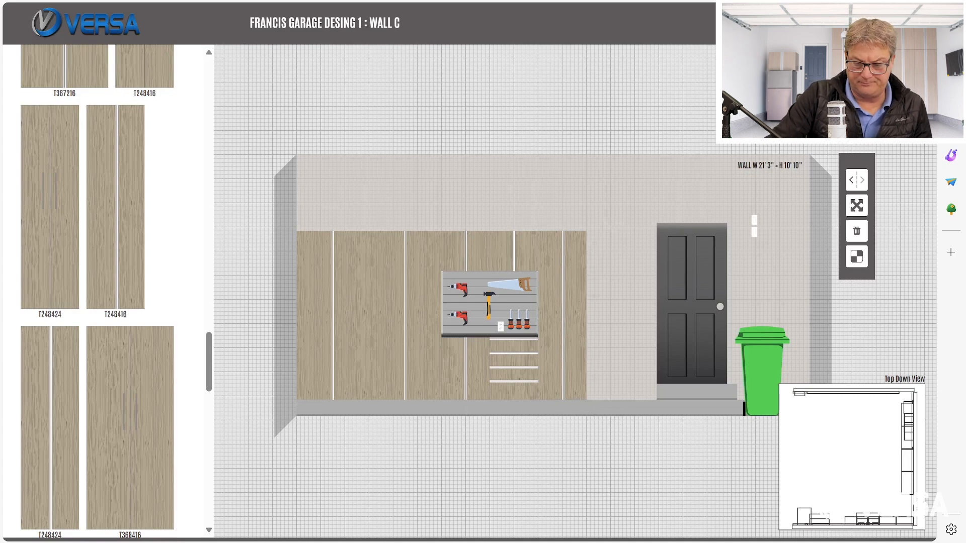
# Step: Save Wall C and return to the overview of all walls
pyautogui.moveTo(209, 348); pyautogui.dragTo(258, 21)
pyautogui.click(132, 74)
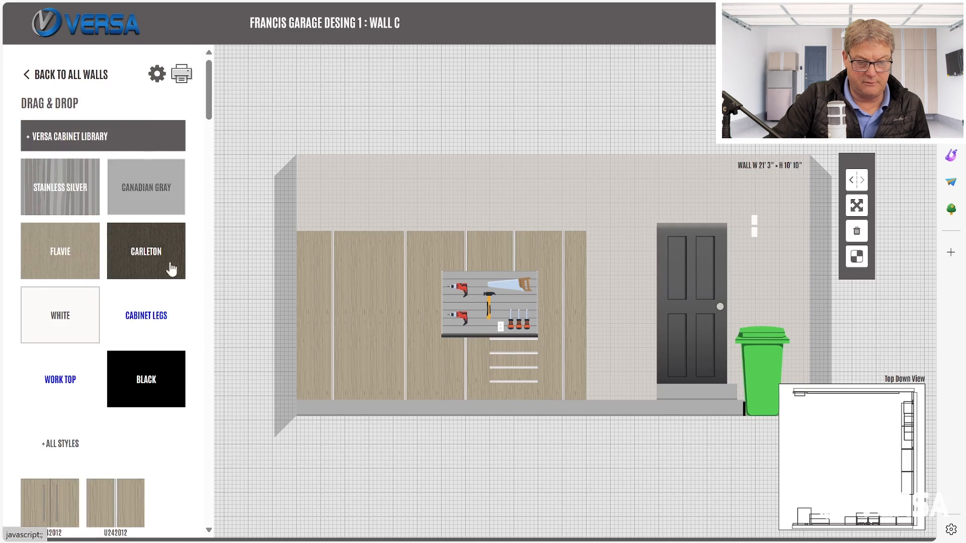
pyautogui.click(89, 75)
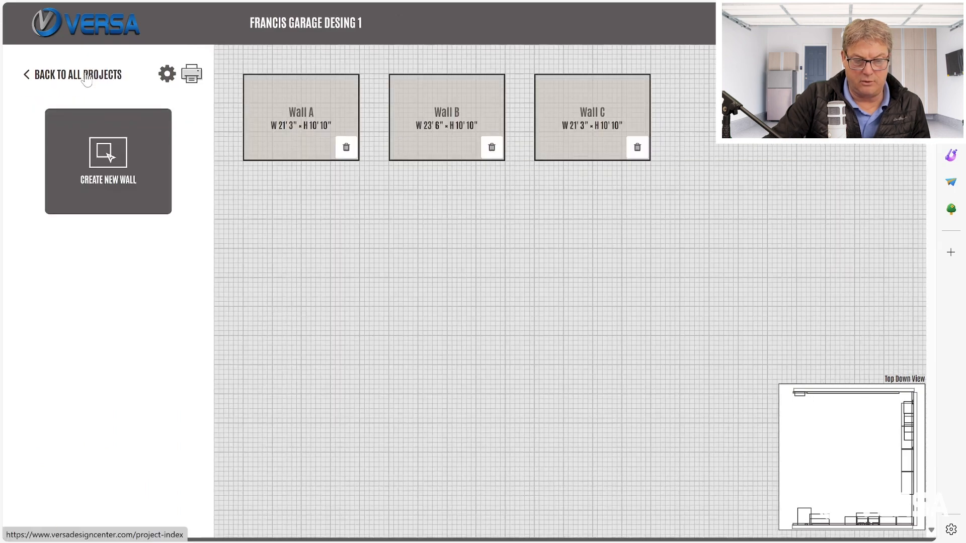
# Step: Start a new wall titled Wall D, 3' 9" wide and 10' 10" high
pyautogui.click(129, 164)
pyautogui.click(276, 179)
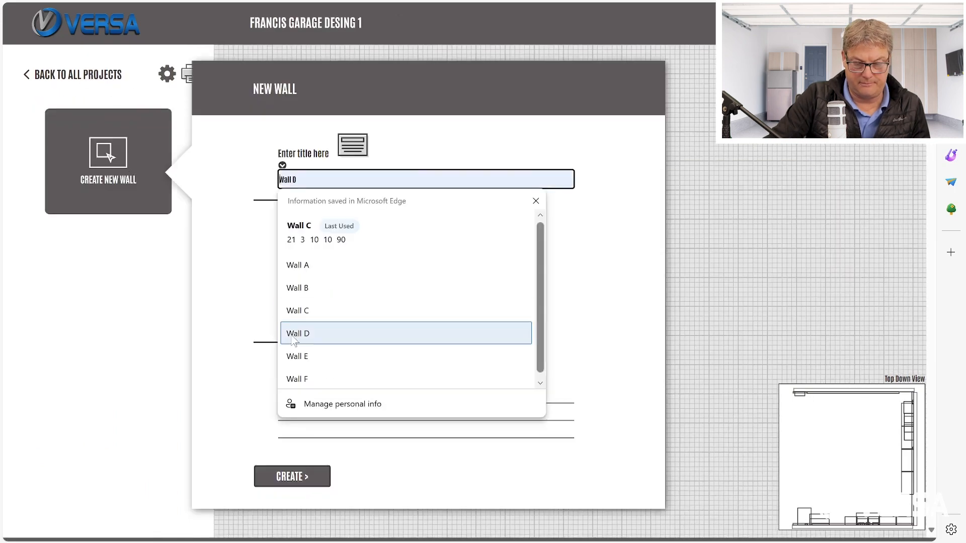
pyautogui.click(322, 333)
pyautogui.press('Tab')
pyautogui.write('3')
pyautogui.press('Tab')
pyautogui.write('9')
pyautogui.press('Tab')
pyautogui.write('10')
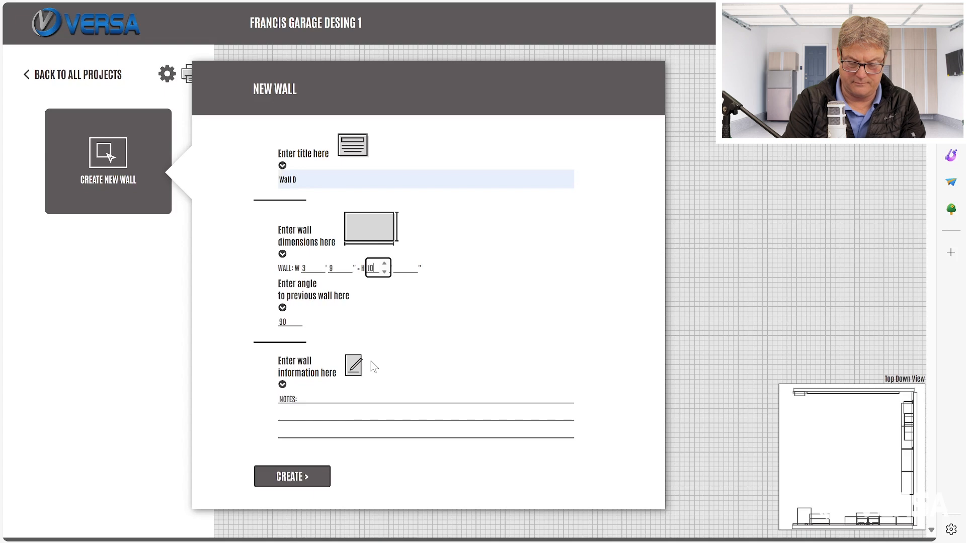
pyautogui.press('Tab')
pyautogui.write('10')
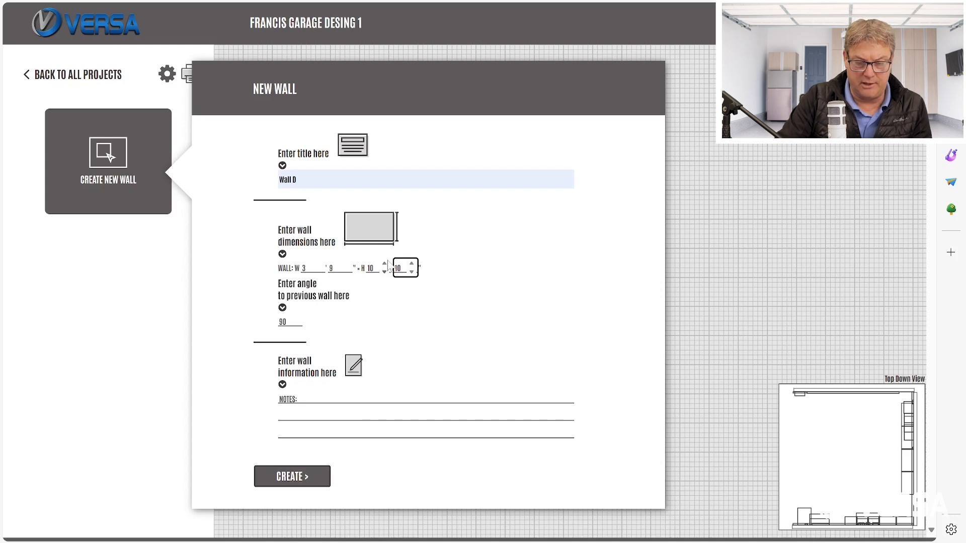
# Step: Change the angle to the previous wall so that Wall D turns outward from Wall C, and create it
pyautogui.press('Tab')
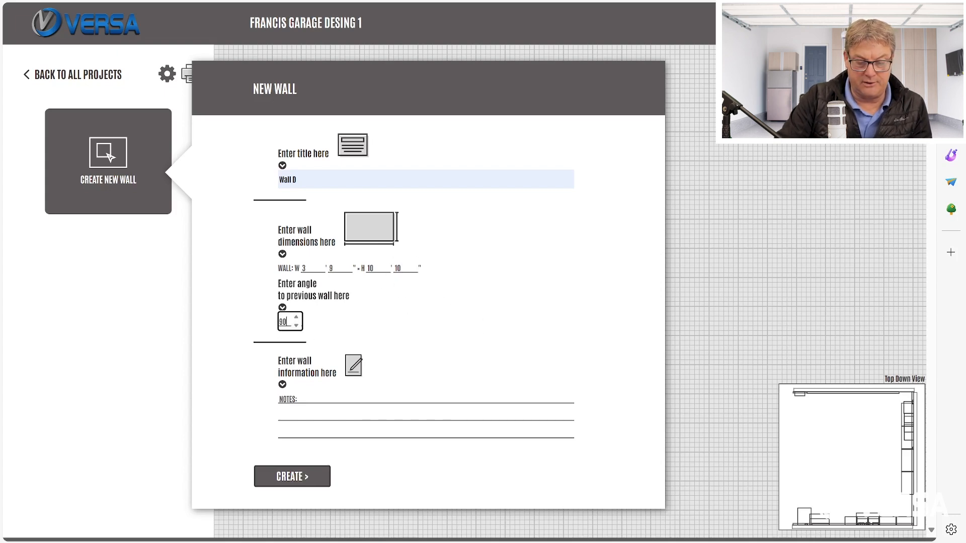
pyautogui.write('27')
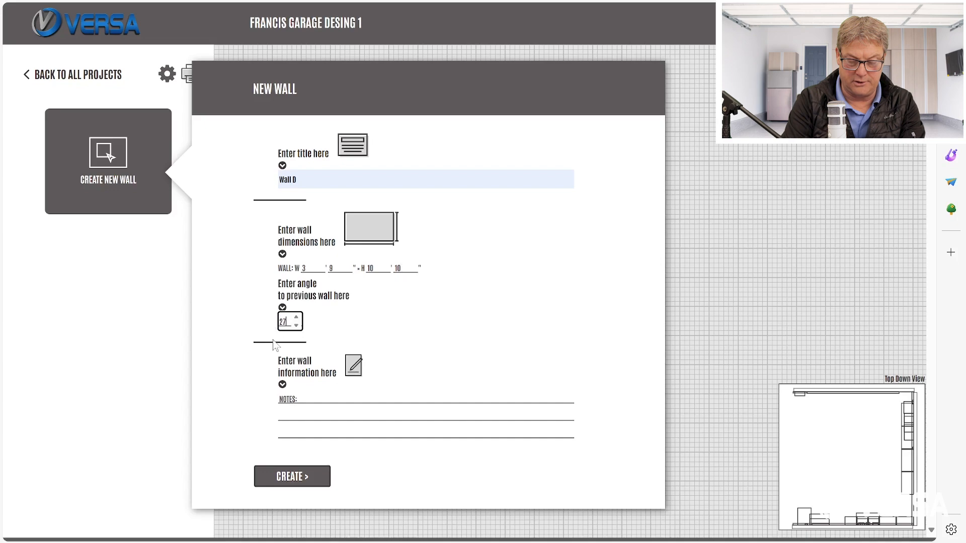
pyautogui.click(284, 481)
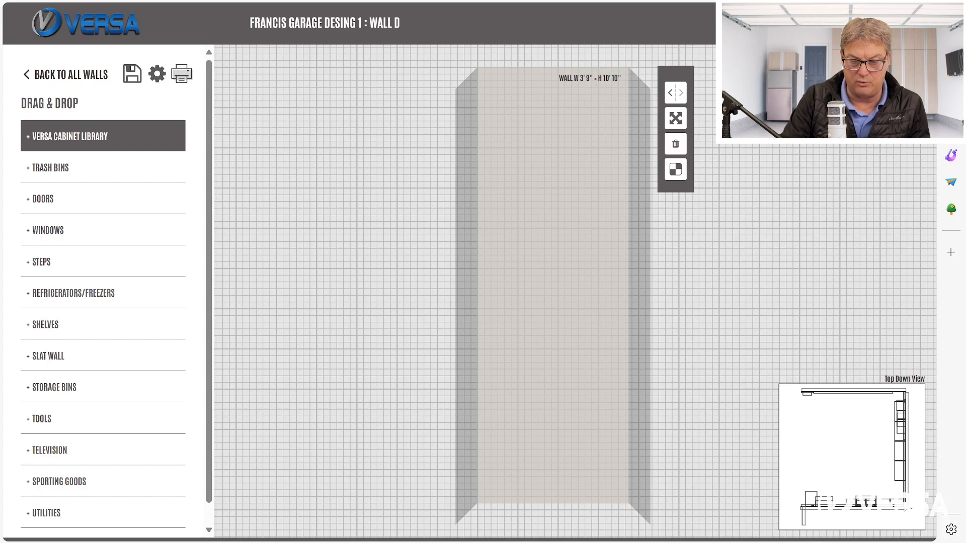
# Step: Return to the wall overview and create Wall E, 11' 7" wide and 10' 10" high, at 90° to the previous wall
pyautogui.click(93, 76)
pyautogui.click(127, 146)
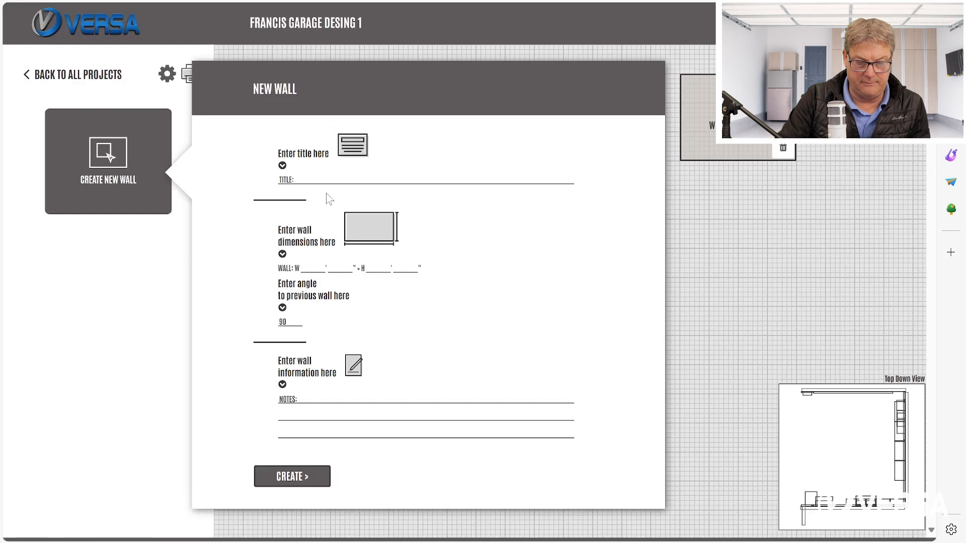
pyautogui.click(327, 179)
pyautogui.click(302, 356)
pyautogui.press('Tab')
pyautogui.write('11')
pyautogui.press('Tab')
pyautogui.write('7')
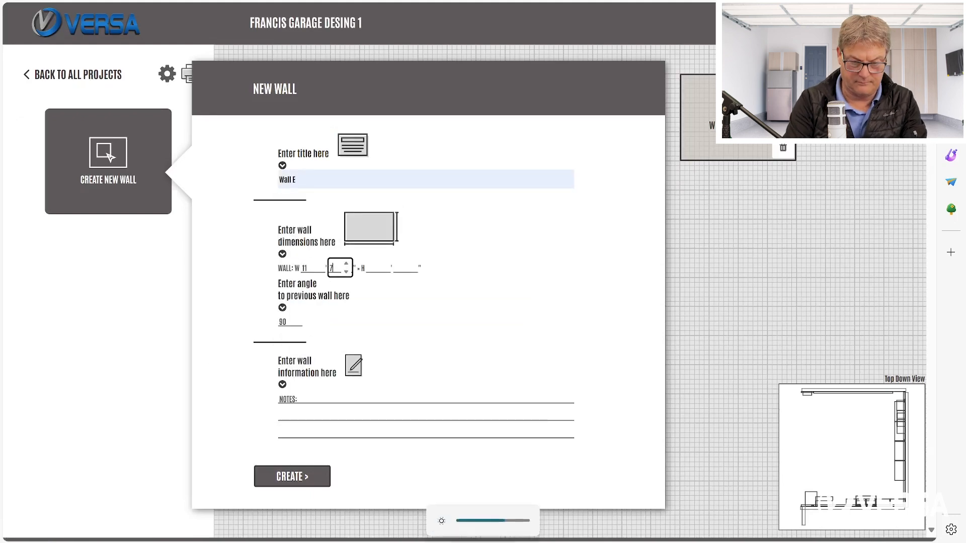
pyautogui.press('Tab')
pyautogui.write('10')
pyautogui.press('Tab')
pyautogui.write('10')
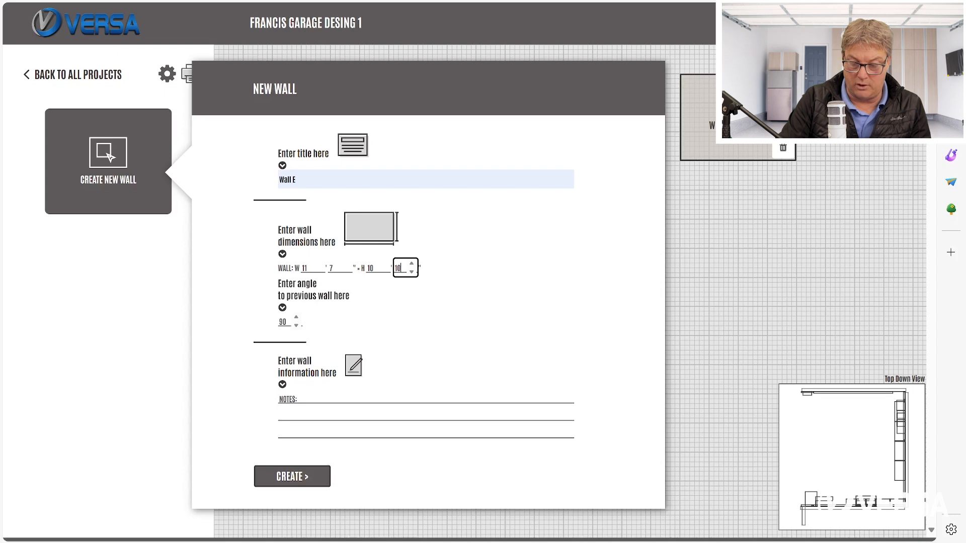
pyautogui.click(309, 475)
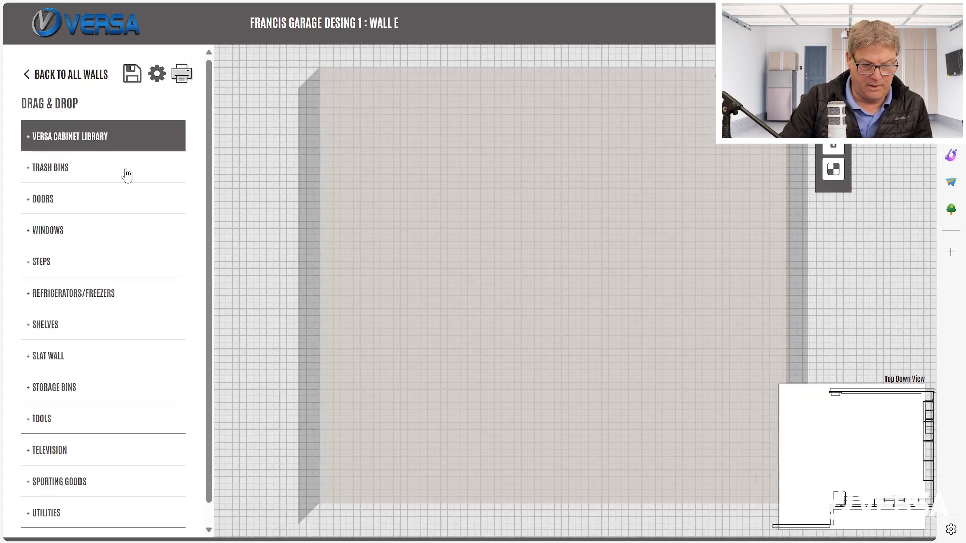
# Step: Add the 1' 4" × 10" utility control box to Wall E and set its position to X 5' 3", Y 4' 9"
pyautogui.scroll(-1, 200, 109)
pyautogui.click(50, 492)
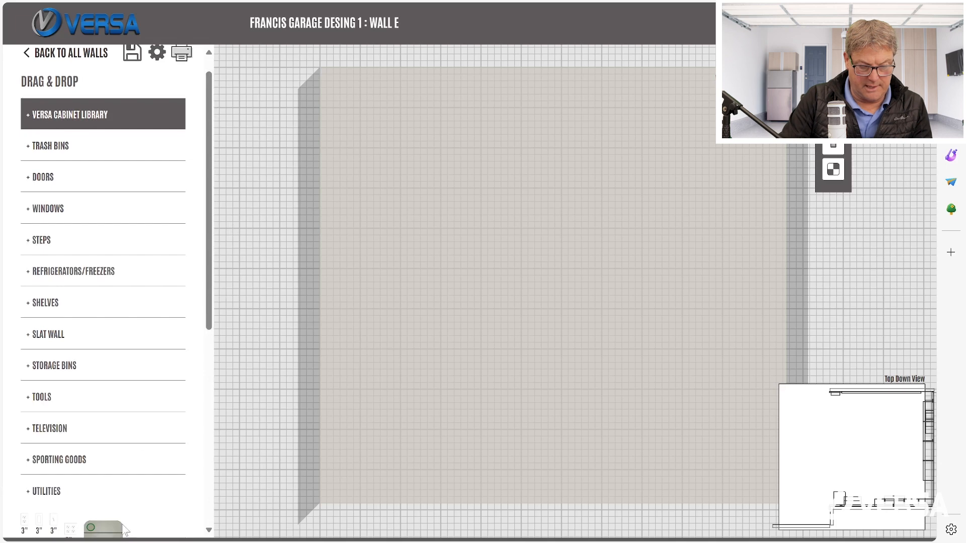
pyautogui.scroll(-1, 217, 314)
pyautogui.scroll(-6, 217, 315)
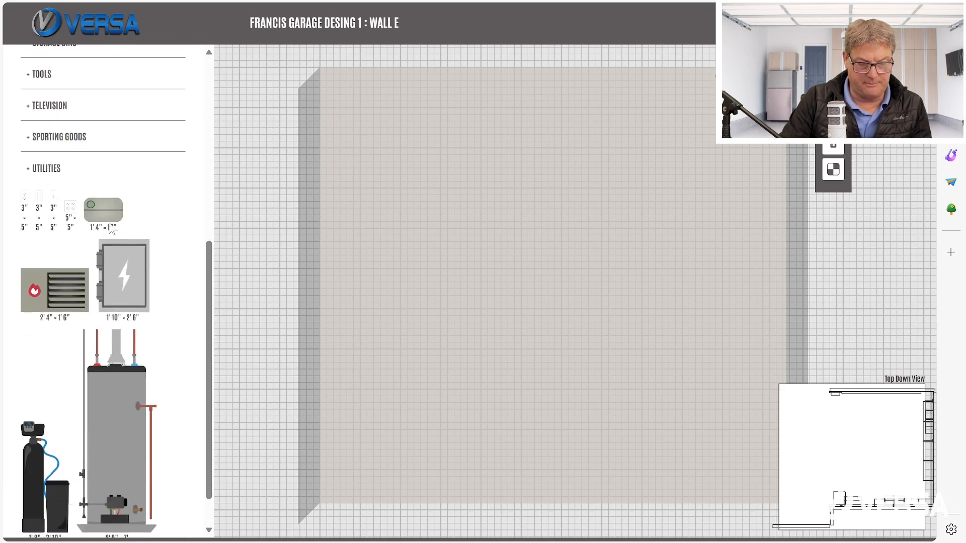
pyautogui.moveTo(110, 217); pyautogui.dragTo(544, 292)
pyautogui.doubleClick(608, 108)
pyautogui.write('5')
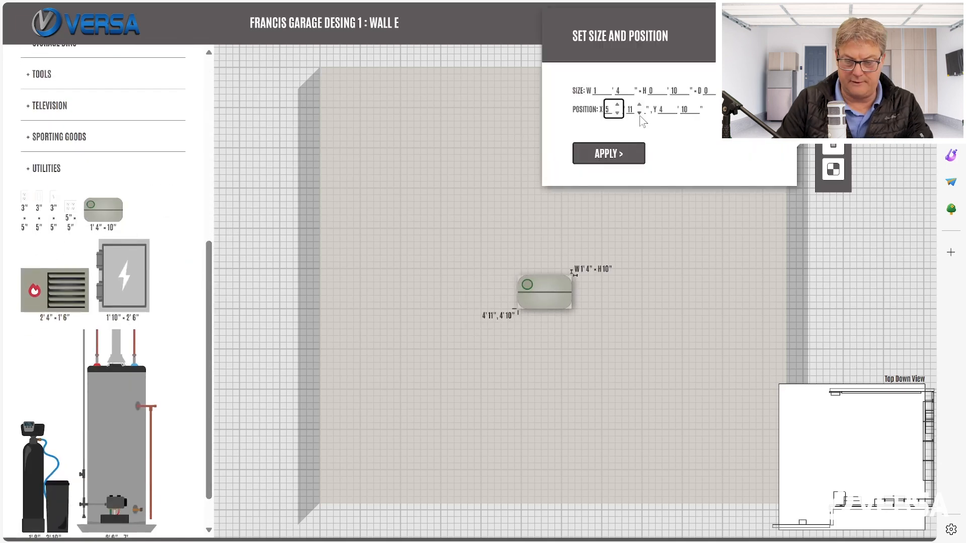
pyautogui.press('Tab')
pyautogui.write('3')
pyautogui.click(693, 113)
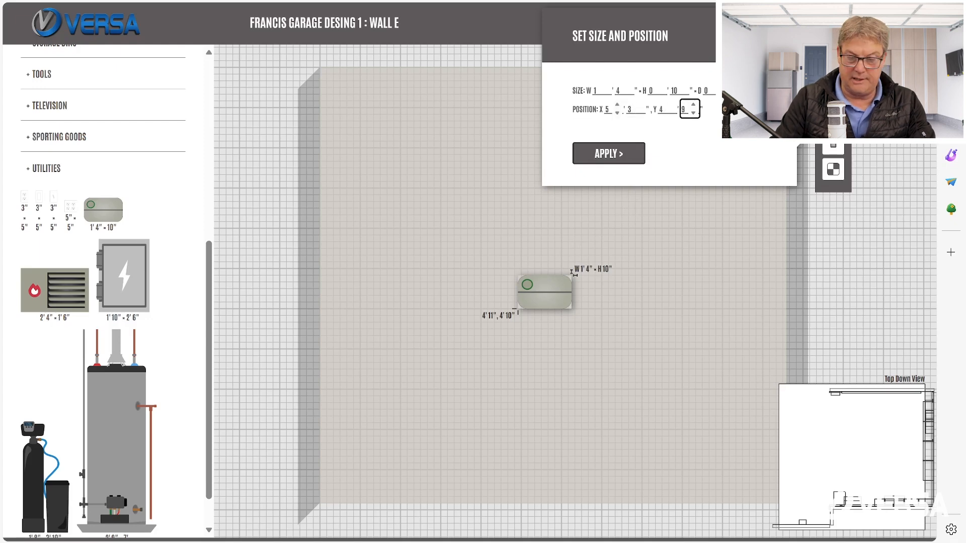
# Step: Resize the control box to 8" wide and 6" high, and apply its size and position
pyautogui.click(605, 94)
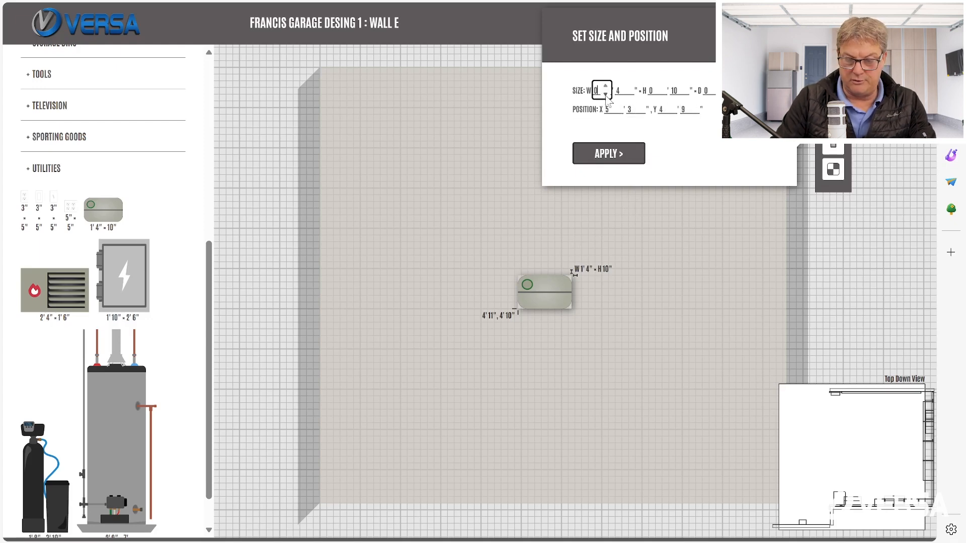
pyautogui.click(628, 86)
pyautogui.click(629, 86)
pyautogui.click(628, 86)
pyautogui.click(628, 86)
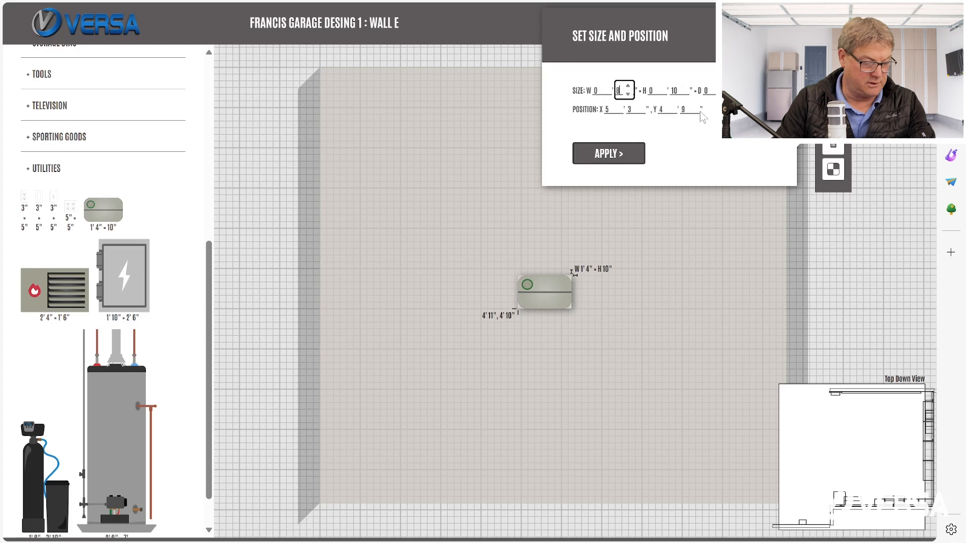
pyautogui.click(683, 94)
pyautogui.click(683, 95)
pyautogui.click(683, 95)
pyautogui.click(684, 95)
pyautogui.click(623, 153)
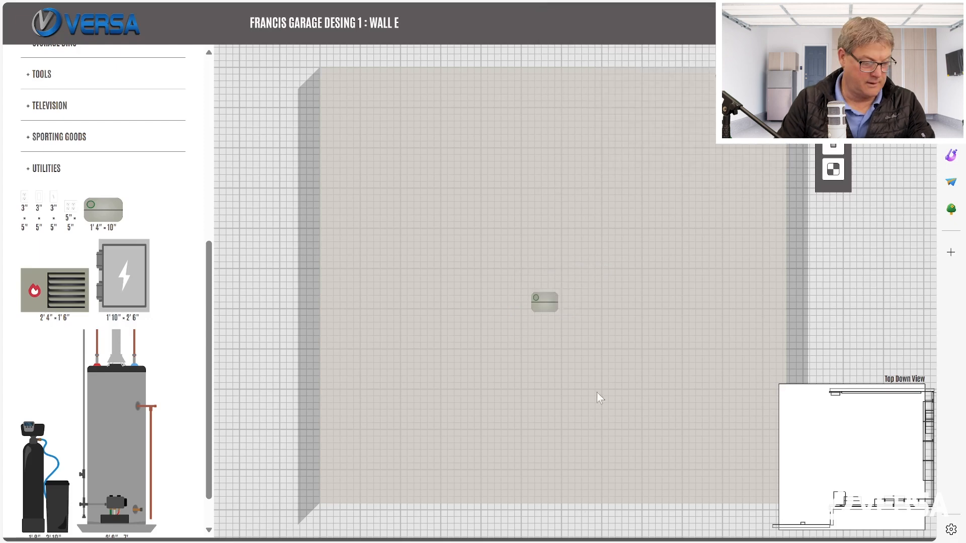
# Step: Place a 3" × 5" outlet below and just right of the control box, increasing its X by 2" and lowering its Y by 4"
pyautogui.moveTo(24, 197); pyautogui.dragTo(574, 341)
pyautogui.click(639, 106)
pyautogui.click(638, 105)
pyautogui.click(692, 113)
pyautogui.click(692, 113)
pyautogui.click(692, 114)
pyautogui.click(693, 113)
pyautogui.click(617, 150)
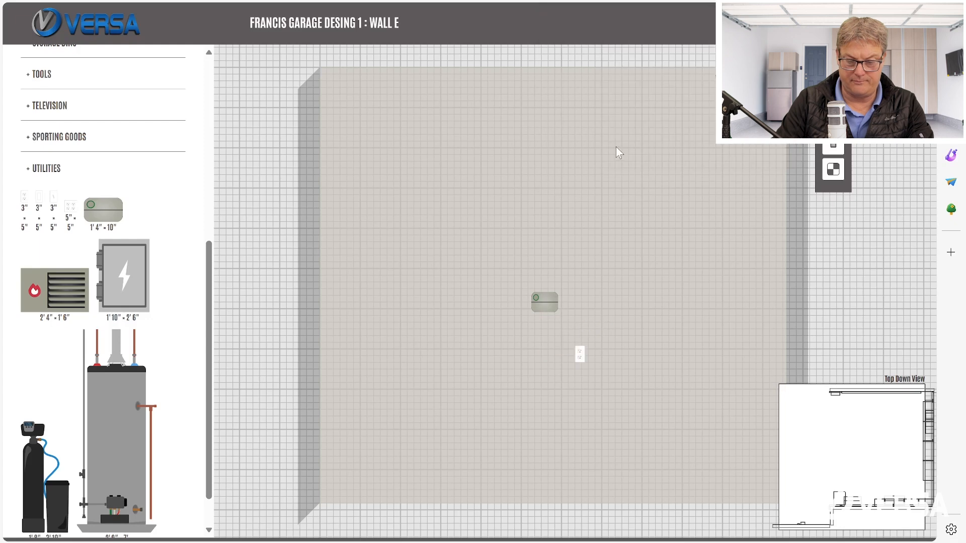
# Step: Add the 6' × 2' 7" overhead storage rack against the top of Wall E at about X 2' 10", Y 8' 3"
pyautogui.scroll(3, 166, 251)
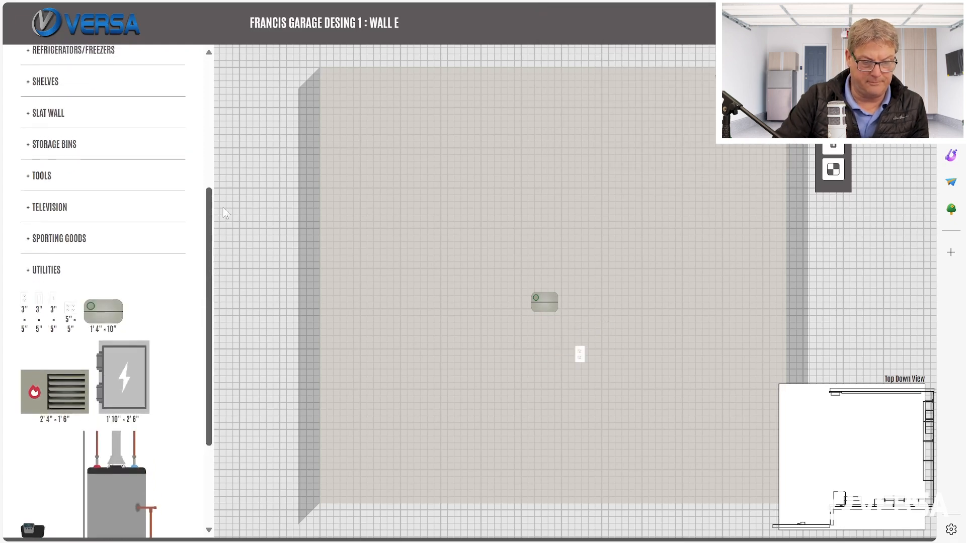
pyautogui.scroll(-4, 155, 253)
pyautogui.scroll(5, 155, 253)
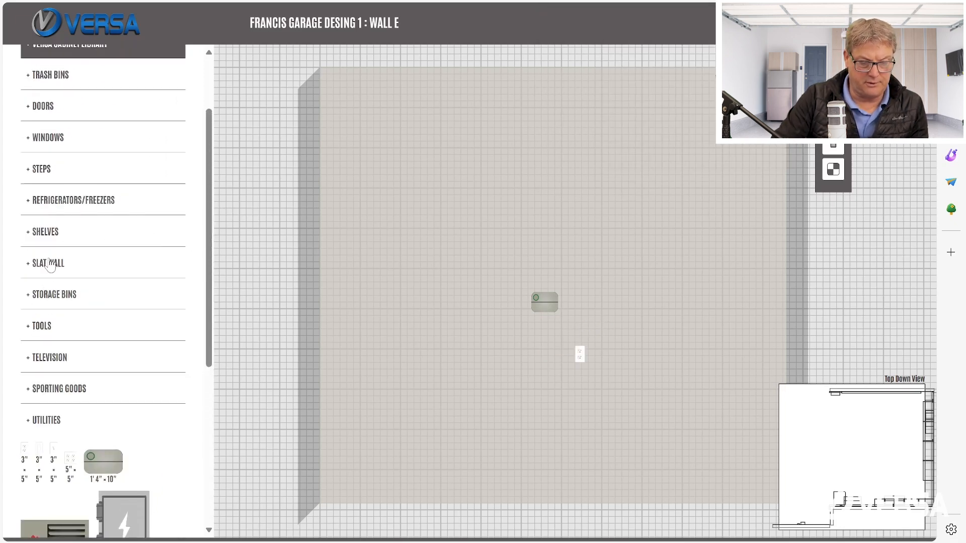
pyautogui.click(66, 297)
pyautogui.click(129, 240)
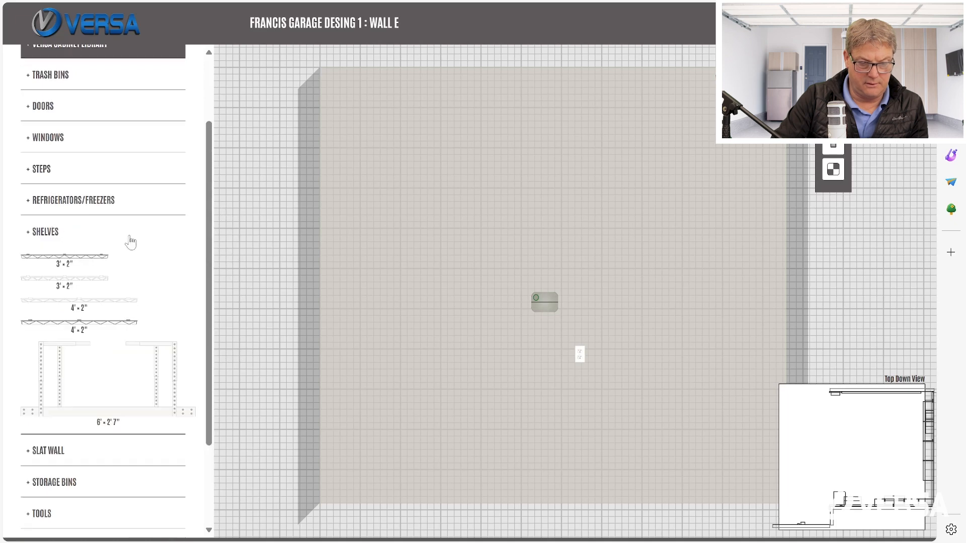
pyautogui.scroll(-3, 201, 202)
pyautogui.moveTo(119, 275); pyautogui.dragTo(557, 119)
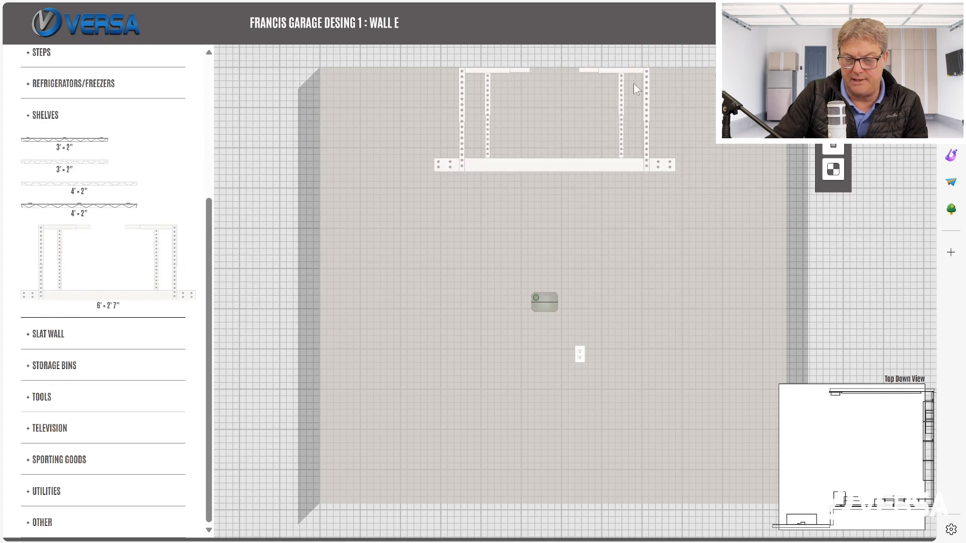
# Step: Set the overhead rack's height to 3' 7" and lower it to X 2' 9", Y 7' 3" so it hangs from the ceiling
pyautogui.click(833, 121)
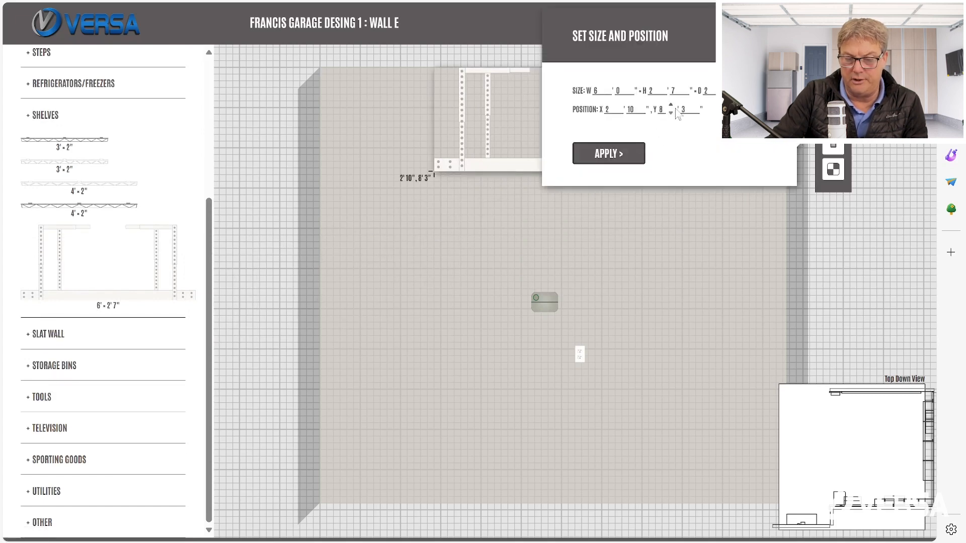
pyautogui.click(661, 86)
pyautogui.click(584, 160)
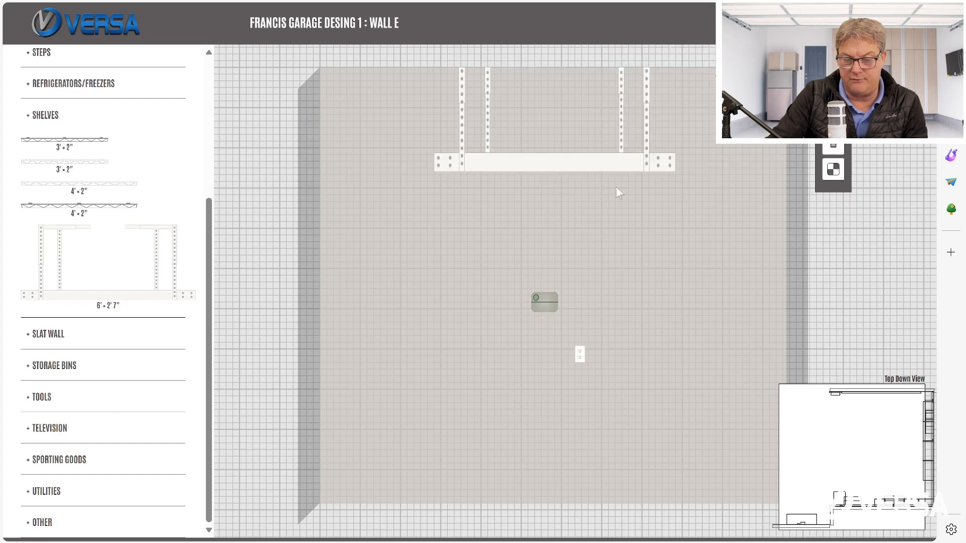
pyautogui.moveTo(644, 166); pyautogui.dragTo(634, 205)
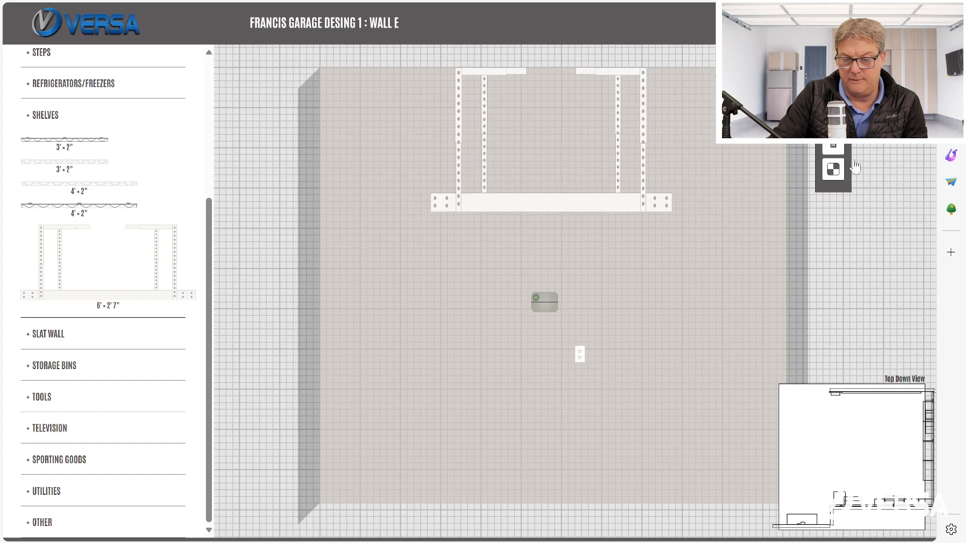
# Step: Set the overhead rack's width to 8' and its depth to 4'
pyautogui.click(833, 169)
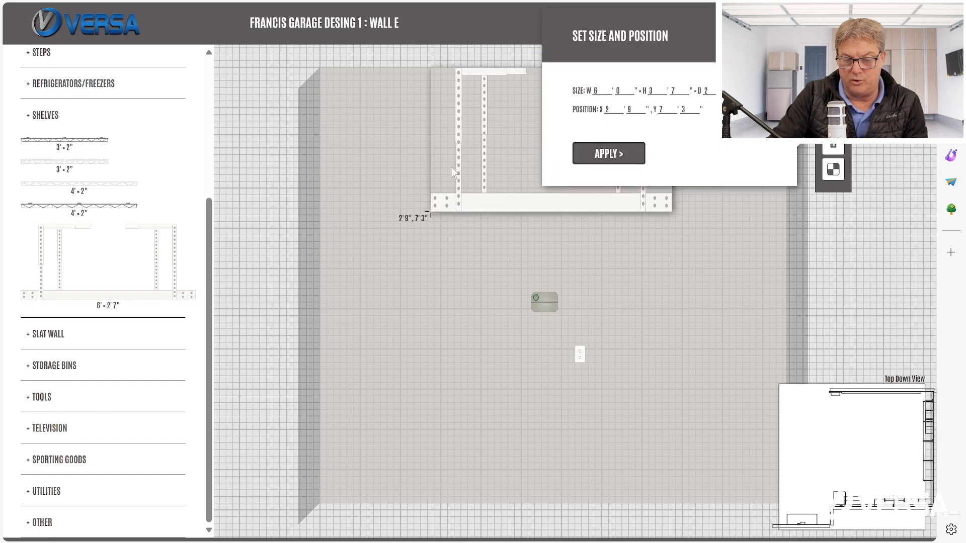
pyautogui.click(608, 87)
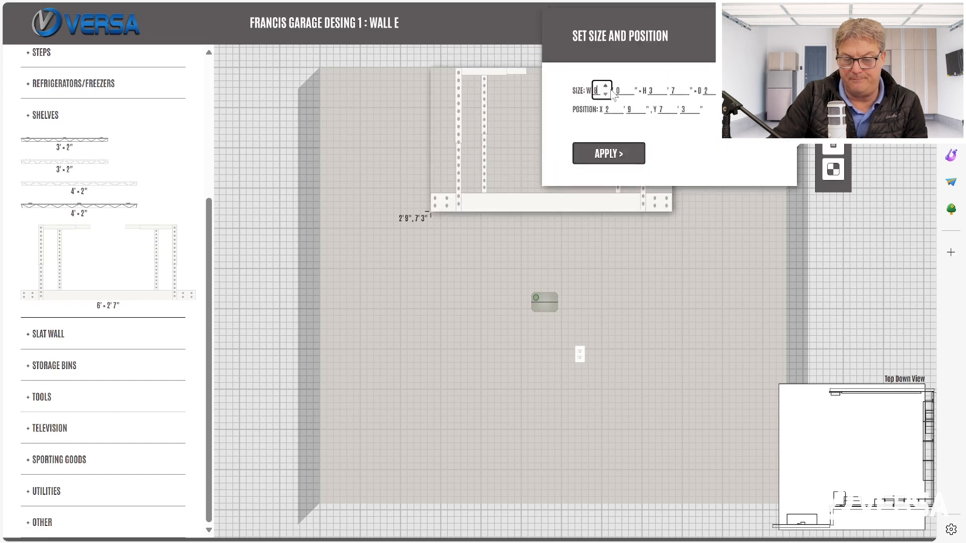
pyautogui.click(661, 87)
pyautogui.click(661, 103)
pyautogui.click(661, 94)
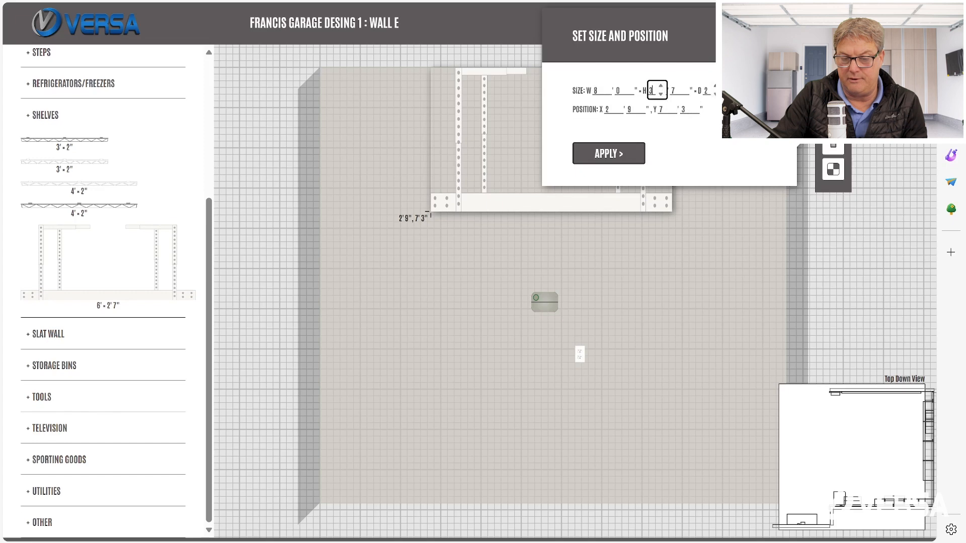
pyautogui.doubleClick(716, 86)
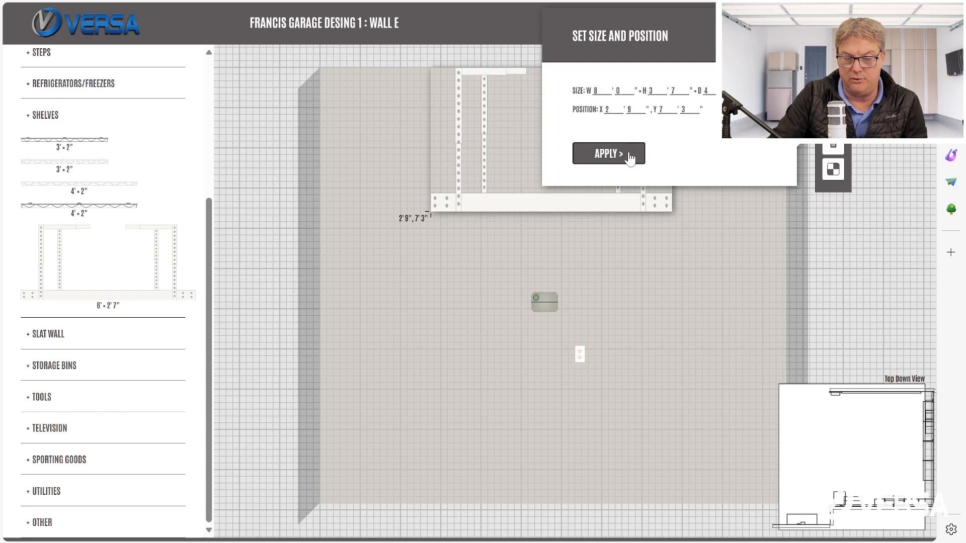
pyautogui.click(608, 153)
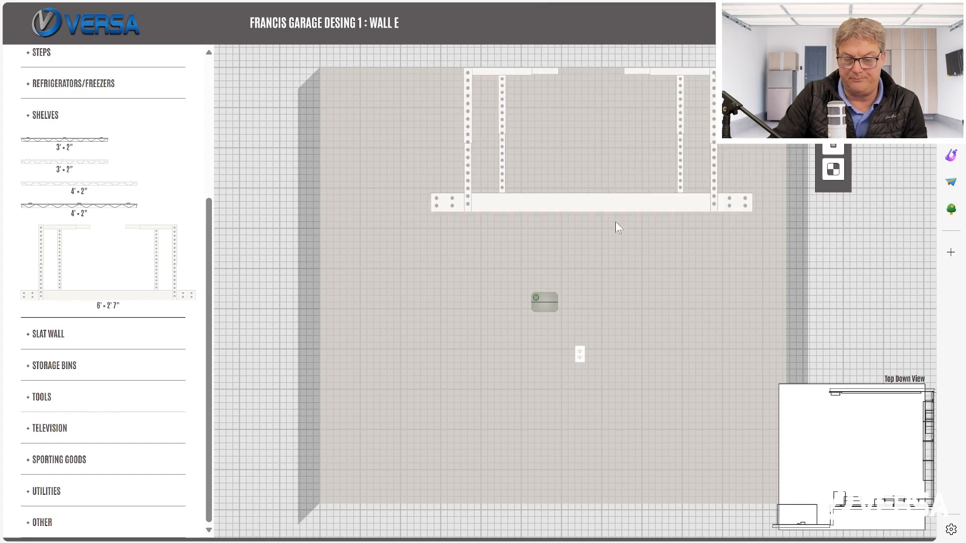
# Step: Place two 2' × 1' 5" blue storage bins side by side on the overhead rack, with the rack in front and shifted slightly left
pyautogui.click(57, 369)
pyautogui.moveTo(133, 345); pyautogui.dragTo(476, 181)
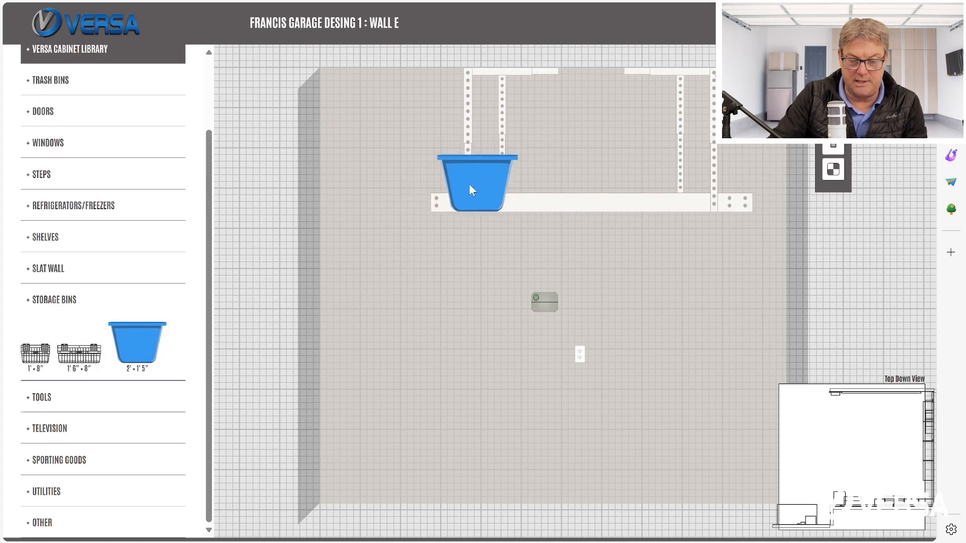
pyautogui.moveTo(134, 345); pyautogui.dragTo(566, 185)
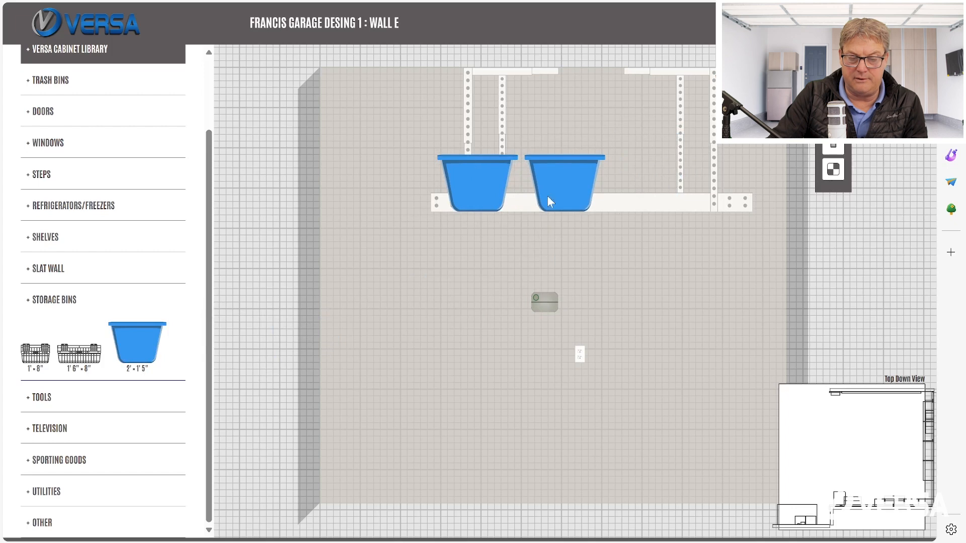
pyautogui.click(674, 200)
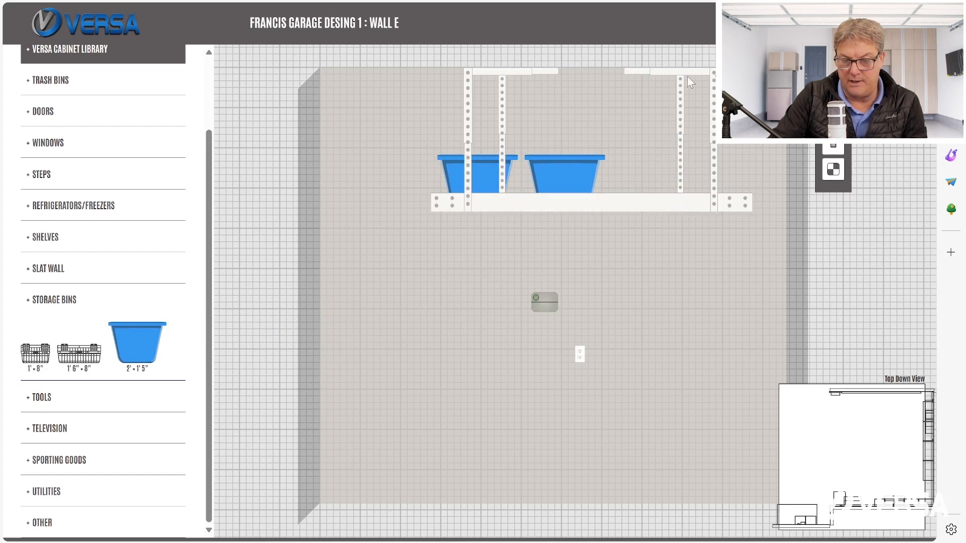
pyautogui.moveTo(690, 81); pyautogui.dragTo(715, 149)
# Step: Place the 2' 6" × 5' 6" refrigerator with right-side handles on the floor, right of the control box and over the outlet
pyautogui.scroll(2, 131, 81)
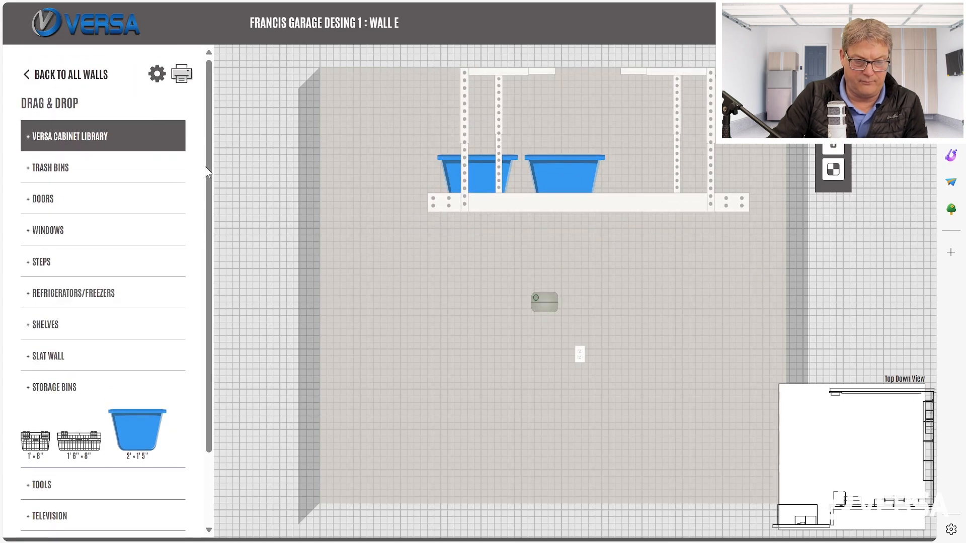
pyautogui.scroll(-2, 76, 201)
pyautogui.click(73, 206)
pyautogui.moveTo(133, 344); pyautogui.dragTo(620, 394)
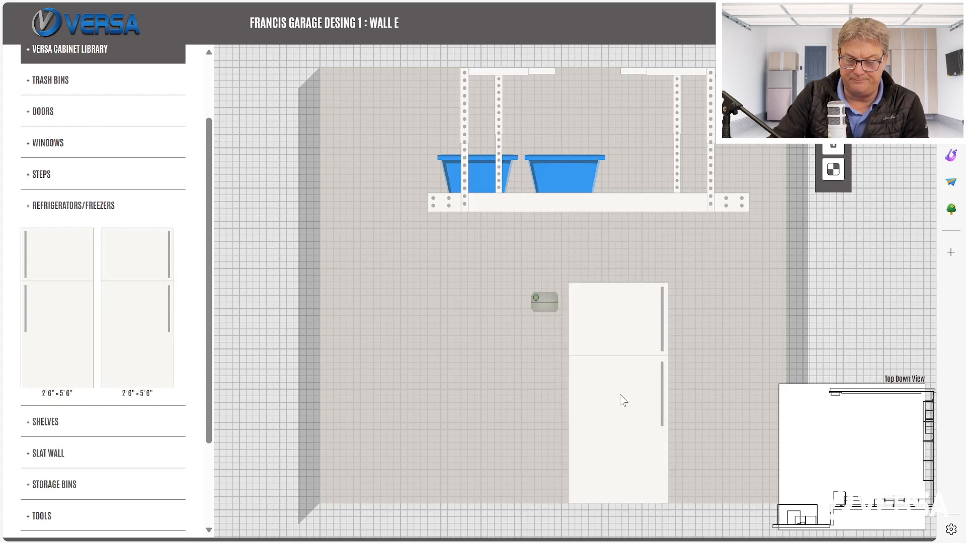
# Step: Replace the refrigerator with a gray step spanning the full width of Wall E's floor, and save the wall
pyautogui.click(833, 146)
pyautogui.click(63, 169)
pyautogui.moveTo(106, 203); pyautogui.dragTo(437, 491)
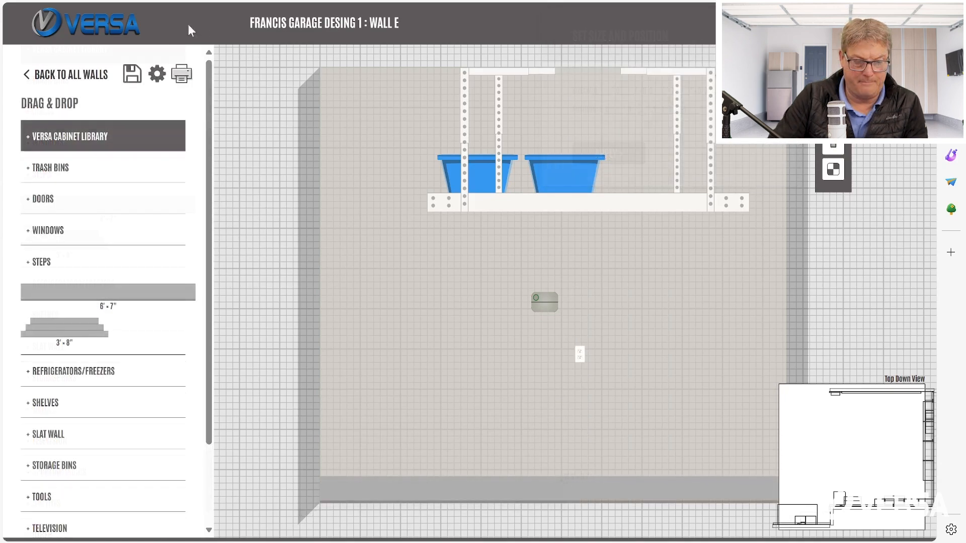
pyautogui.click(132, 74)
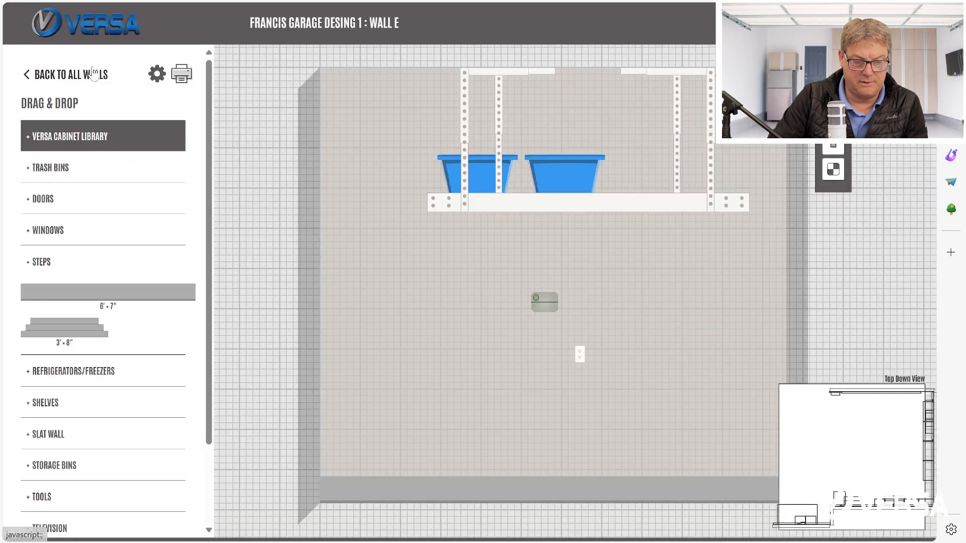
pyautogui.click(91, 75)
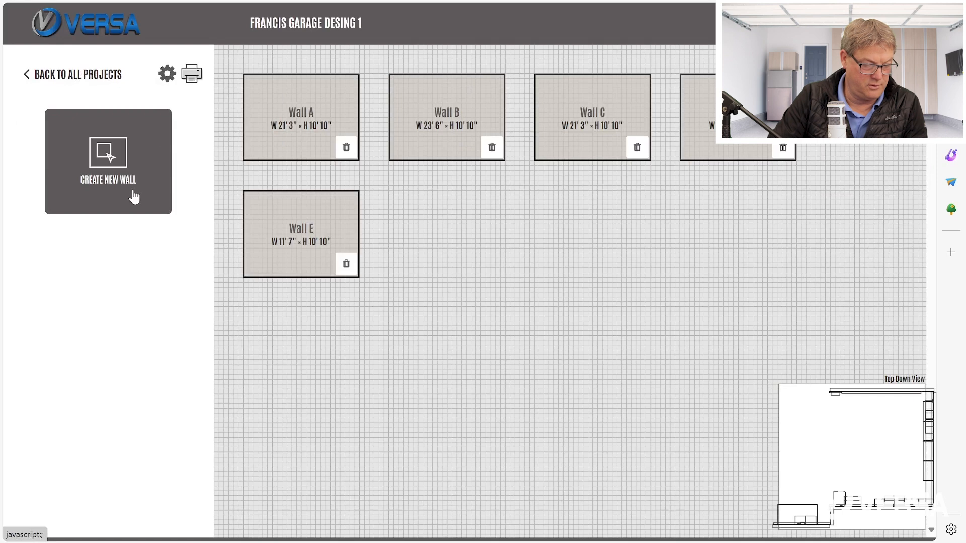
# Step: Create a new wall titled Wall F, 25' 2" wide and 10' 10" high
pyautogui.click(147, 151)
pyautogui.click(298, 378)
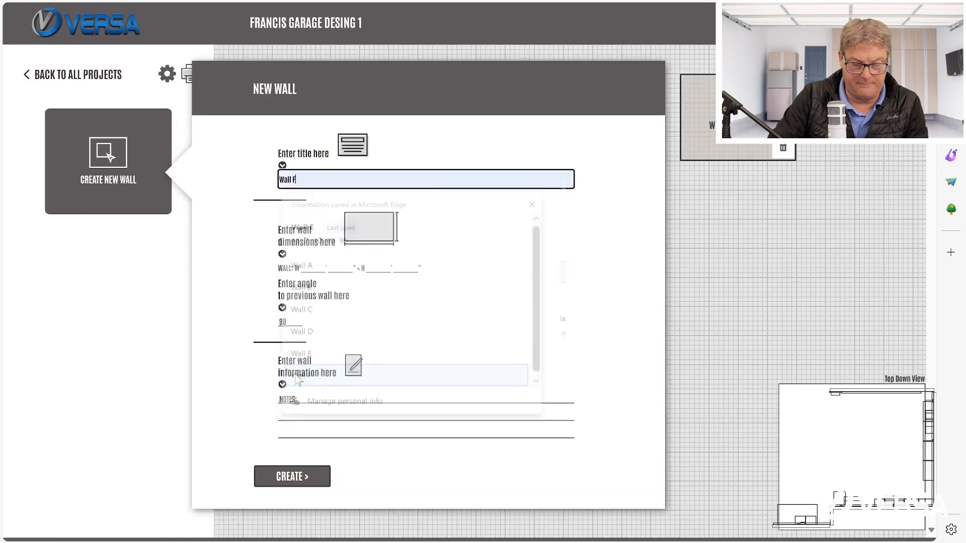
pyautogui.press('Tab')
pyautogui.write('25')
pyautogui.press('Tab')
pyautogui.write('2')
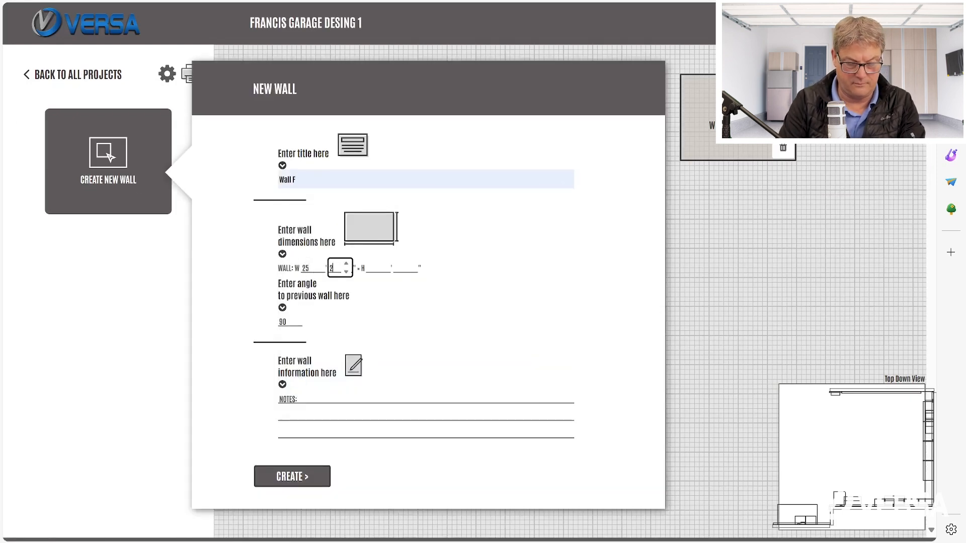
pyautogui.press('Tab')
pyautogui.write('10')
pyautogui.press('Tab')
pyautogui.write('10')
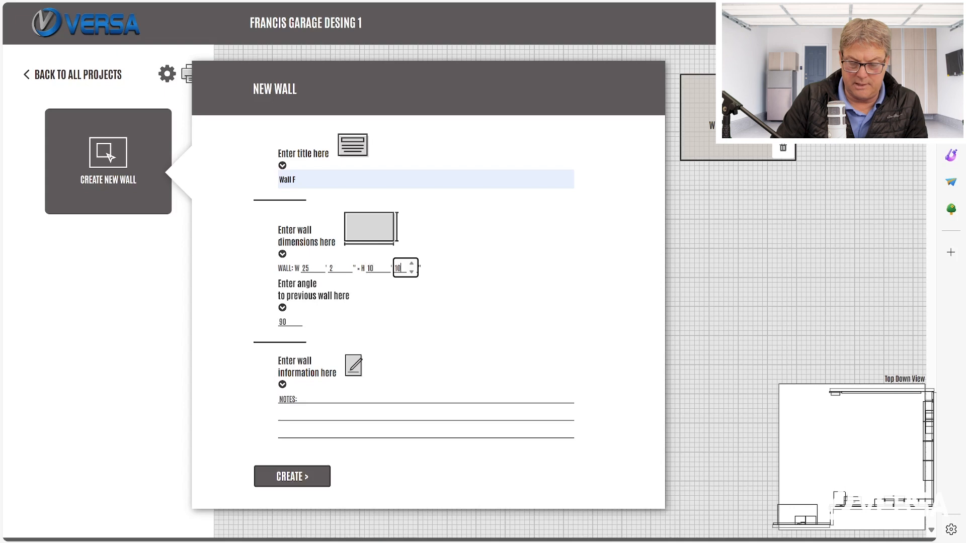
pyautogui.click(304, 478)
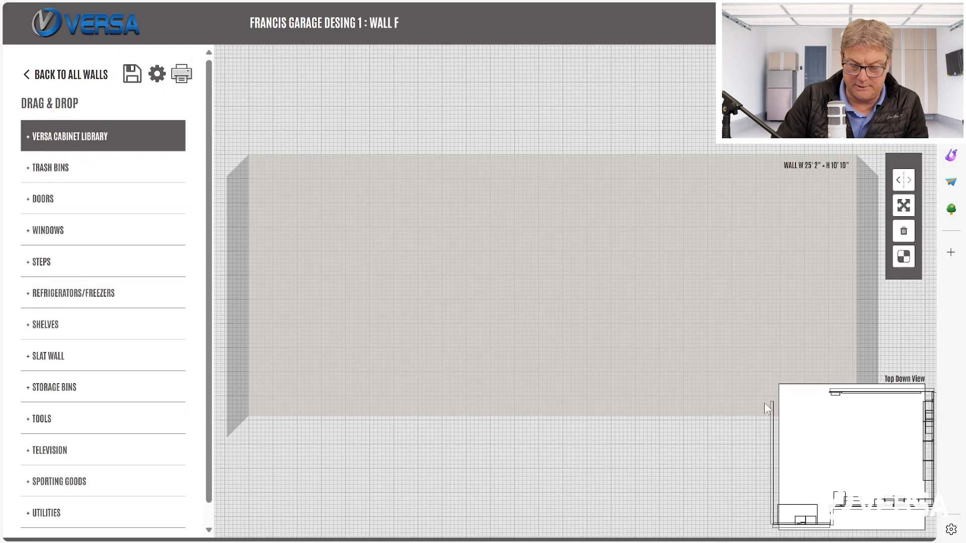
# Step: Place an outlet, an electrical panel and a double switch plate from the utilities on Wall F
pyautogui.click(45, 513)
pyautogui.moveTo(39, 166); pyautogui.dragTo(728, 300)
# Step: Place the 6' × 7" step on the floor at the wall's left end and set its position to X 0, Y 0
pyautogui.scroll(4, 69, 150)
pyautogui.click(42, 83)
pyautogui.moveTo(107, 192); pyautogui.dragTo(322, 410)
pyautogui.click(904, 205)
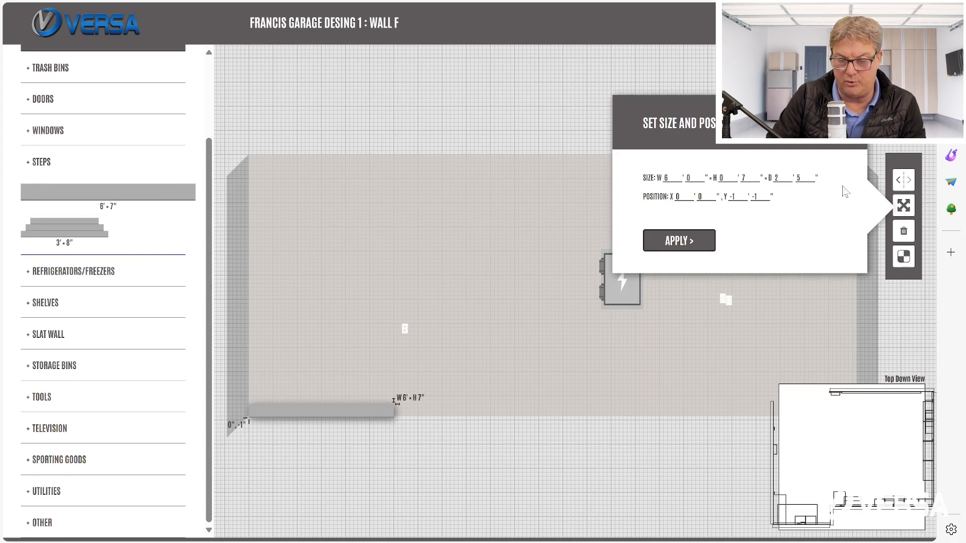
pyautogui.click(741, 192)
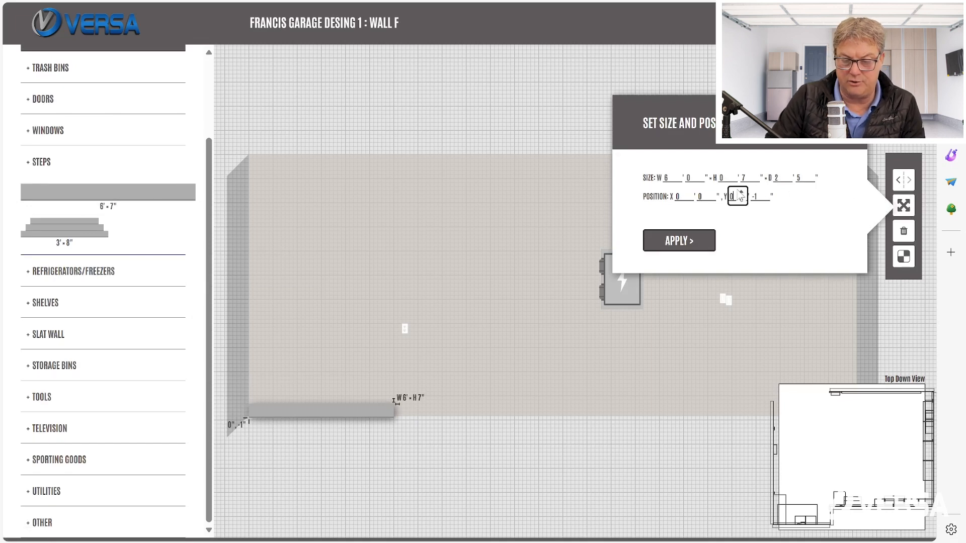
pyautogui.click(764, 192)
# Step: Resize the floor step to 25' 2" wide and 8" high, and reduce its depth to less than one foot
pyautogui.doubleClick(666, 178)
pyautogui.write('25')
pyautogui.doubleClick(700, 174)
pyautogui.click(753, 174)
pyautogui.doubleClick(786, 181)
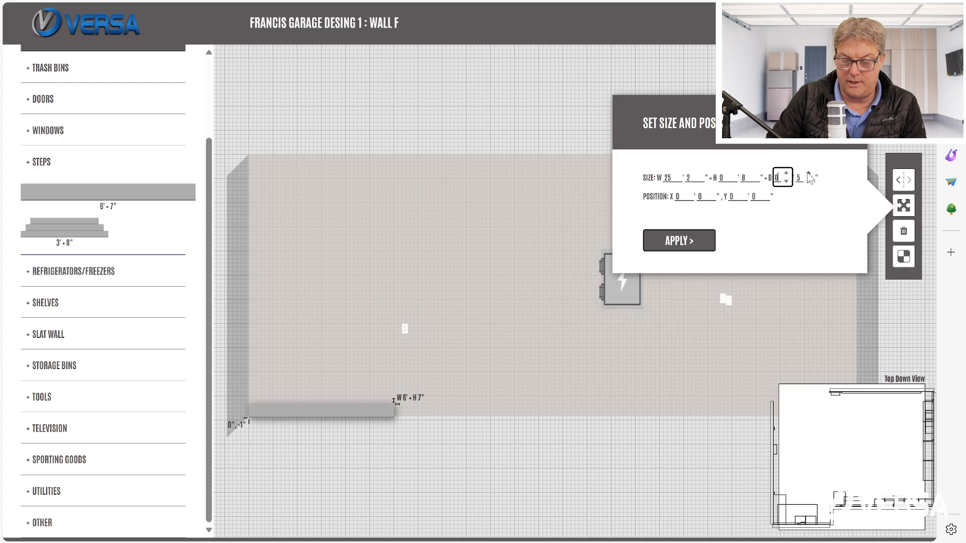
pyautogui.click(808, 181)
pyautogui.click(679, 240)
# Step: Move the single outlet to position X 12' 1", Y 3' 6"
pyautogui.click(404, 328)
pyautogui.click(903, 206)
pyautogui.click(690, 191)
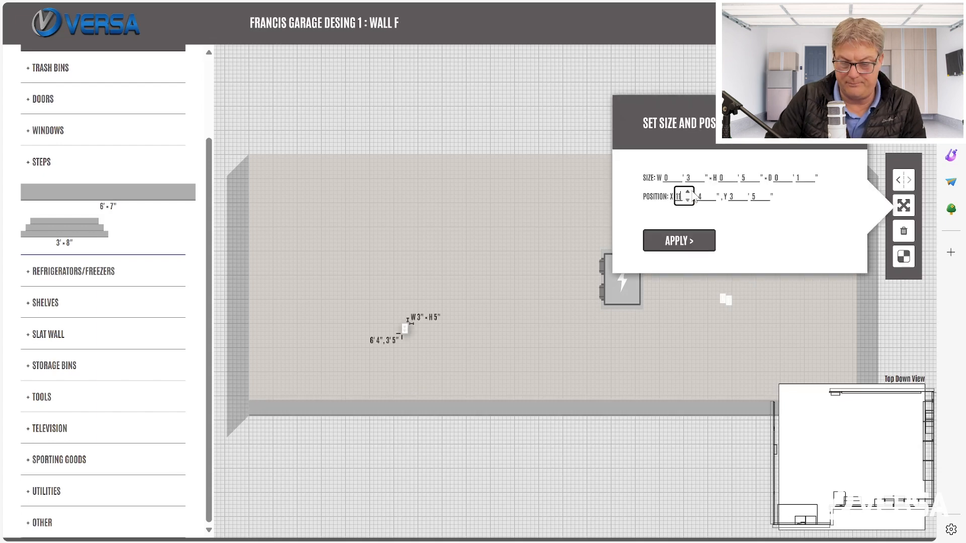
pyautogui.click(689, 191)
pyautogui.click(710, 201)
pyautogui.click(710, 201)
pyautogui.click(709, 200)
pyautogui.click(764, 193)
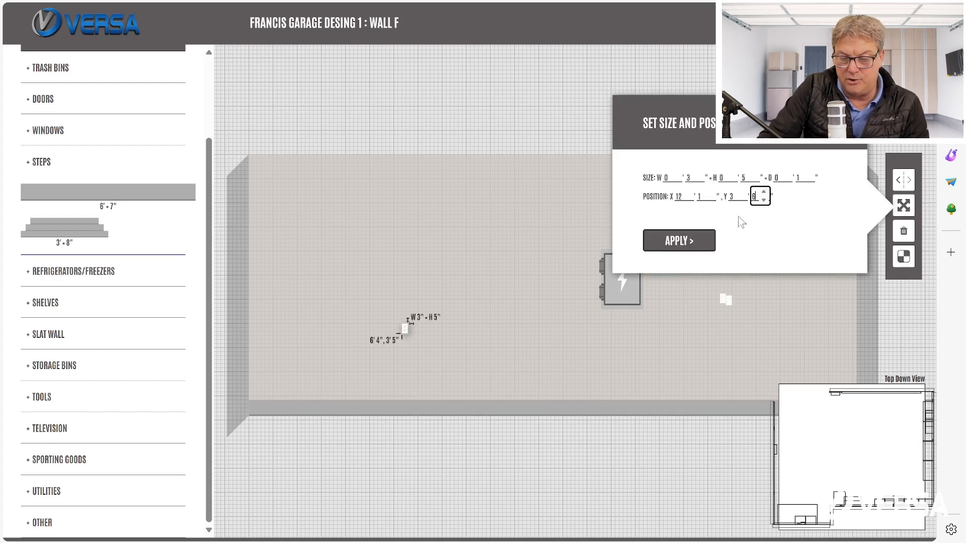
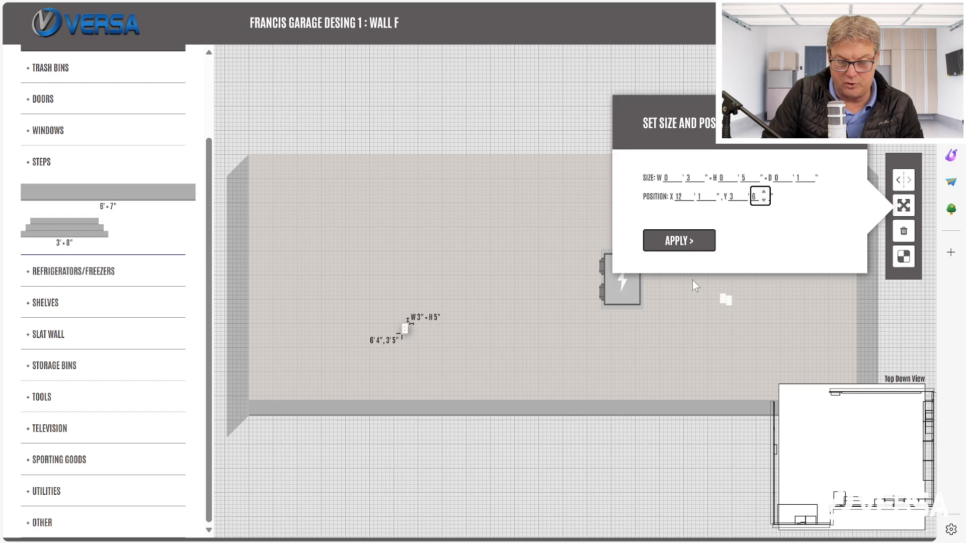
pyautogui.click(678, 241)
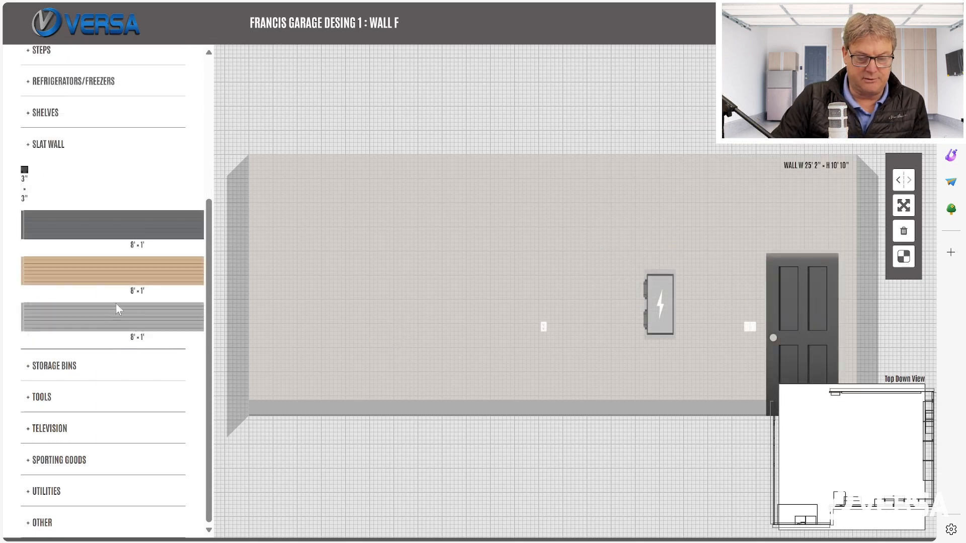
# Step: Place a gray 8' × 1' slat wall panel left of the outlet at X 2' 2", Y 2' 8"
pyautogui.moveTo(90, 336); pyautogui.dragTo(397, 351)
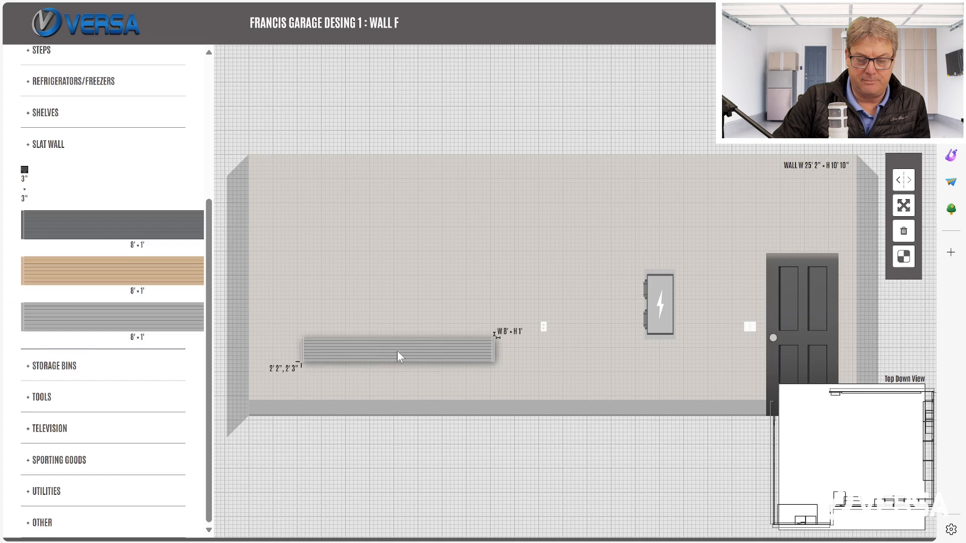
pyautogui.click(906, 207)
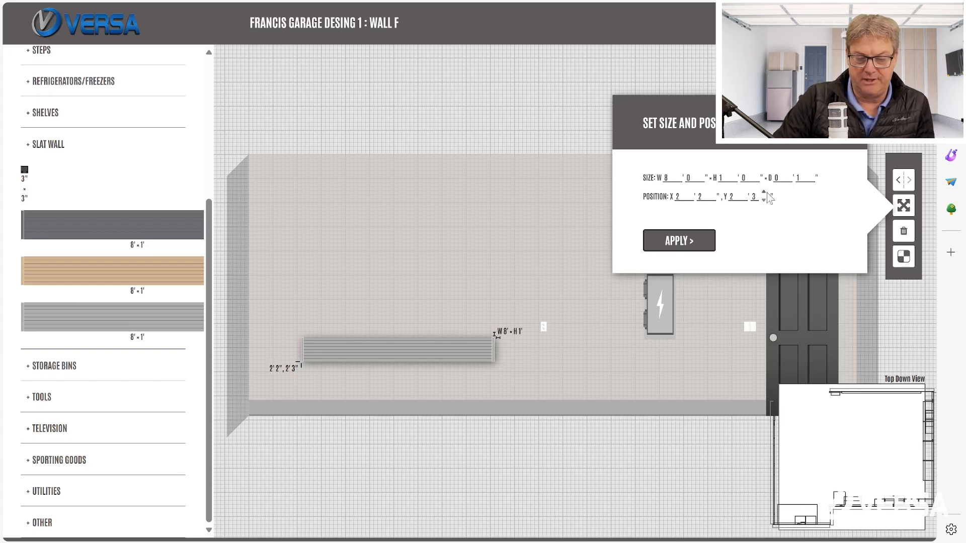
pyautogui.moveTo(751, 197); pyautogui.dragTo(768, 195)
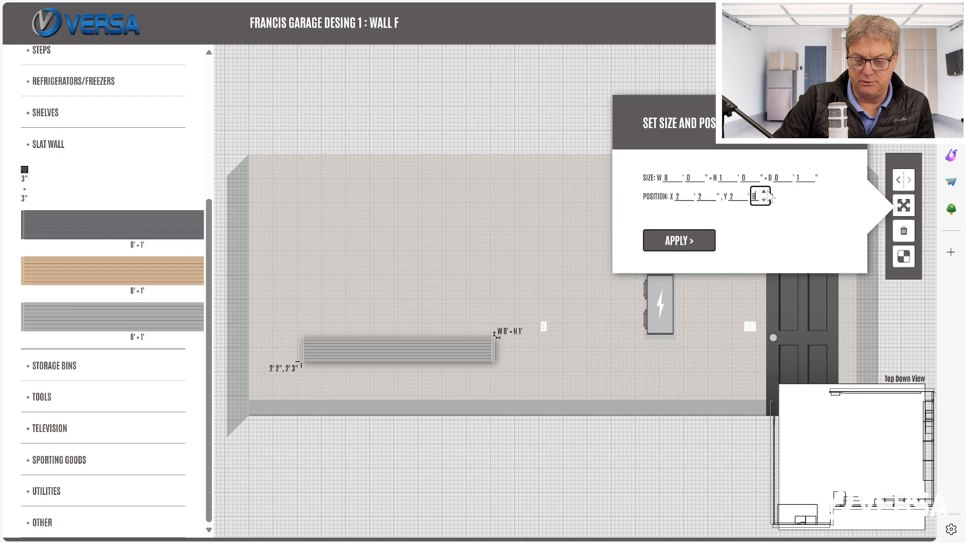
pyautogui.write('8')
pyautogui.click(695, 240)
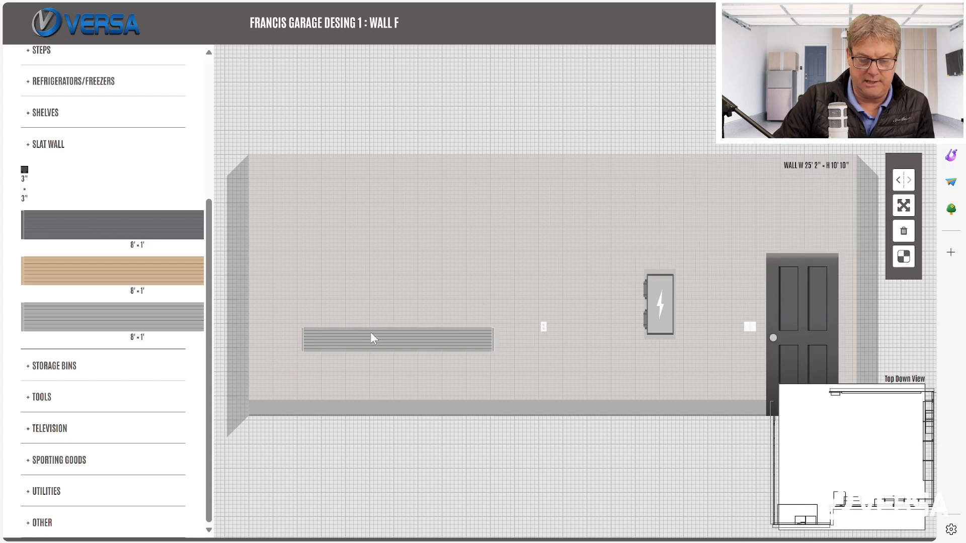
# Step: Stack two more gray 8' × 1' slat wall panels directly above the first, at Y 3' 8" and Y 4' 8"
pyautogui.moveTo(191, 316); pyautogui.dragTo(400, 313)
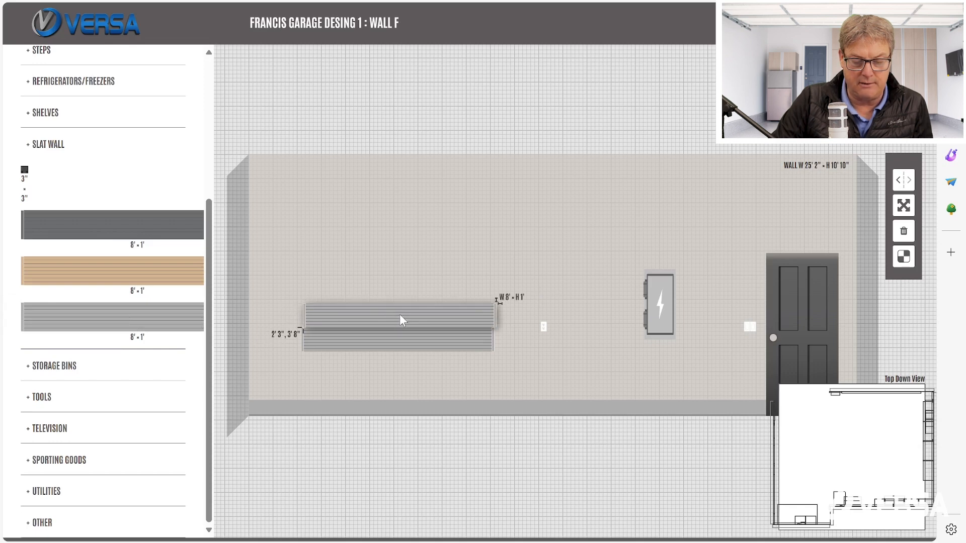
pyautogui.moveTo(400, 314); pyautogui.dragTo(401, 322)
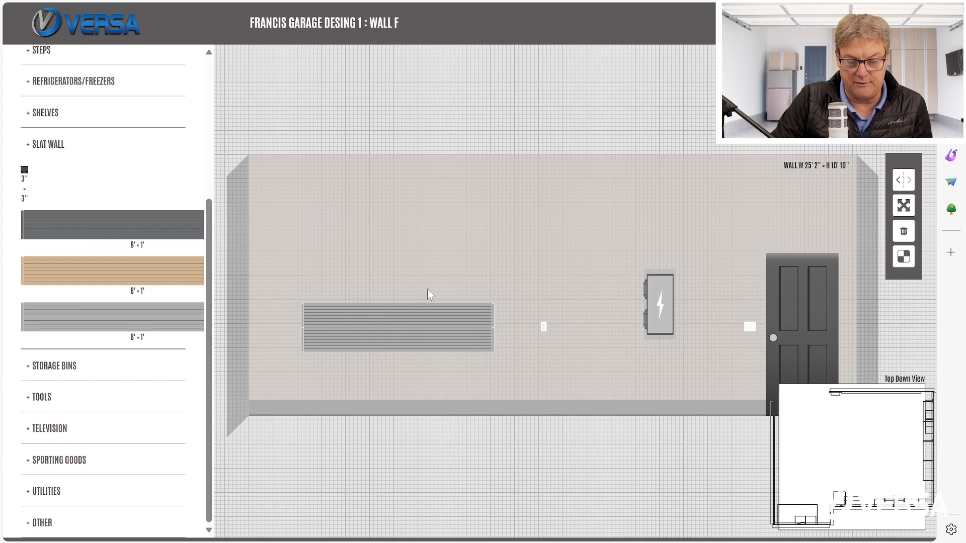
pyautogui.moveTo(166, 328); pyautogui.dragTo(403, 289)
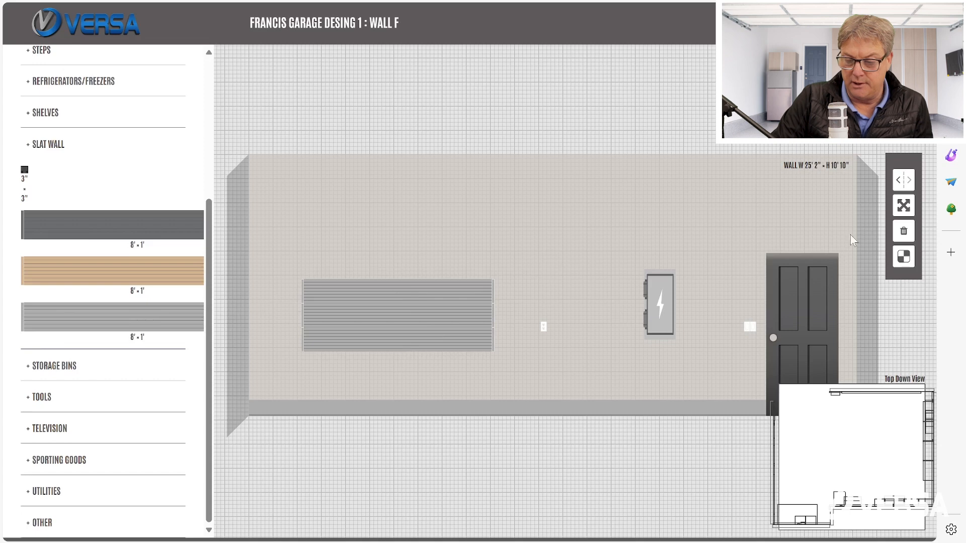
# Step: Check the size and position values of the three stacked slat wall panels
pyautogui.click(903, 205)
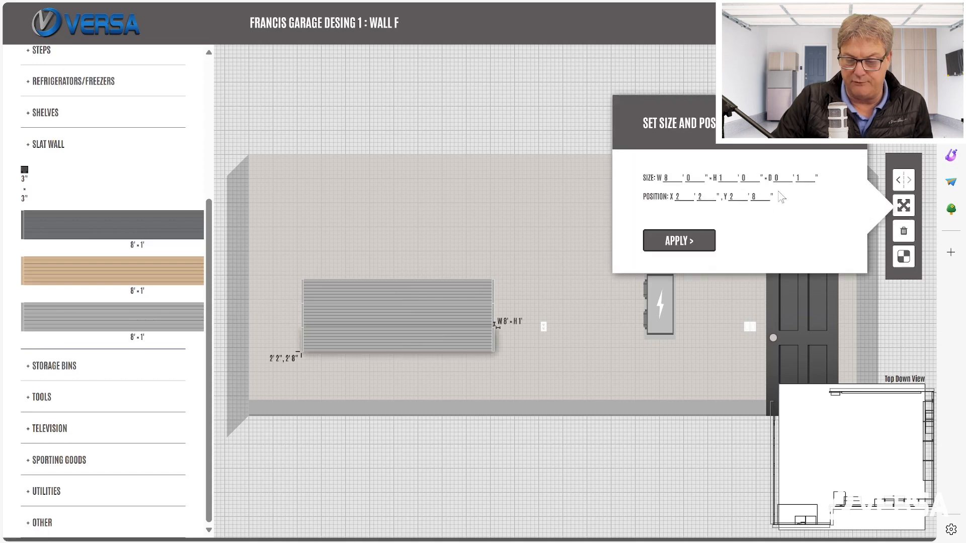
pyautogui.click(477, 210)
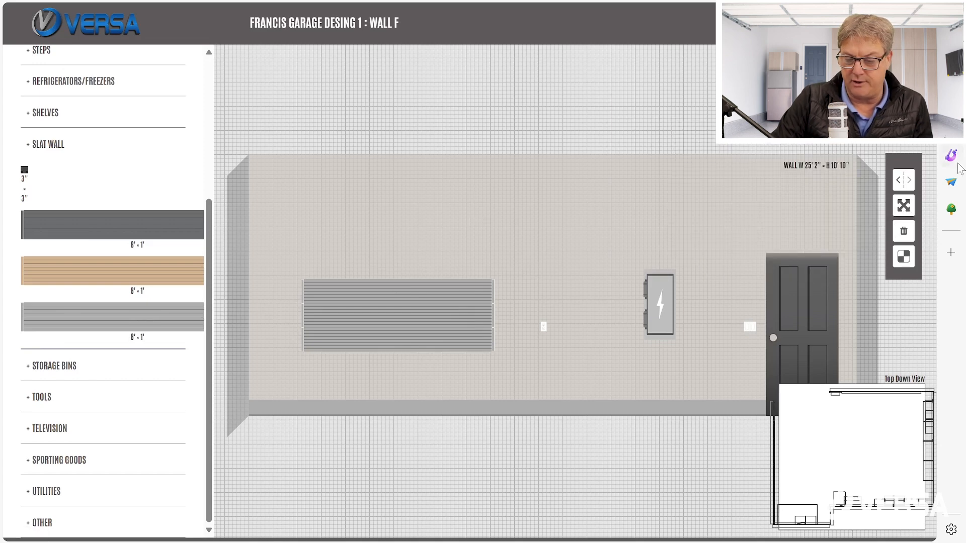
pyautogui.click(903, 205)
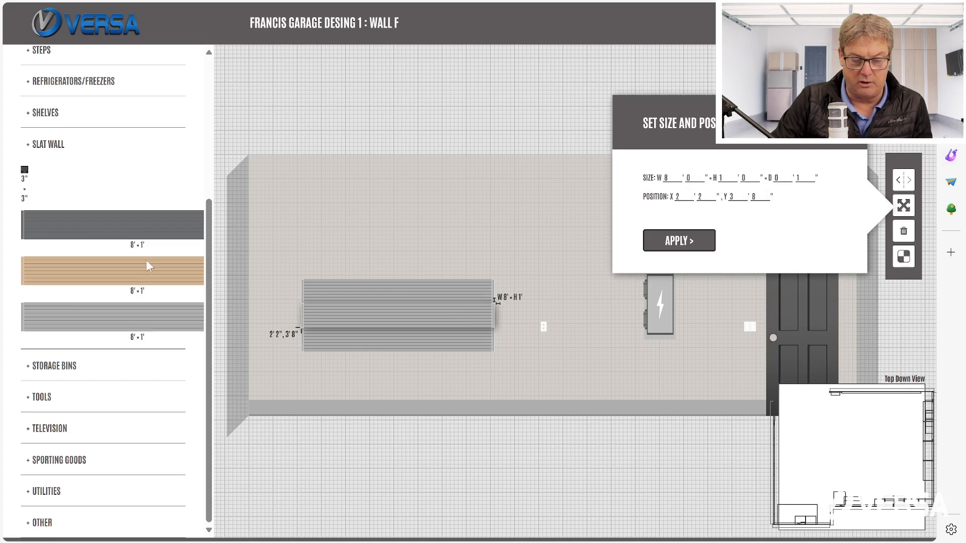
pyautogui.moveTo(340, 297); pyautogui.dragTo(348, 291)
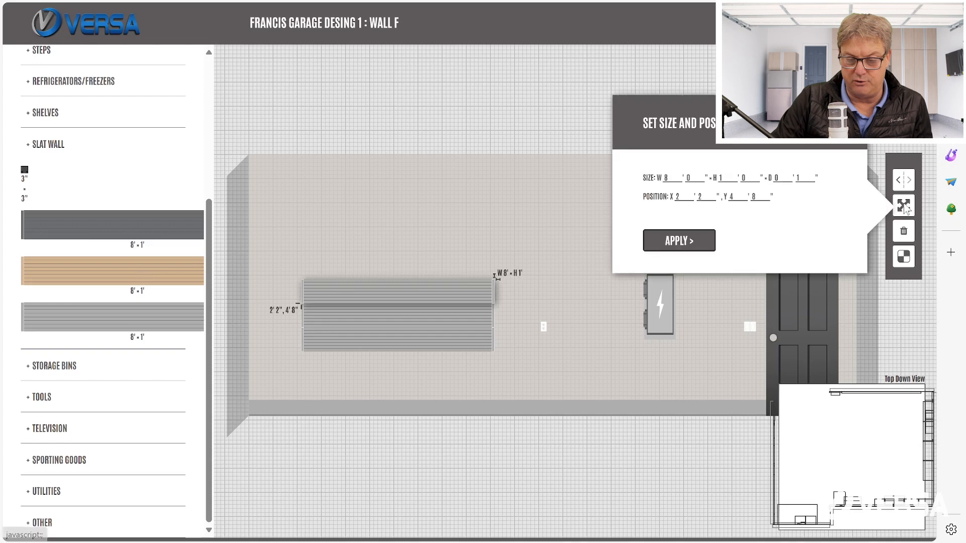
pyautogui.click(904, 206)
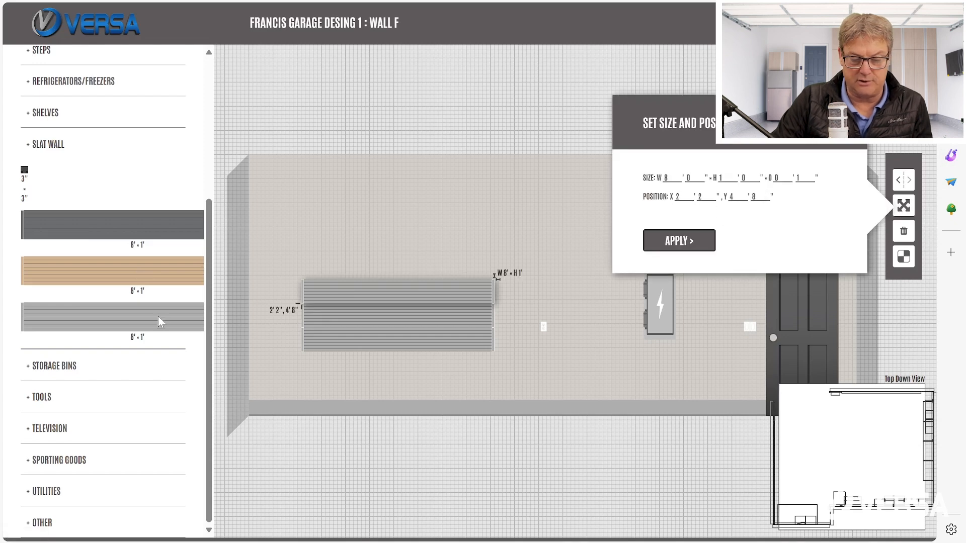
# Step: Add a fourth gray 8' × 1' slat wall panel on top of the stack, with its Y inches set to 8
pyautogui.moveTo(158, 316); pyautogui.dragTo(412, 261)
pyautogui.click(904, 206)
pyautogui.doubleClick(759, 197)
pyautogui.write('8')
pyautogui.click(679, 241)
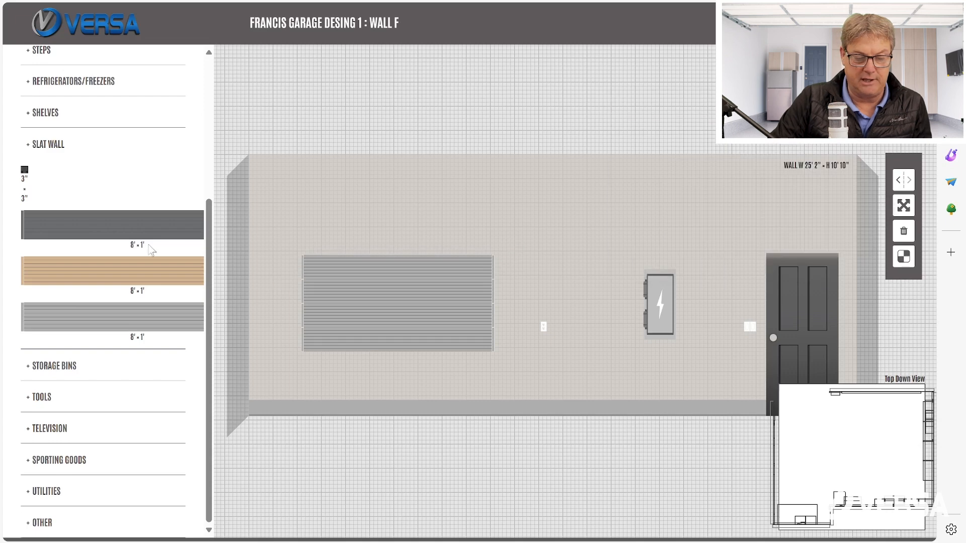
# Step: Hang the 10" × 4' shovel, 2' × 5' push broom, 1' 2" × 4' 6" snow shovel and 2' × 5' 10" rake on the slat wall
pyautogui.click(59, 401)
pyautogui.scroll(-5, 100, 353)
pyautogui.moveTo(126, 274); pyautogui.dragTo(321, 334)
pyautogui.moveTo(138, 408); pyautogui.dragTo(338, 326)
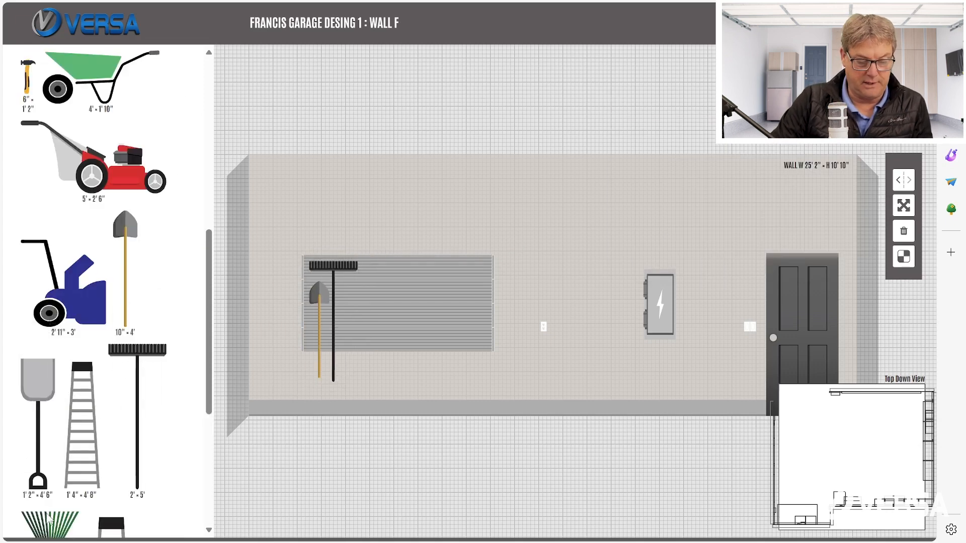
pyautogui.moveTo(38, 428); pyautogui.dragTo(380, 323)
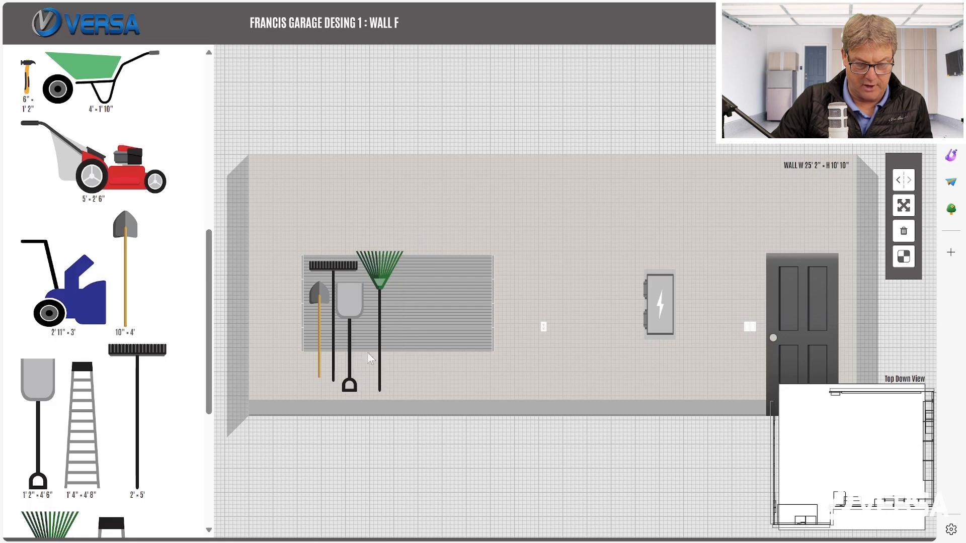
# Step: Place the 5' × 2' 6" lawn mower on the floor below the slat wall's right part and flip it horizontally
pyautogui.moveTo(210, 276); pyautogui.dragTo(222, 343)
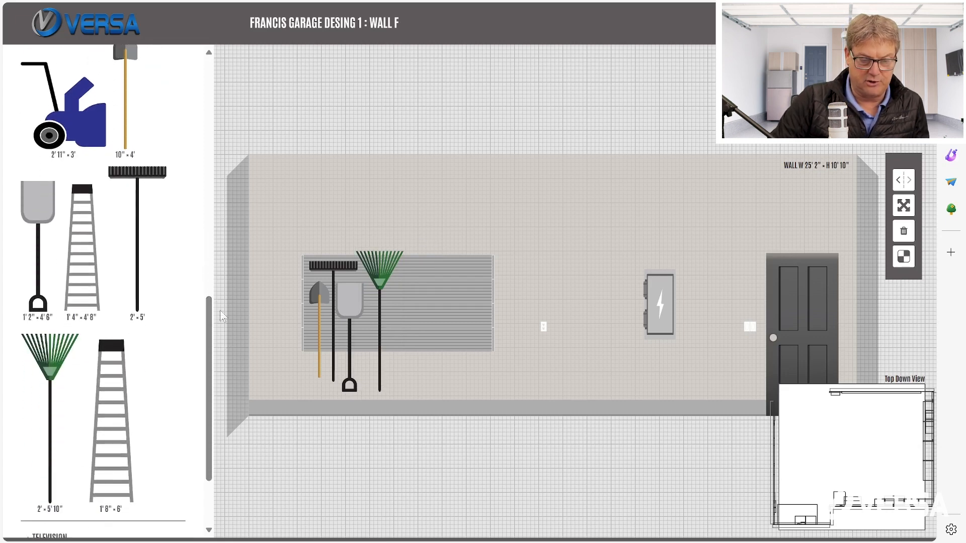
pyautogui.scroll(5, 151, 327)
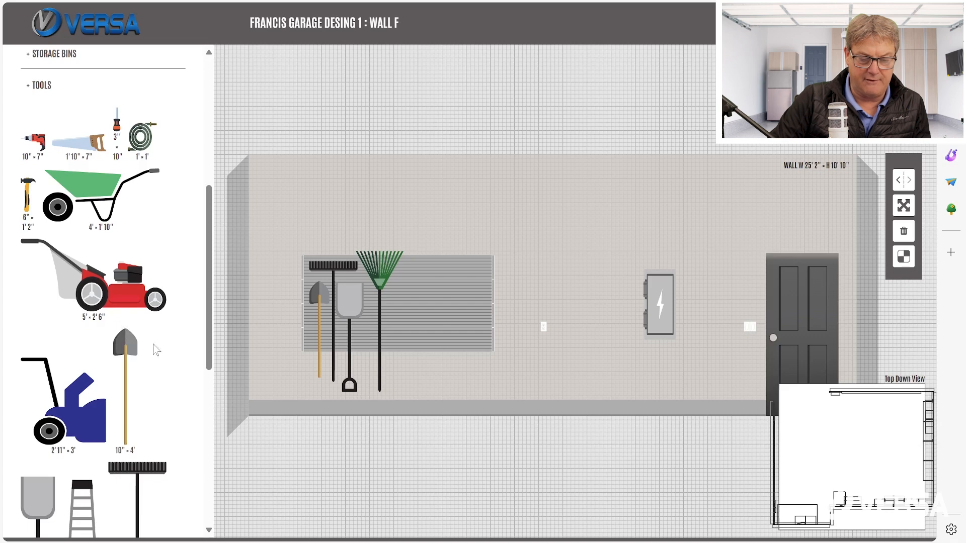
pyautogui.moveTo(120, 301); pyautogui.dragTo(448, 394)
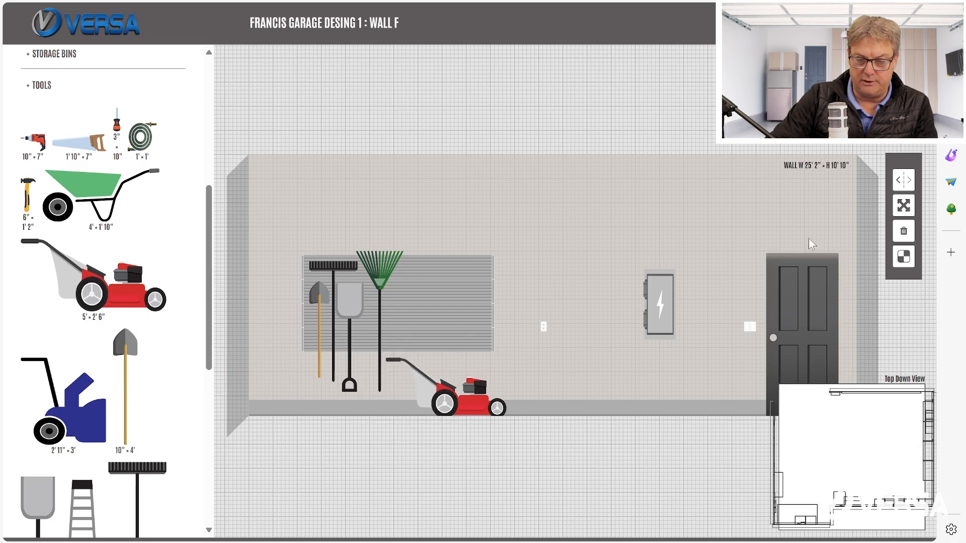
pyautogui.click(904, 179)
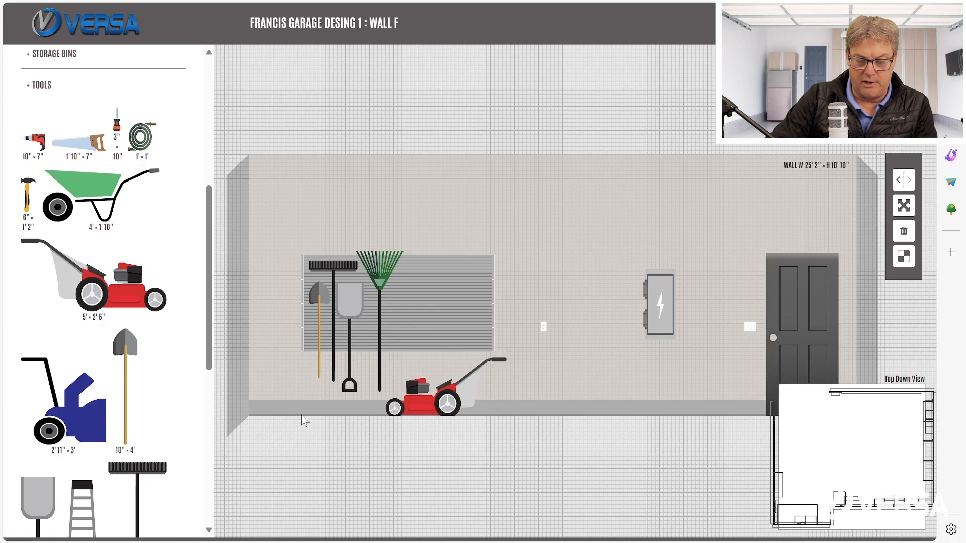
# Step: Save Wall F and return to the overview of all walls
pyautogui.scroll(6, 123, 216)
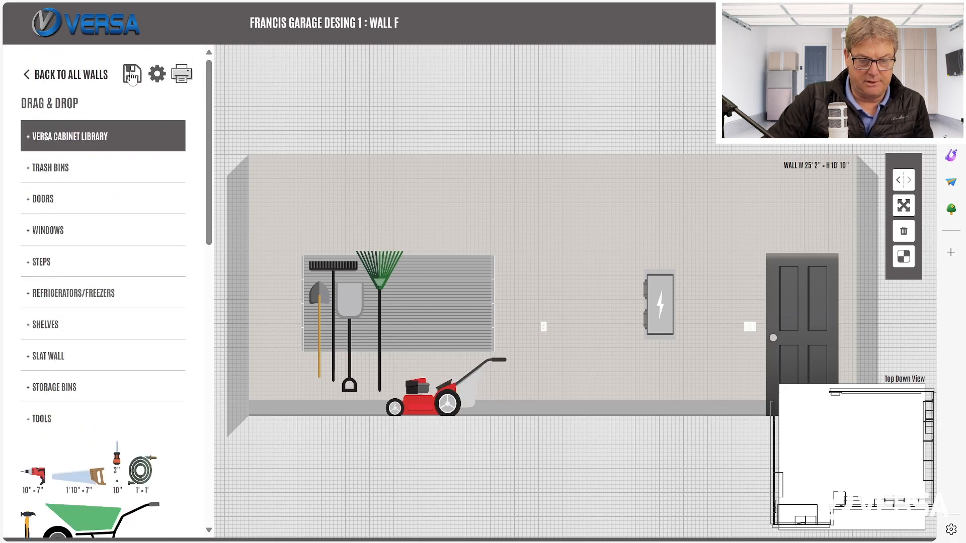
pyautogui.click(131, 74)
pyautogui.click(97, 78)
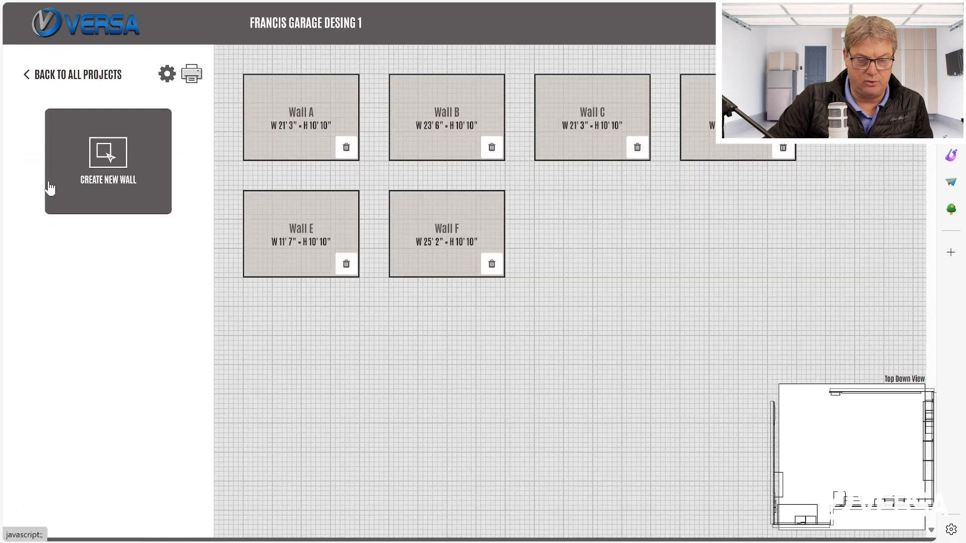
# Step: Create a new wall titled Wall G, 12' 2" wide and 10' 10" high, at 90° to the previous wall
pyautogui.click(107, 185)
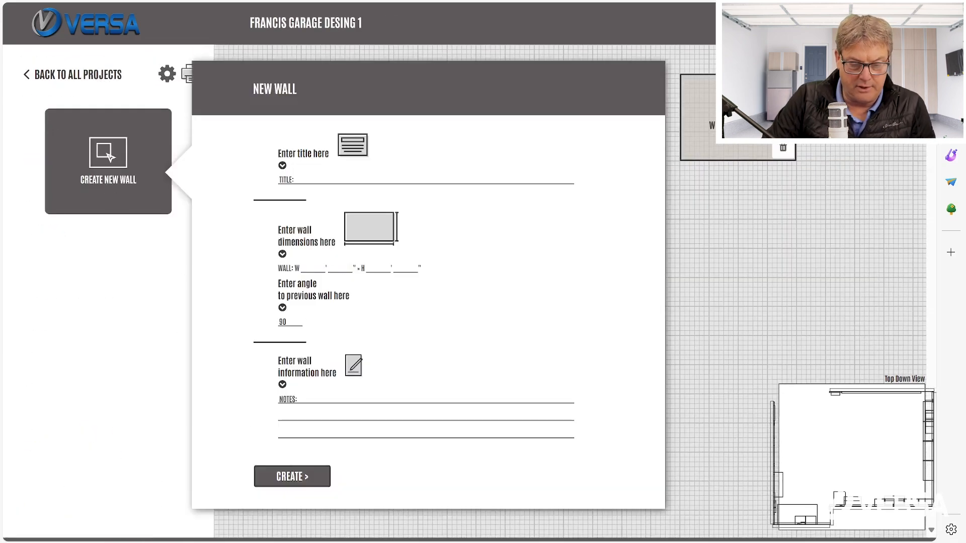
pyautogui.click(330, 179)
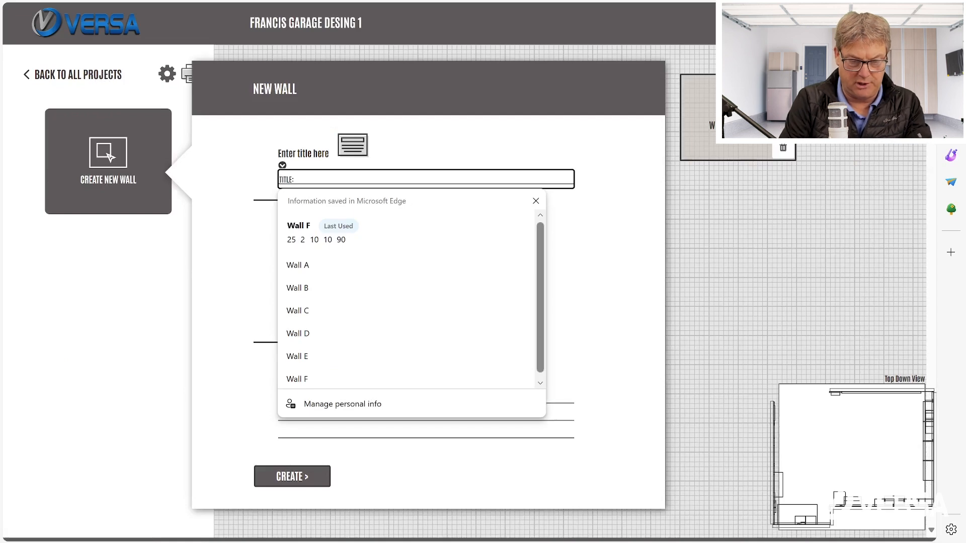
pyautogui.write('Wall G')
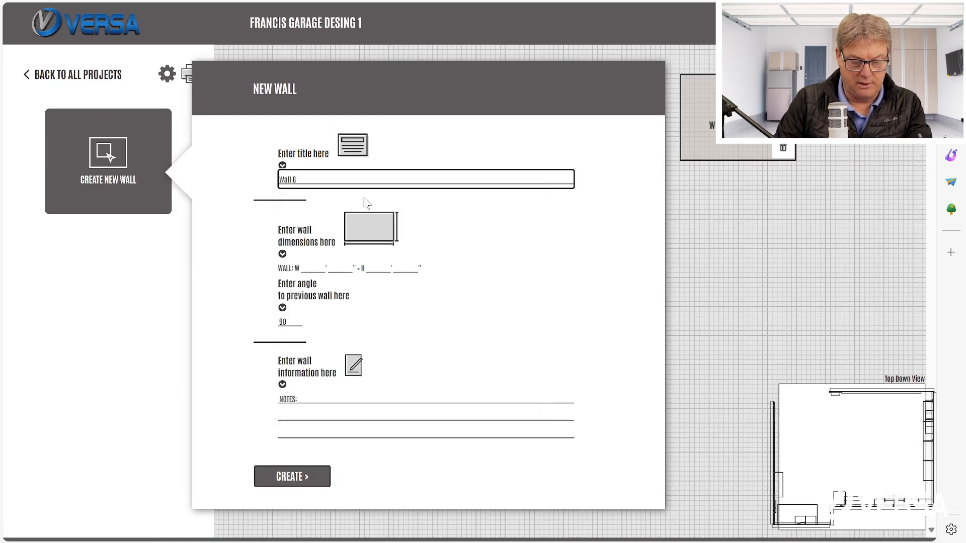
pyautogui.press('Return')
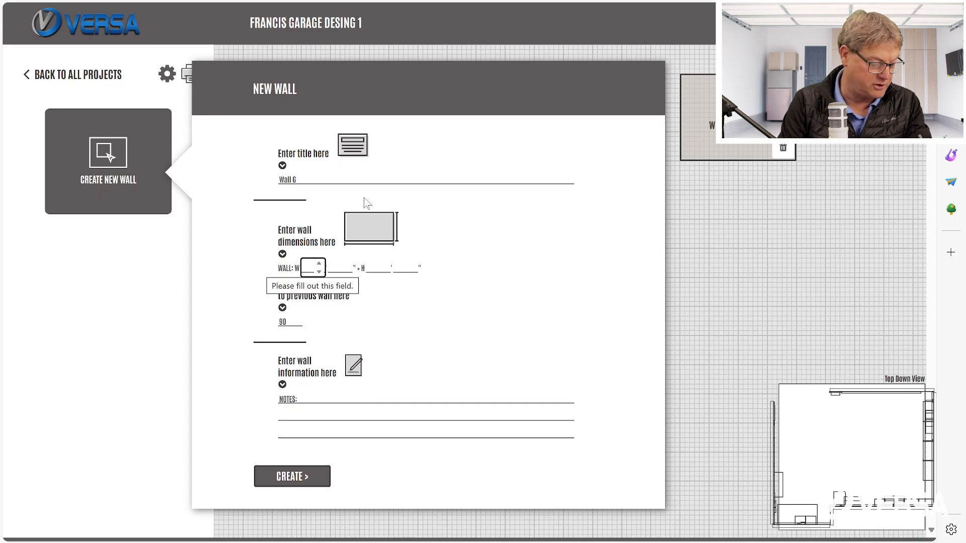
pyautogui.write('12')
pyautogui.press('Tab')
pyautogui.write('2')
pyautogui.press('Tab')
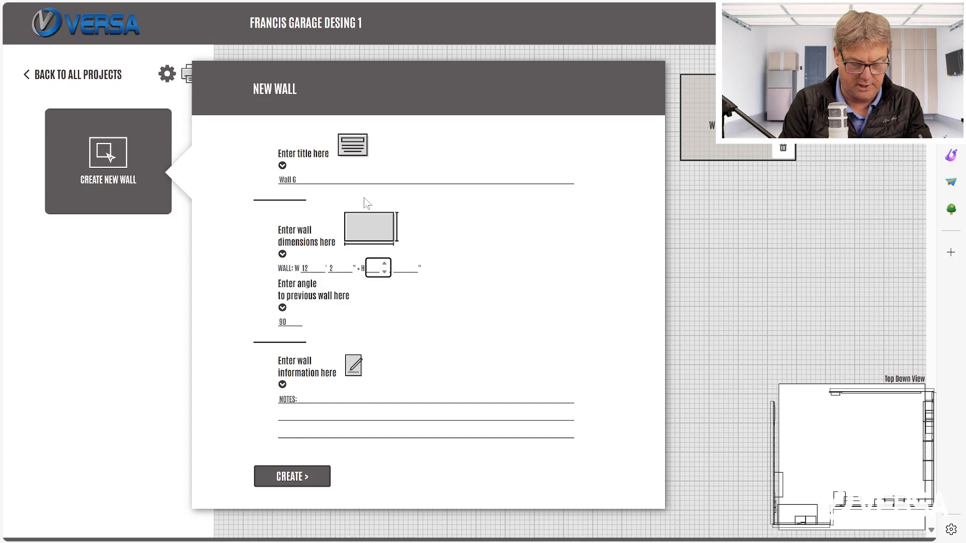
pyautogui.write('10')
pyautogui.press('Tab')
pyautogui.write('10')
pyautogui.press('Tab')
pyautogui.click(292, 476)
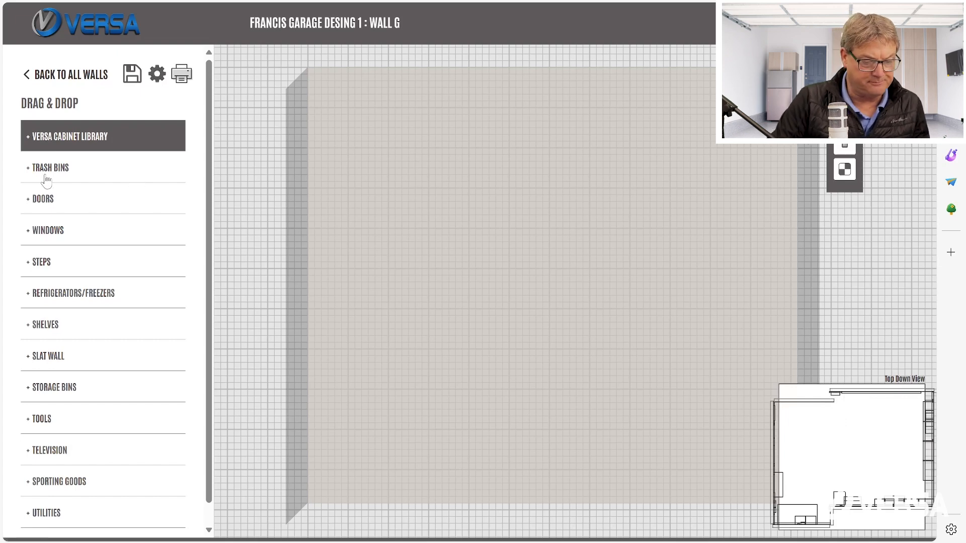
# Step: Add the gray door with the long handle to Wall G and enter a size of 8' 11" wide by 7' 0" high
pyautogui.click(43, 199)
pyautogui.moveTo(65, 301); pyautogui.dragTo(404, 372)
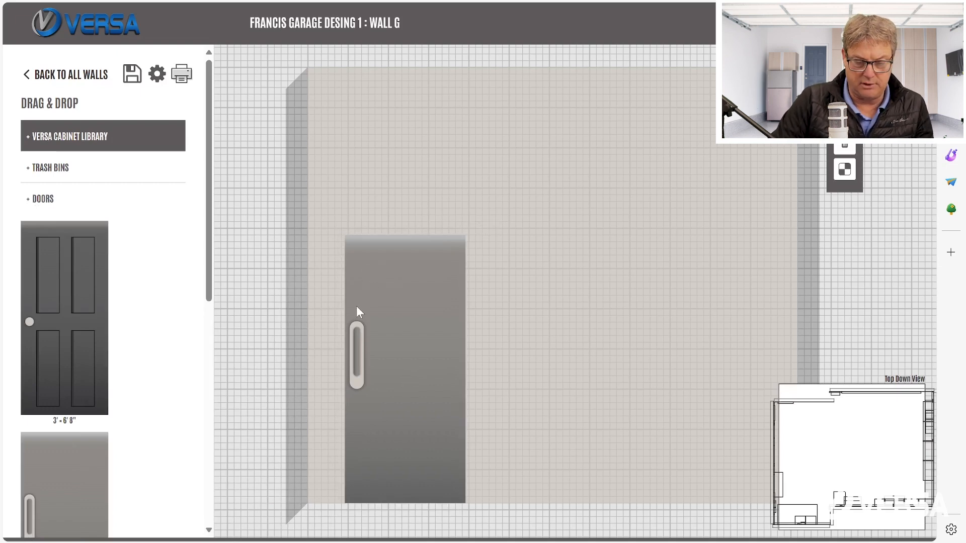
pyautogui.click(845, 118)
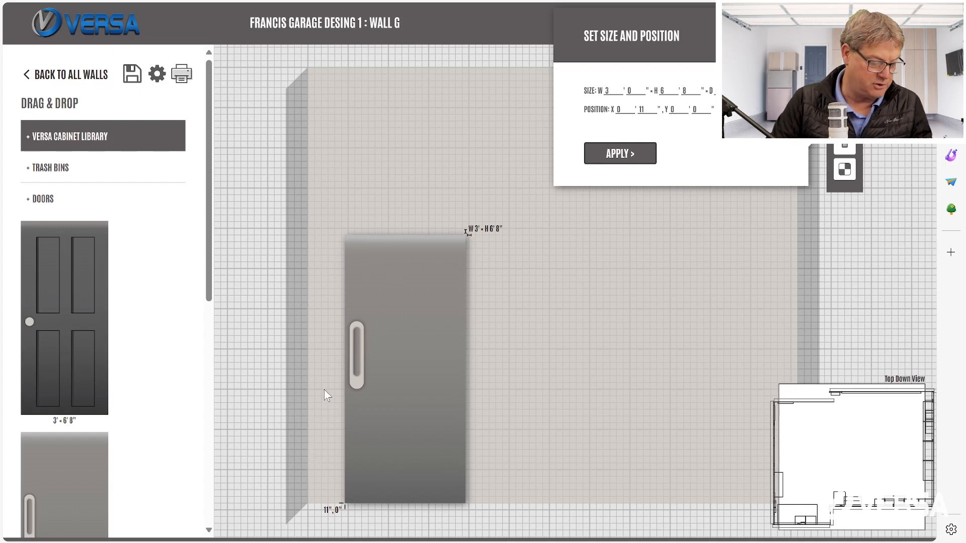
pyautogui.doubleClick(609, 91)
pyautogui.write('8')
pyautogui.press('Tab')
pyautogui.write('11')
pyautogui.click(672, 87)
pyautogui.click(694, 94)
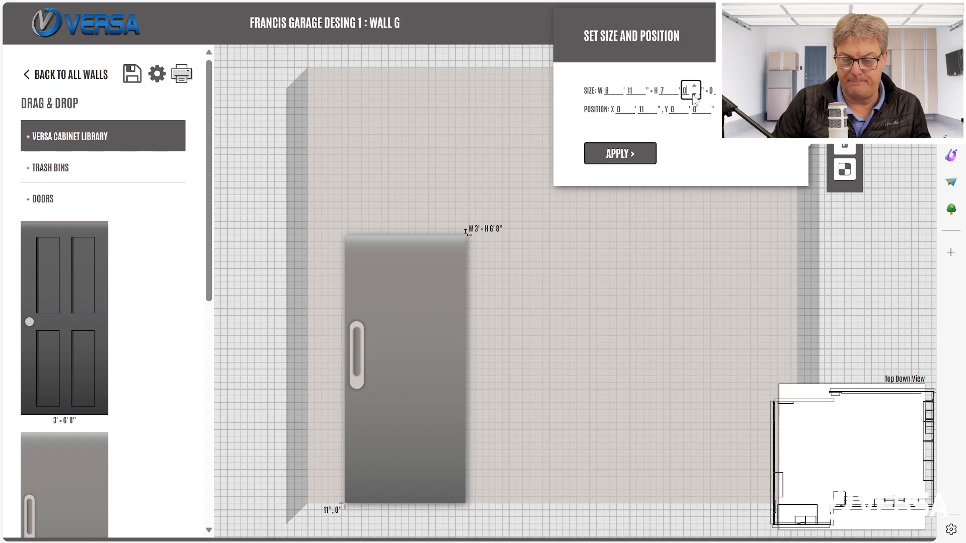
# Step: Set the door's X position to 2' 5", apply the changes, then save Wall G and return to all walls
pyautogui.doubleClick(631, 105)
pyautogui.click(651, 112)
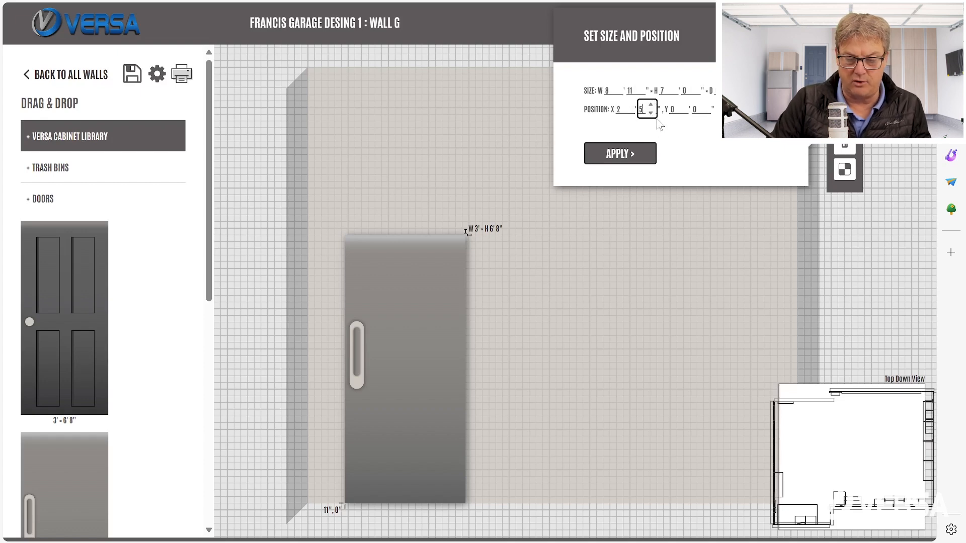
pyautogui.click(642, 152)
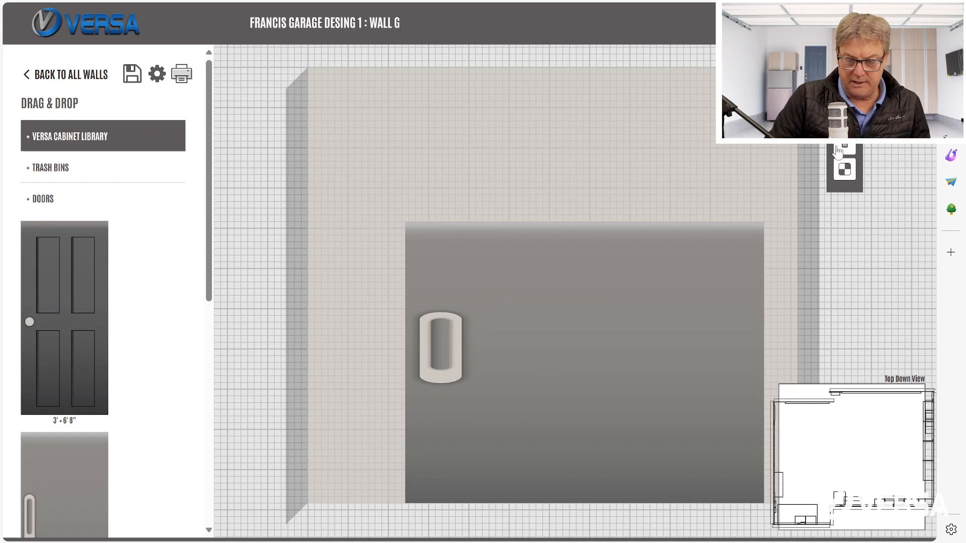
pyautogui.click(130, 76)
pyautogui.click(89, 75)
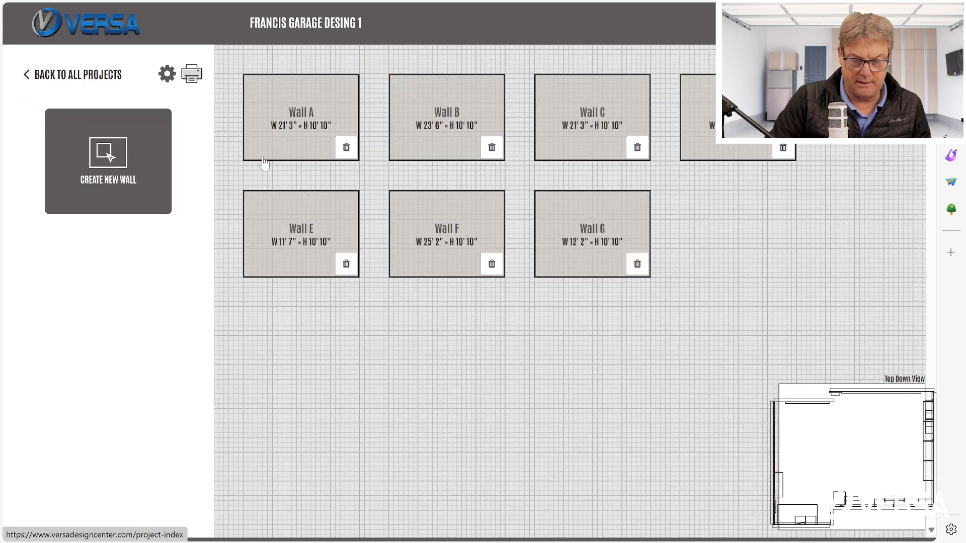
# Step: Create and save Wall H, 2' 1" wide and 10' 10" high, at a 270° angle to the previous wall
pyautogui.click(123, 140)
pyautogui.click(313, 180)
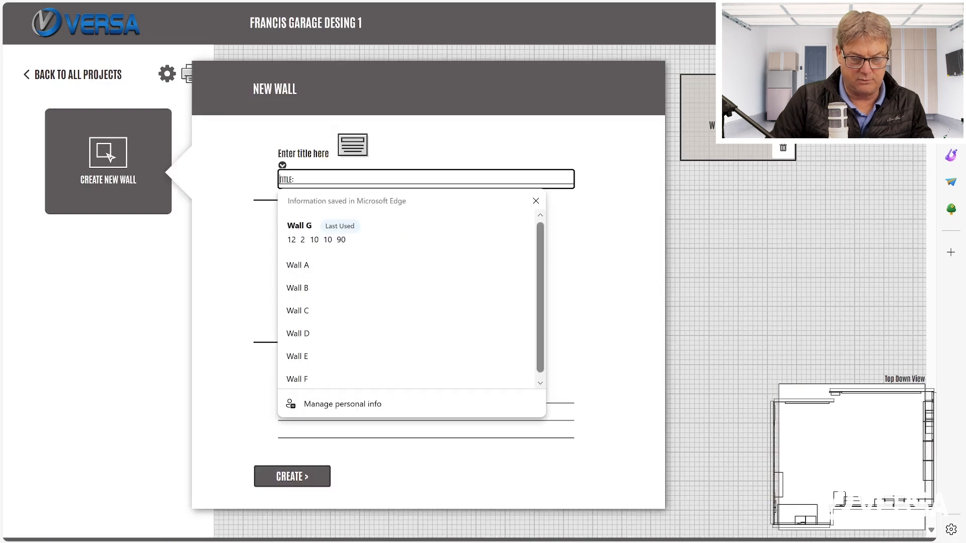
pyautogui.write('Wall H')
pyautogui.press('Tab')
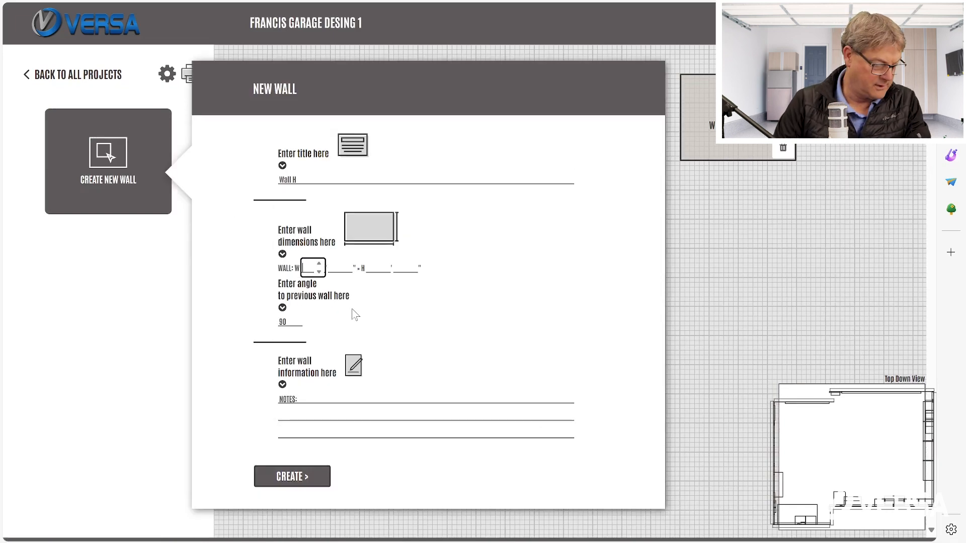
pyautogui.write('2')
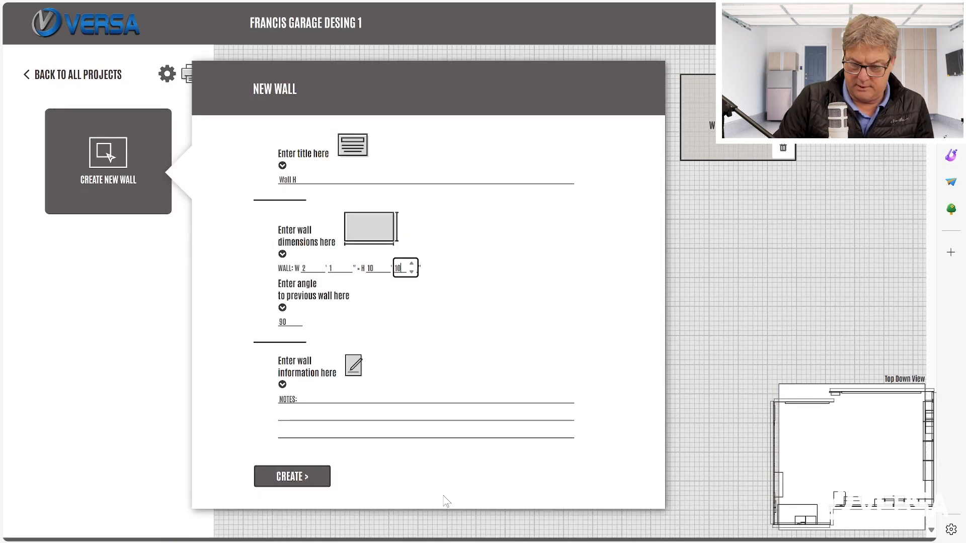
pyautogui.doubleClick(294, 322)
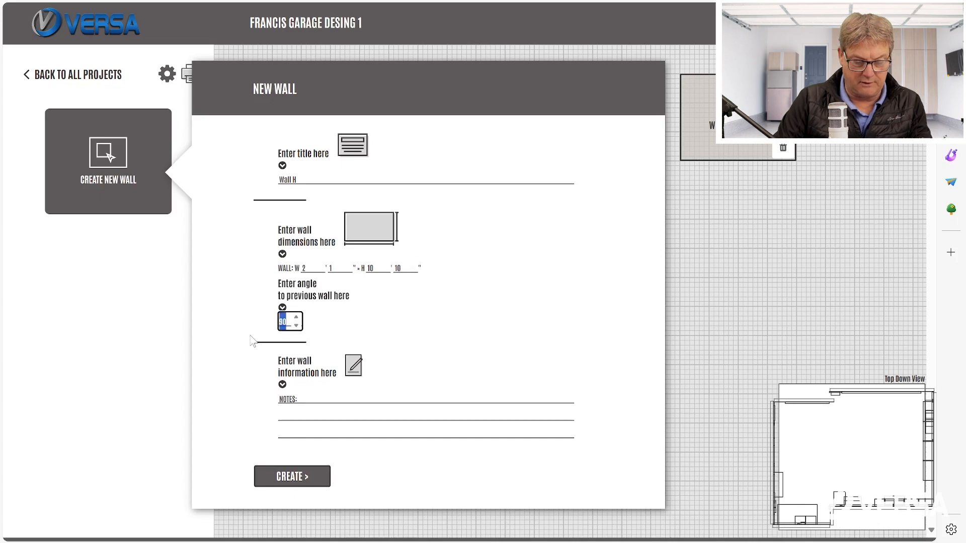
pyautogui.write('27')
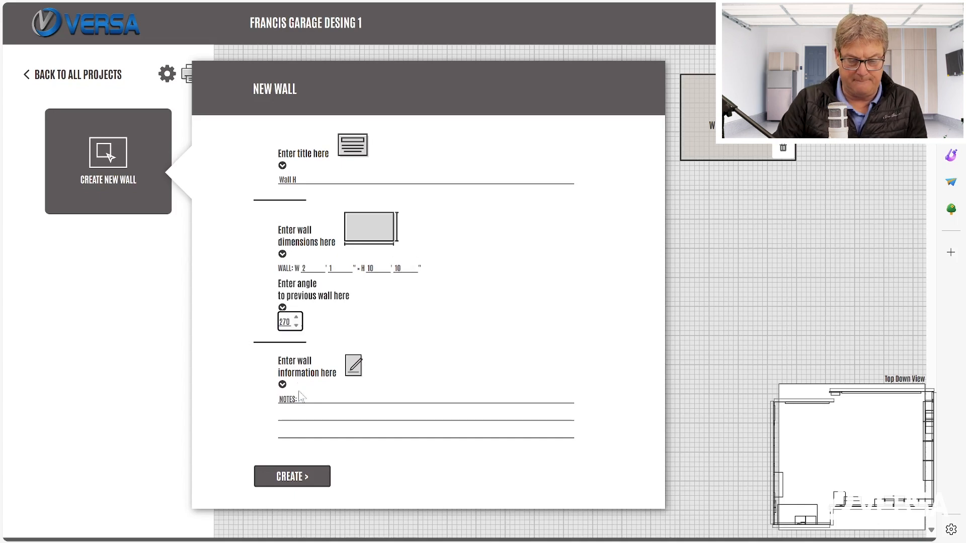
pyautogui.click(300, 478)
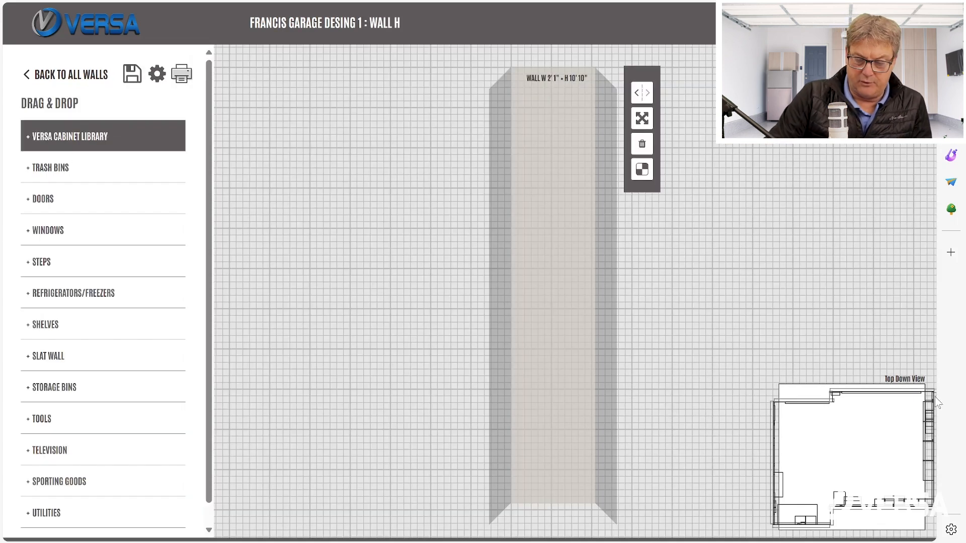
pyautogui.click(130, 74)
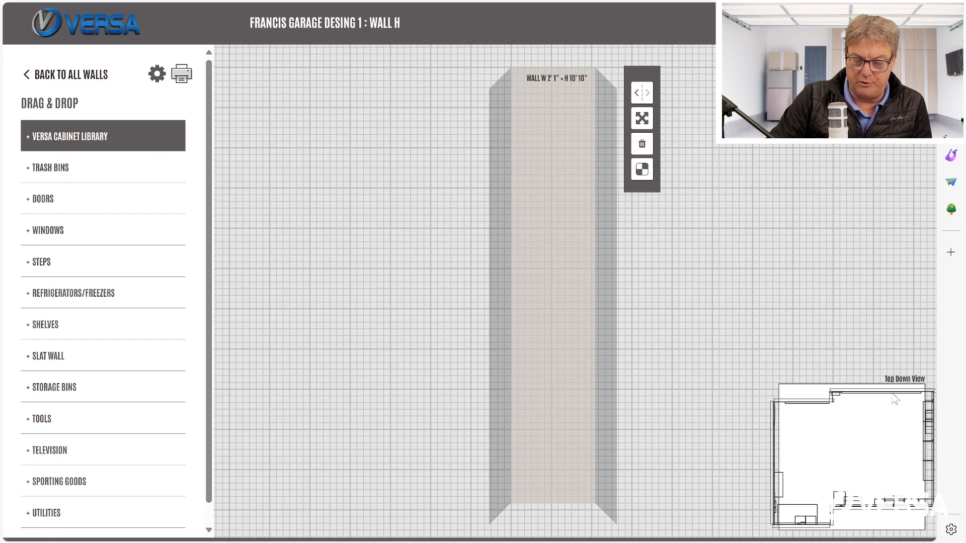
pyautogui.click(76, 75)
# Step: Check the size and position of the slat wall on Wall A, moving the ladder aside and back over it
pyautogui.click(313, 91)
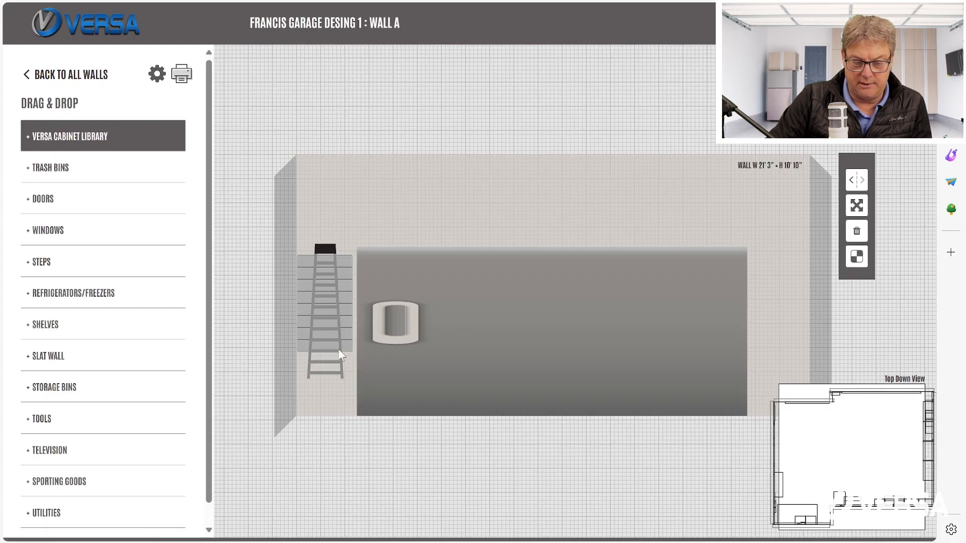
pyautogui.moveTo(338, 348); pyautogui.dragTo(399, 270)
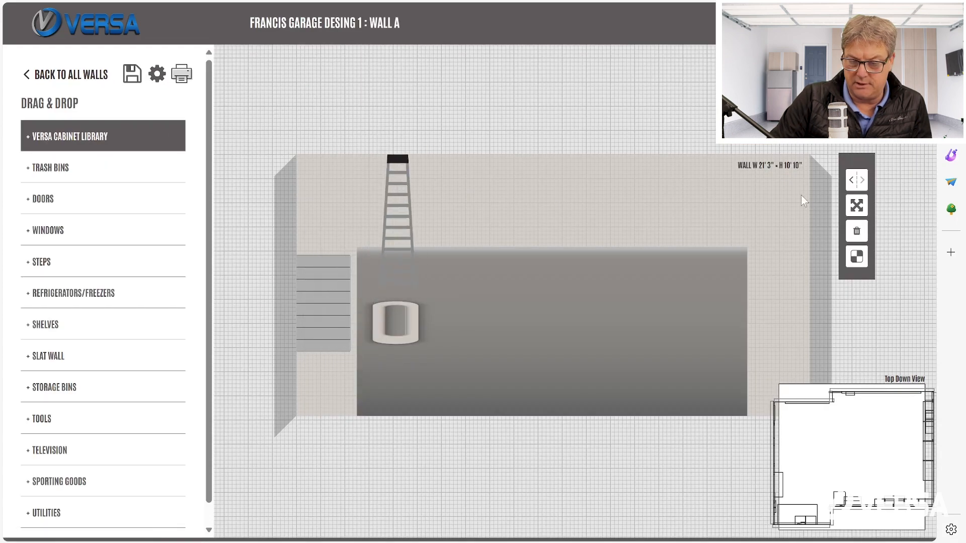
pyautogui.click(352, 292)
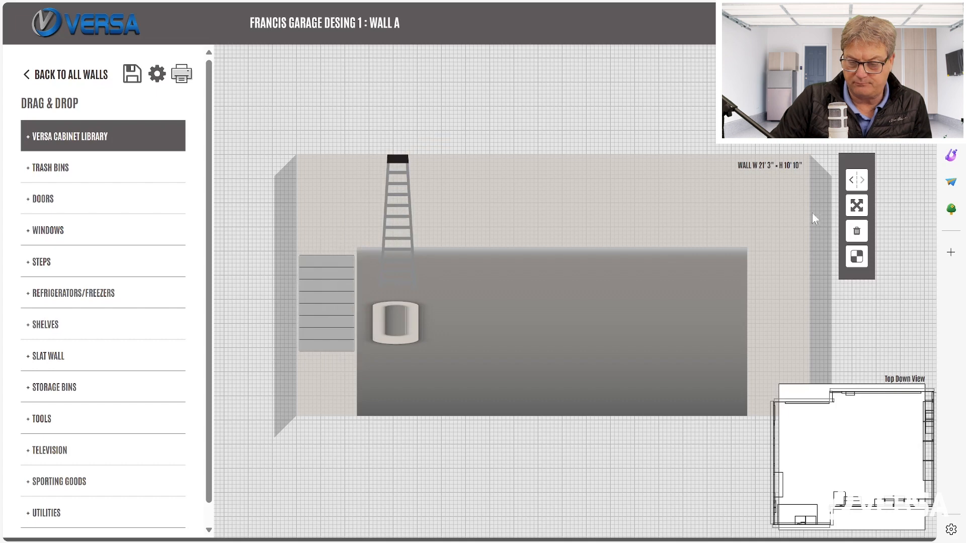
pyautogui.click(857, 205)
pyautogui.click(709, 196)
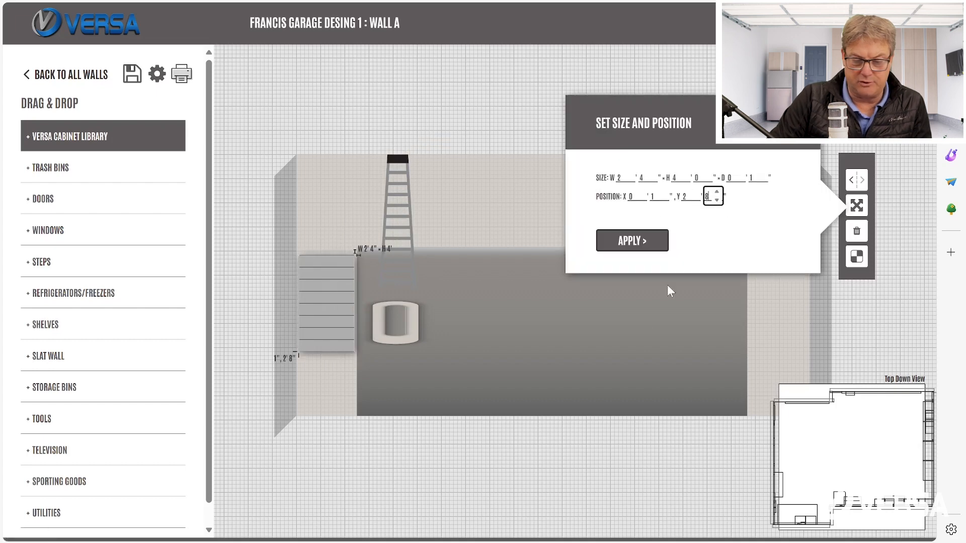
pyautogui.moveTo(396, 178); pyautogui.dragTo(323, 260)
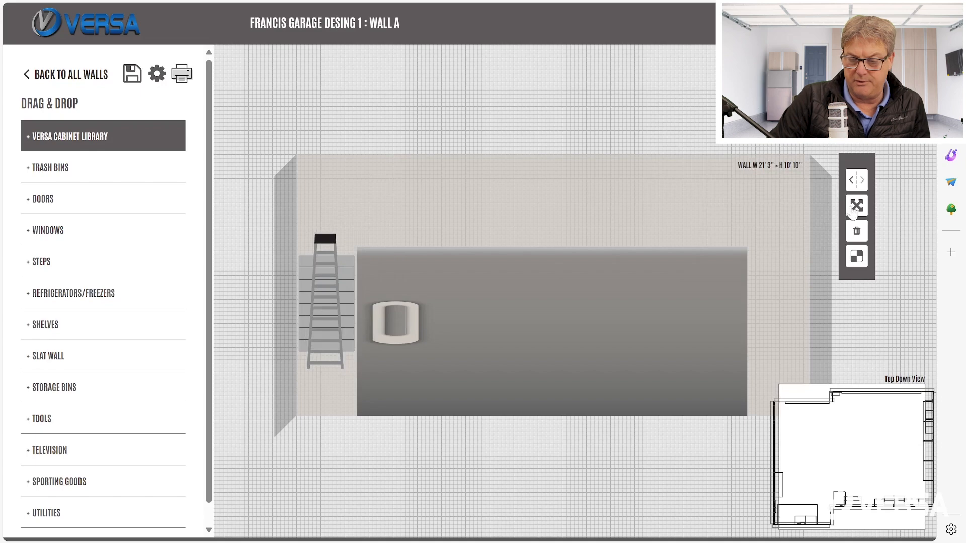
pyautogui.click(71, 74)
# Step: Add a light gray 8' × 1' slat wall panel to Wall H and enter its position as X 0, Y 2' 8"
pyautogui.click(732, 199)
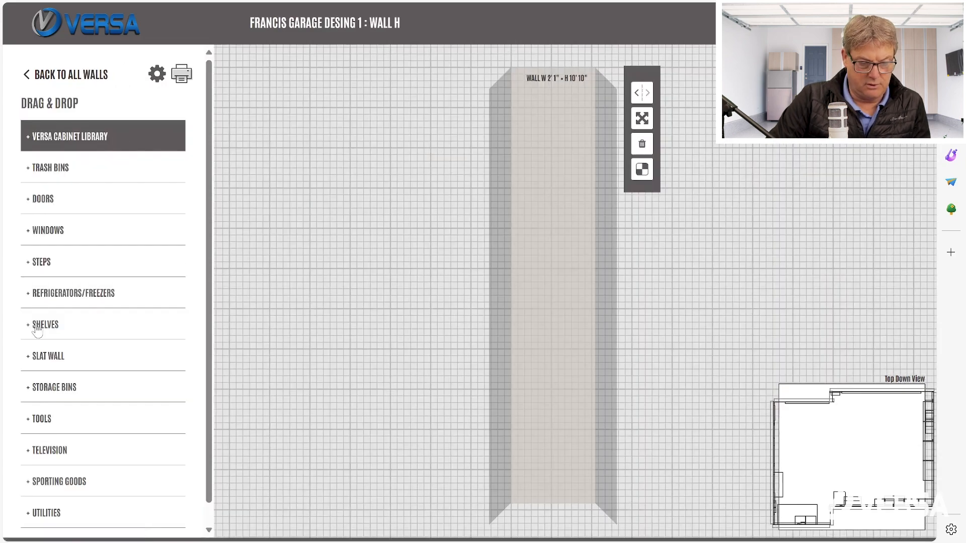
pyautogui.click(48, 356)
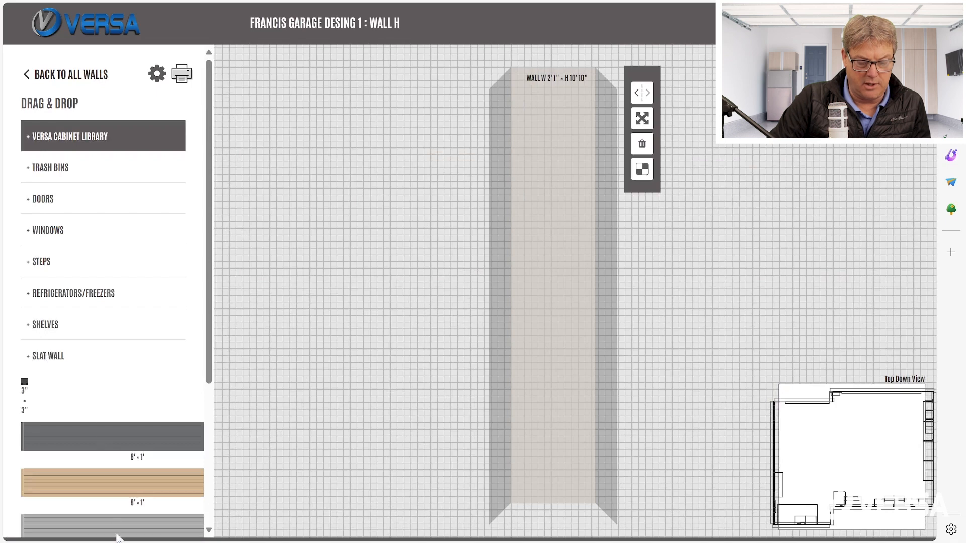
pyautogui.moveTo(118, 528); pyautogui.dragTo(673, 334)
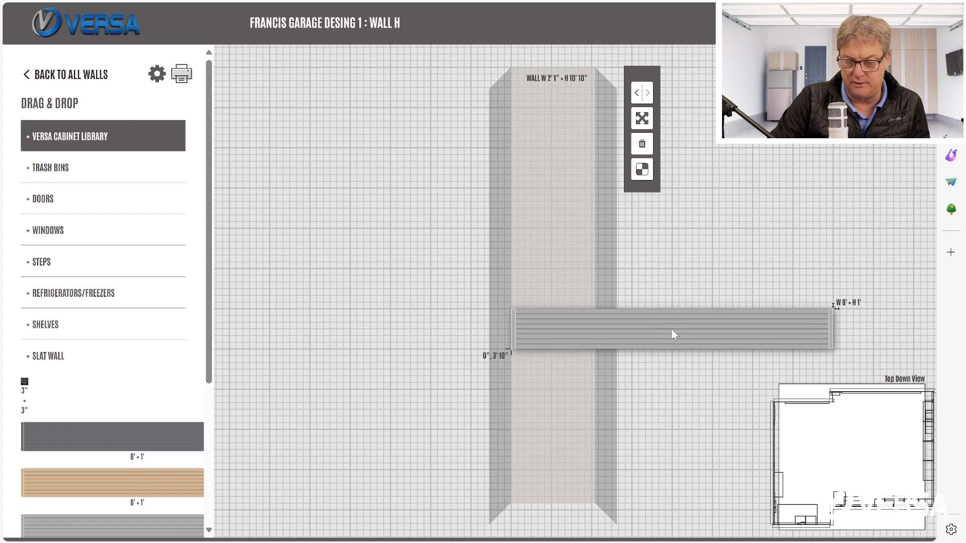
pyautogui.press('Delete')
pyautogui.moveTo(92, 537); pyautogui.dragTo(545, 330)
pyautogui.click(642, 118)
pyautogui.press('Tab')
pyautogui.write('0')
pyautogui.press('Tab')
pyautogui.write('2')
pyautogui.press('Tab')
pyautogui.write('8')
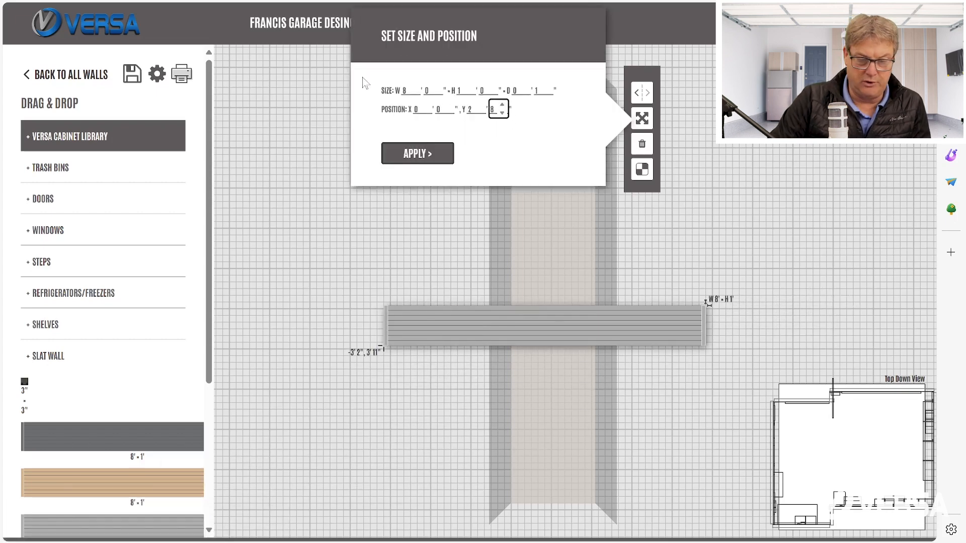
# Step: Set the width of Wall H's slat wall panel to 2'
pyautogui.doubleClick(410, 92)
pyautogui.write('2')
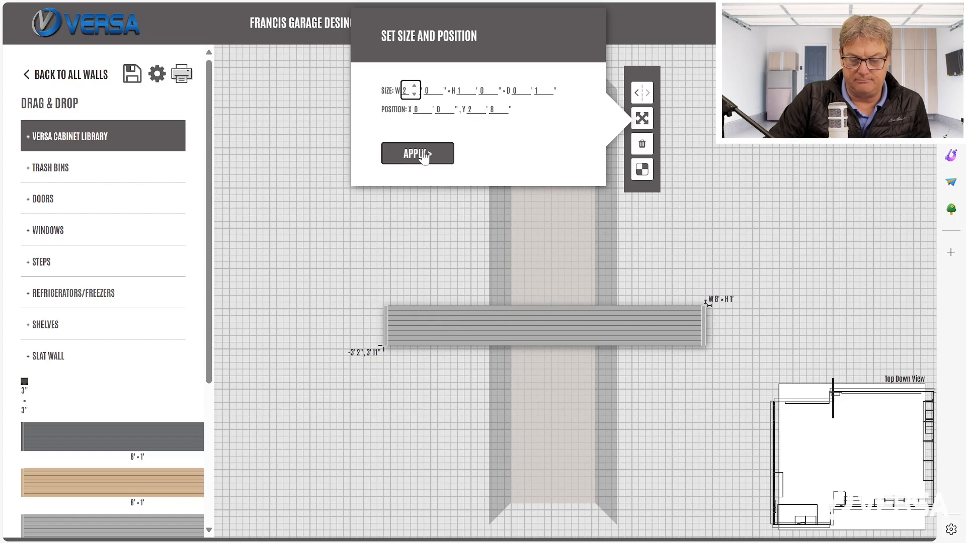
pyautogui.press('Tab')
pyautogui.press('Tab')
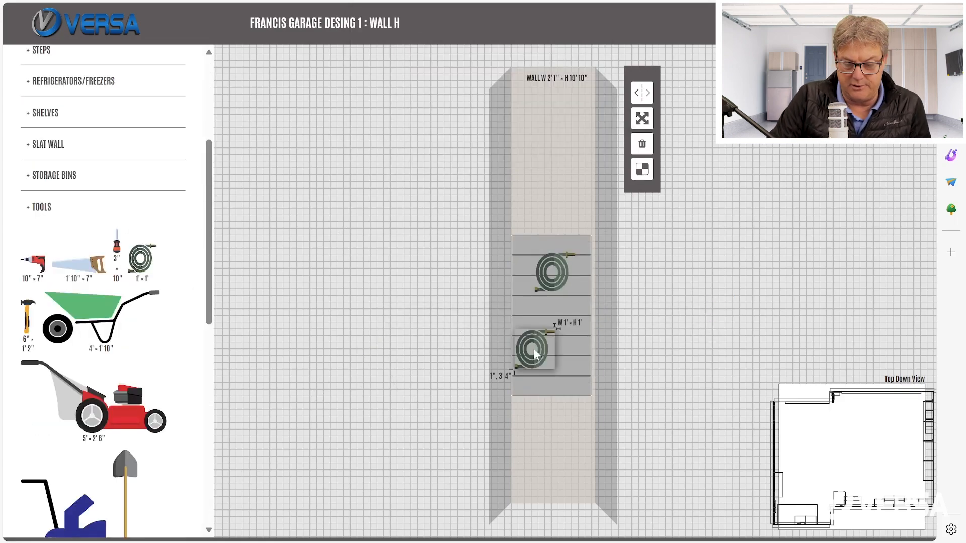
# Step: Move the lower 1' × 1' garden hose directly beneath the upper one on Wall H's slat wall
pyautogui.moveTo(535, 353); pyautogui.dragTo(554, 346)
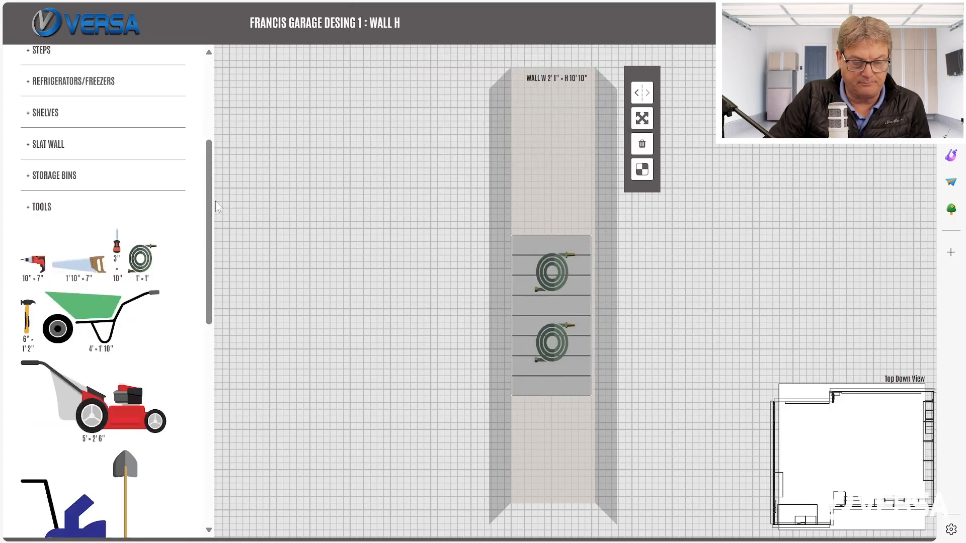
pyautogui.scroll(5, 128, 74)
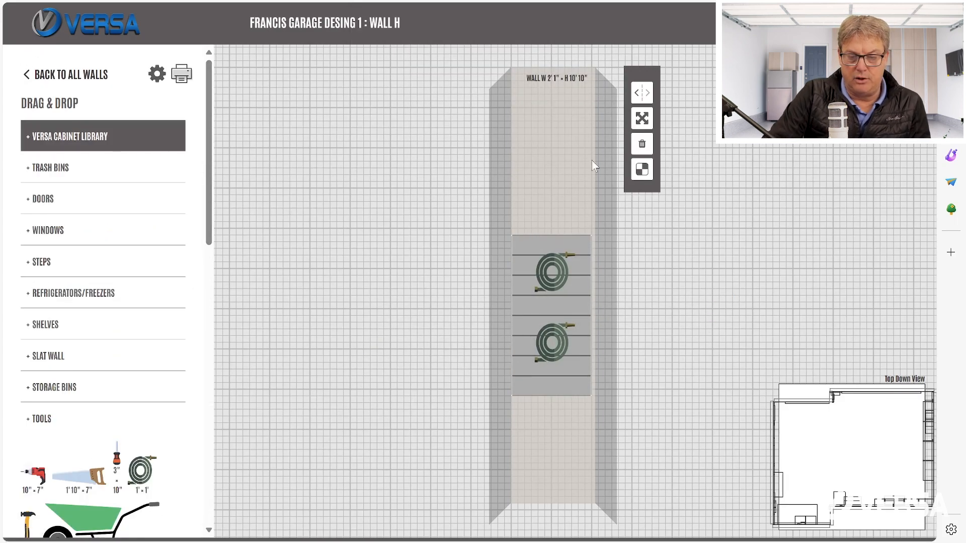
# Step: Review the project's customer details form and the company details form without changing them
pyautogui.click(159, 81)
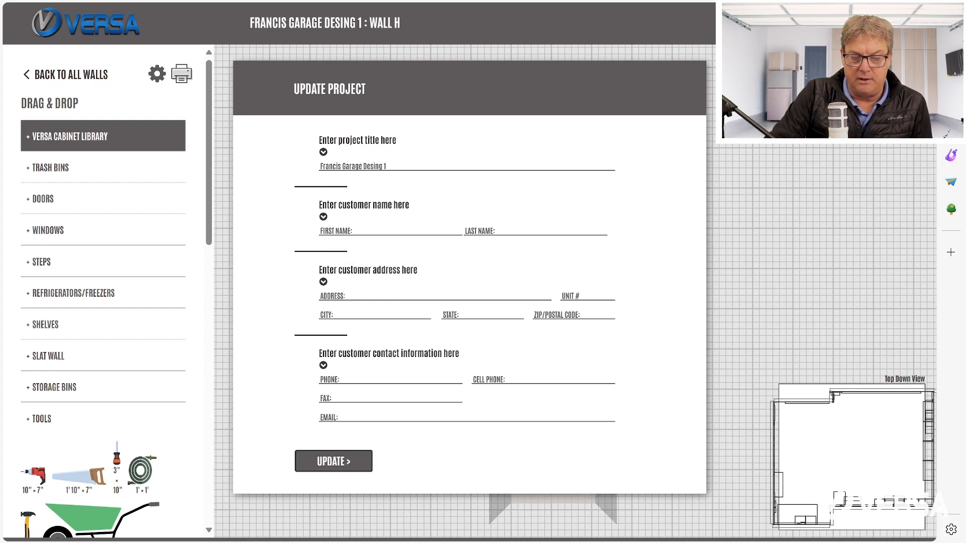
pyautogui.click(158, 76)
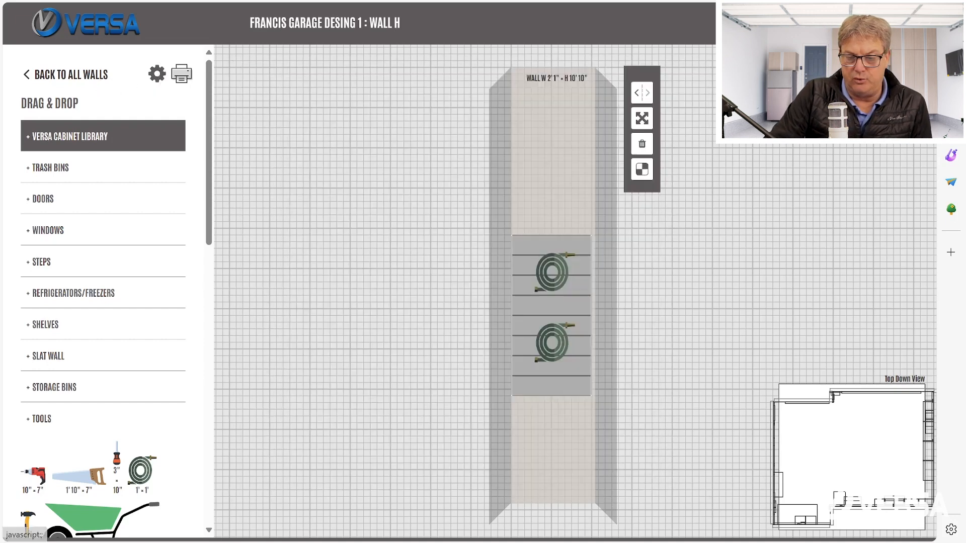
pyautogui.click(157, 74)
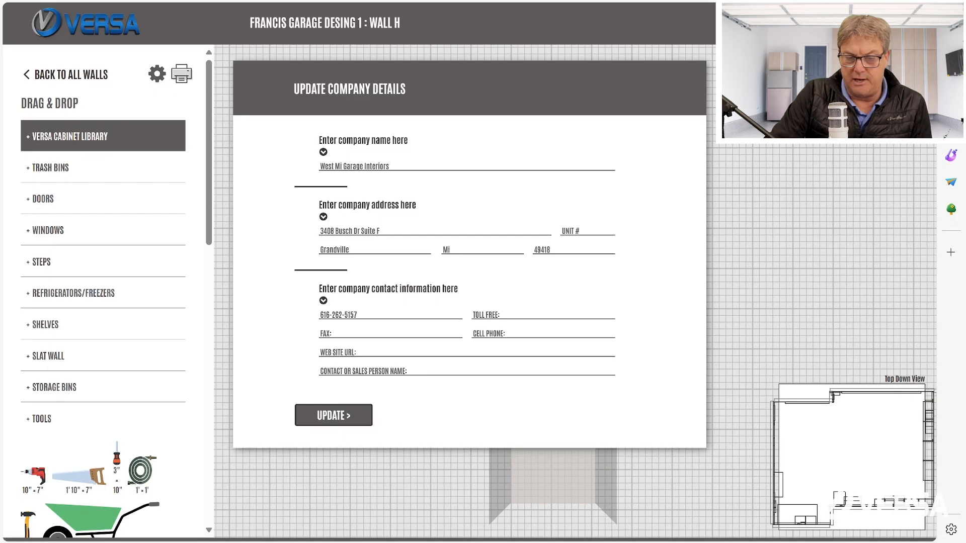
pyautogui.click(92, 70)
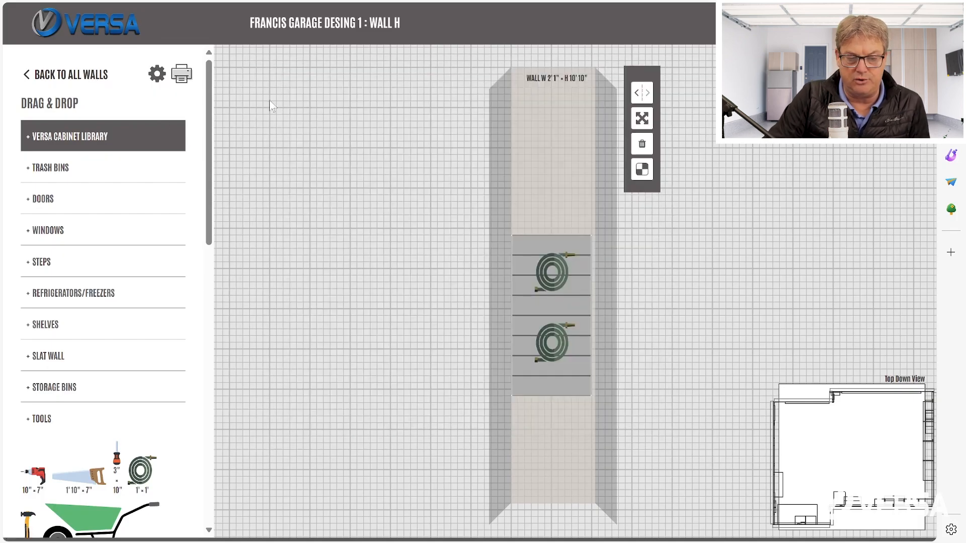
# Step: Request the emailed printable PDF with wall views and material lists, both in the standard and the 3D render version
pyautogui.click(182, 79)
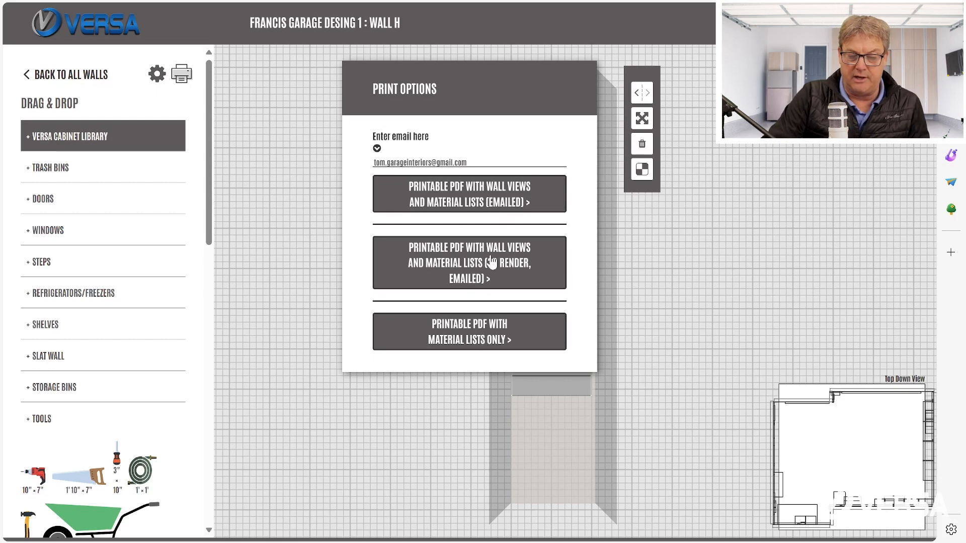
pyautogui.click(456, 191)
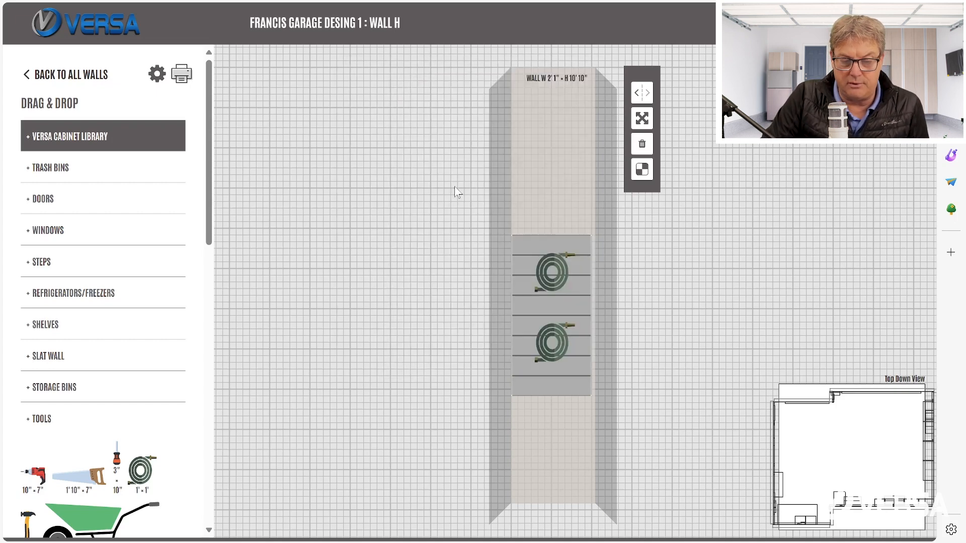
pyautogui.click(181, 75)
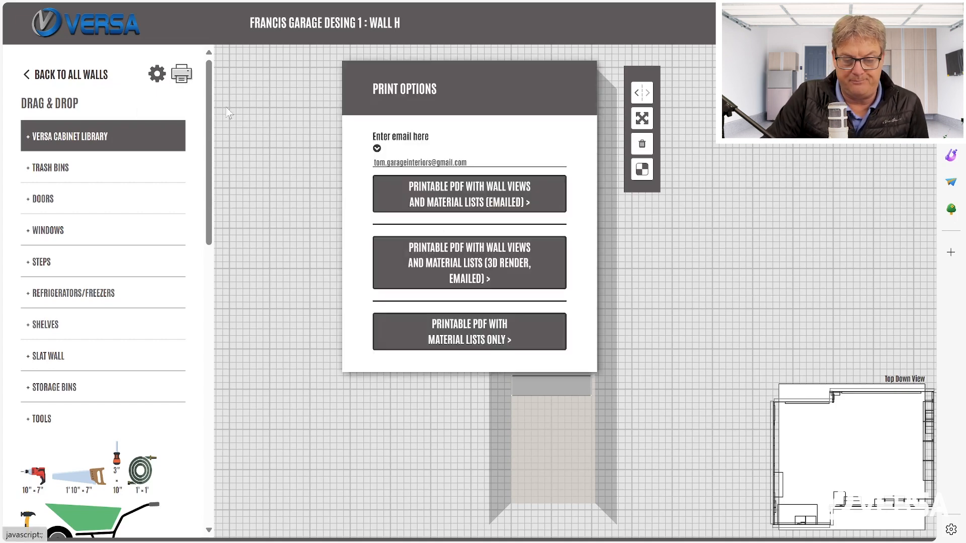
pyautogui.click(439, 258)
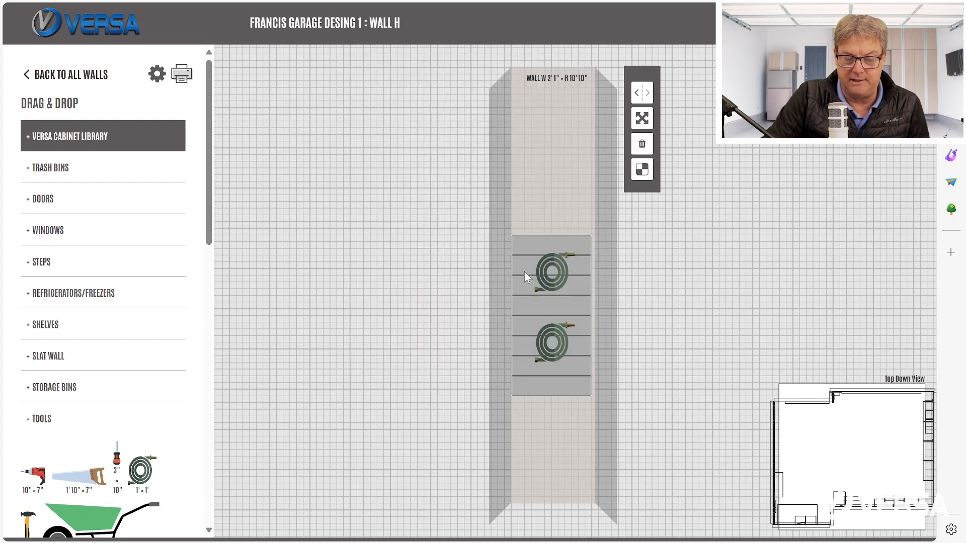